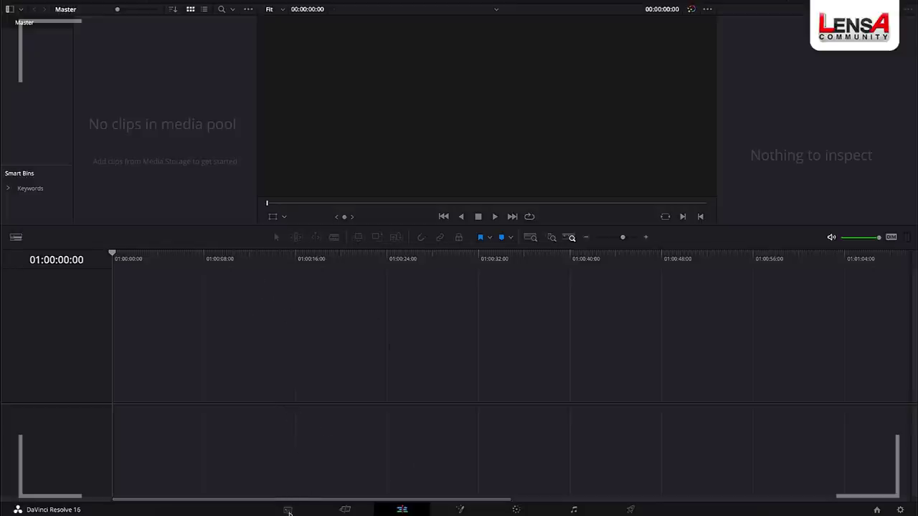
- Tour the workspace pages in order: Media, Cut, Edit, Fusion, Color, Fairlight and Deliver
click(289, 510)
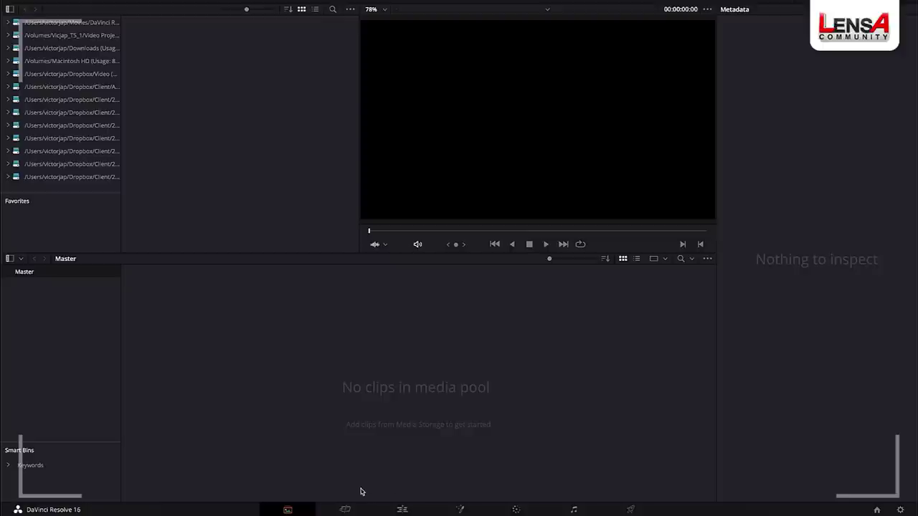
click(346, 510)
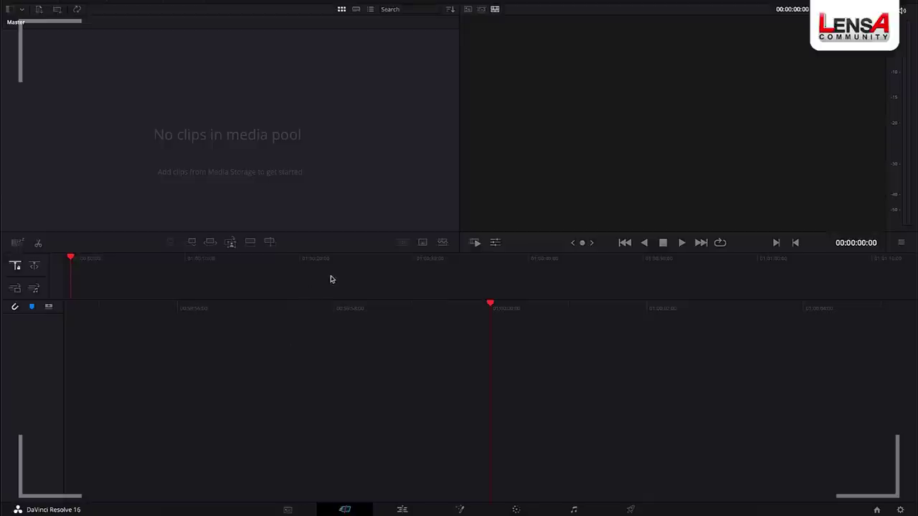
click(402, 510)
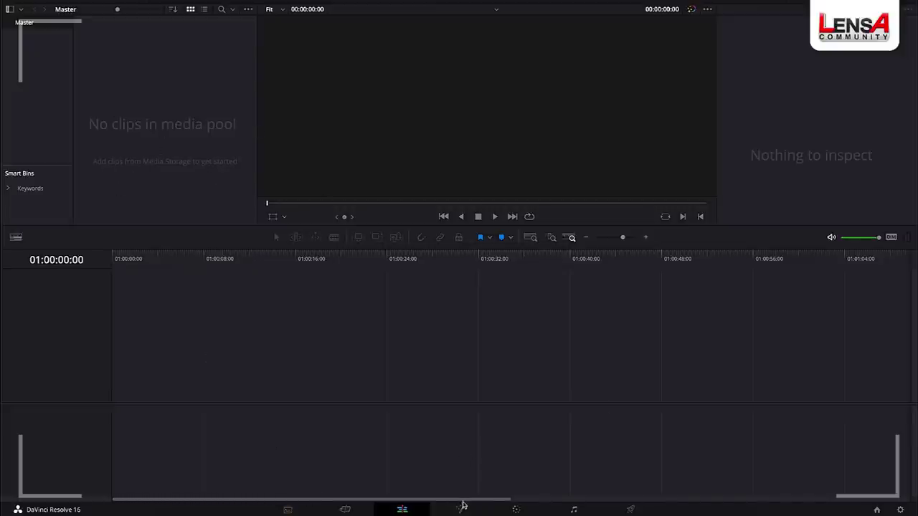
click(460, 508)
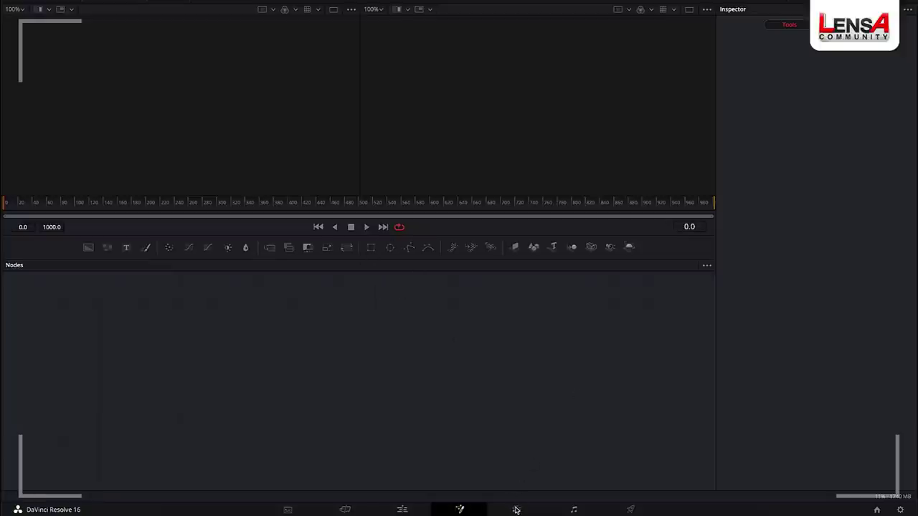
click(516, 509)
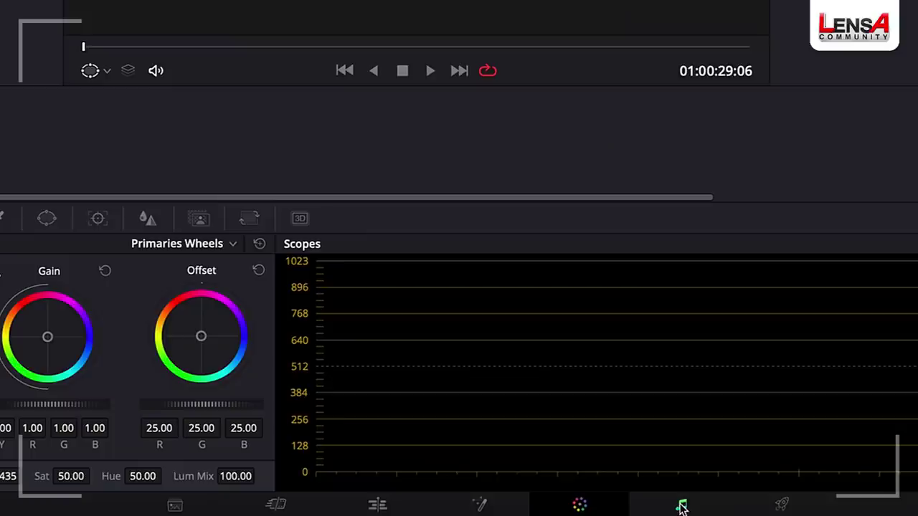
click(574, 508)
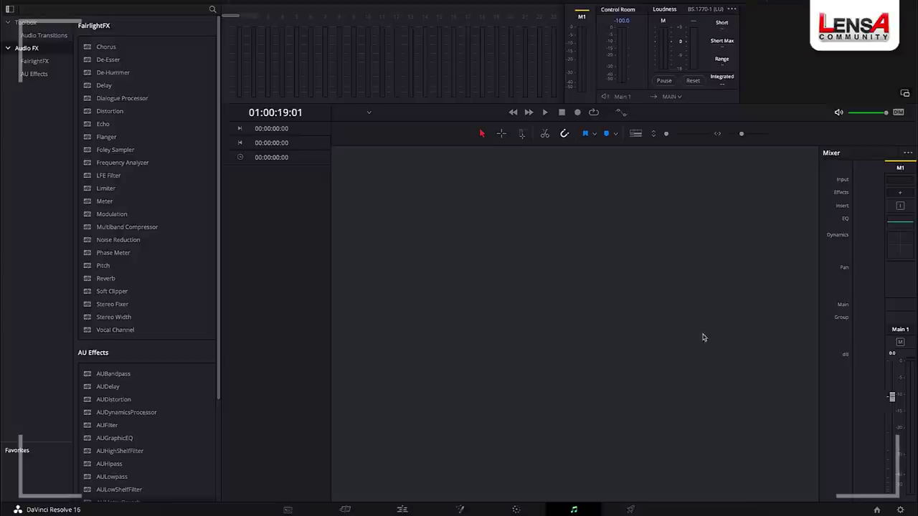
click(630, 509)
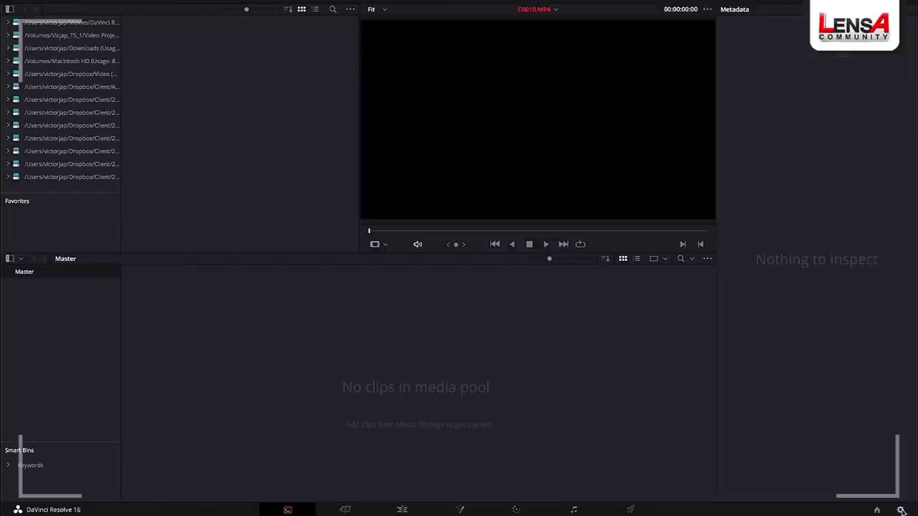
- In the project's master settings, set the timeline and playback frame rates to 25 frames per second
click(902, 509)
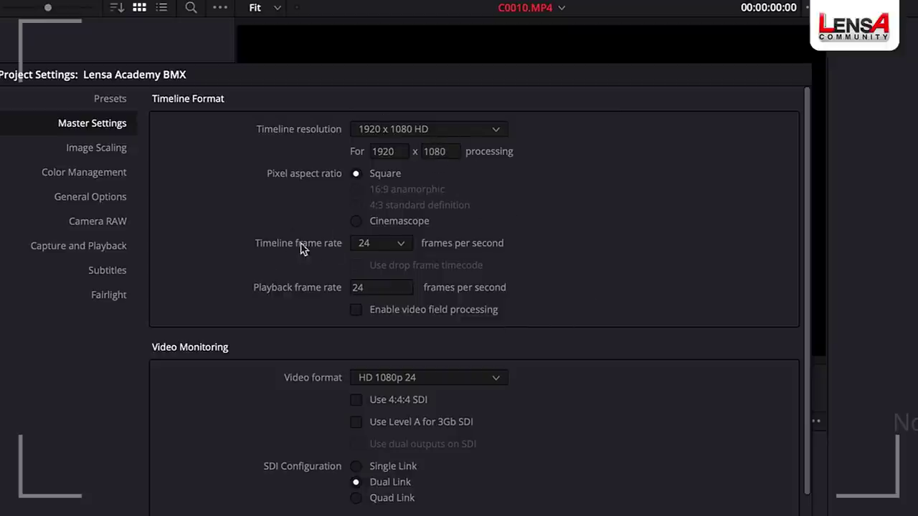
click(387, 245)
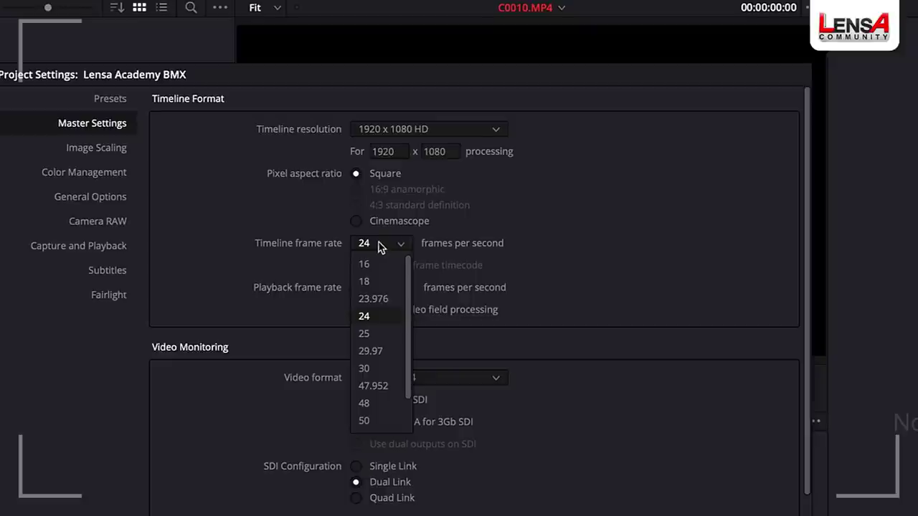
click(375, 334)
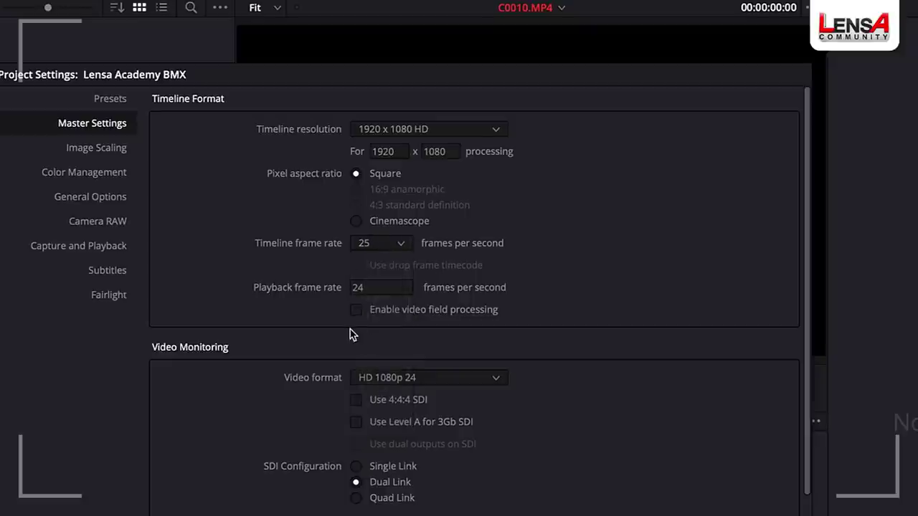
click(377, 287)
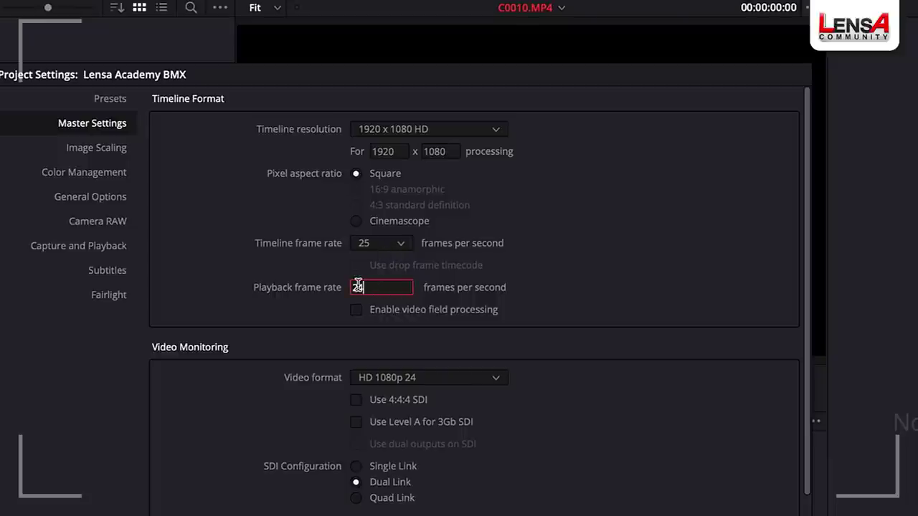
key(Return)
- Set the video monitoring format to HD 1080p 25
click(425, 381)
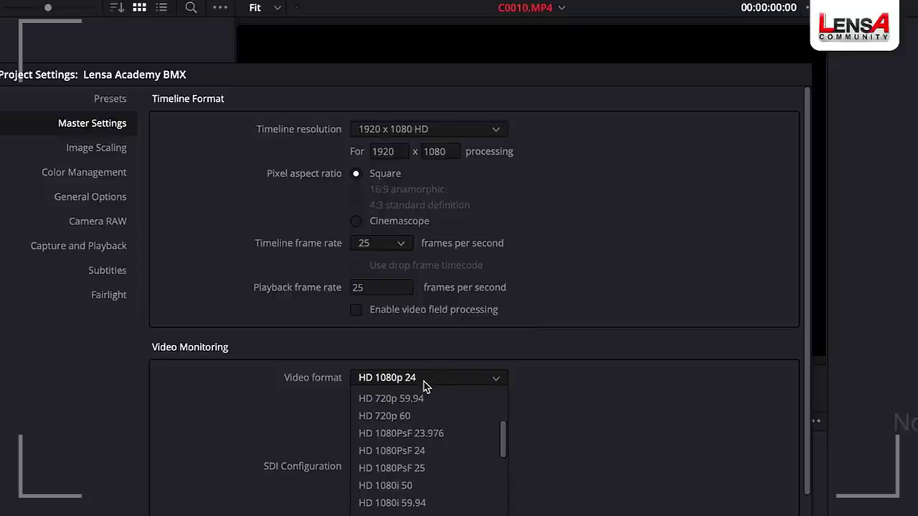
scroll(486, 461, down, 3)
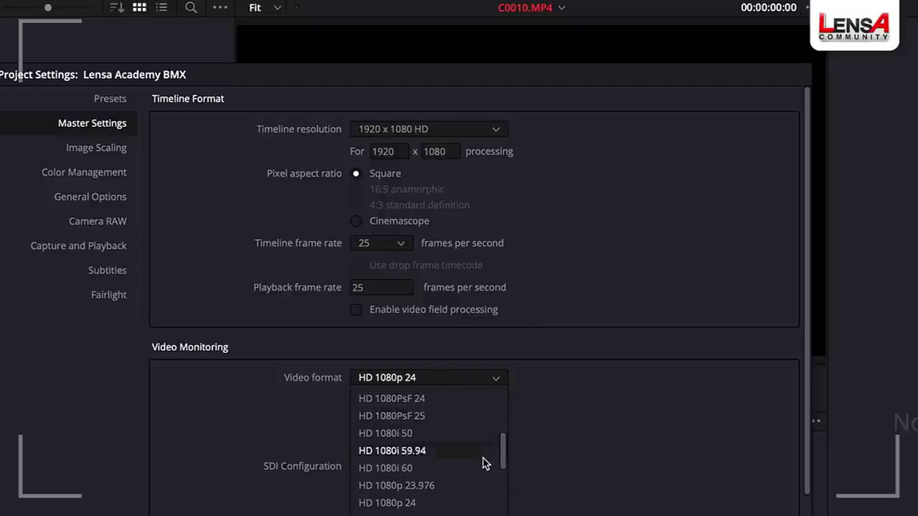
click(402, 507)
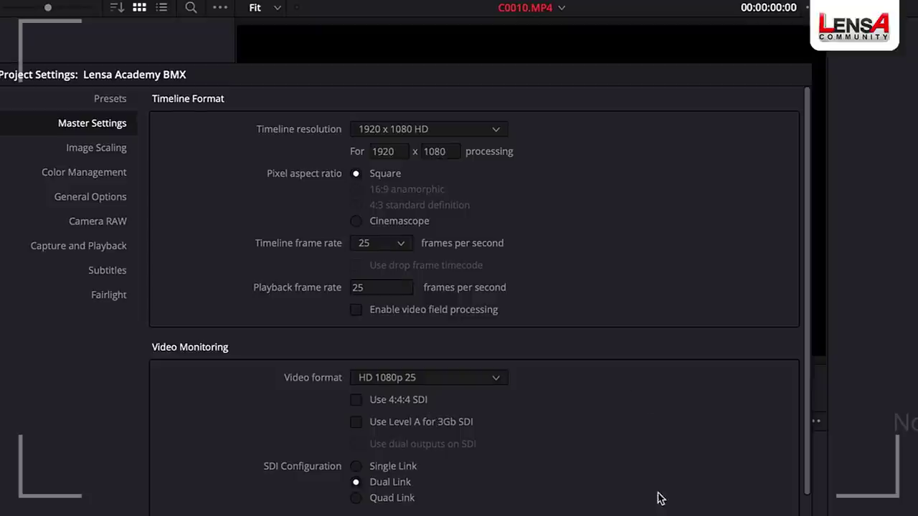
- Set the optimized media and render cache formats to ProRes 422 LT, with background caching starting after 1 second
scroll(528, 360, down, 5)
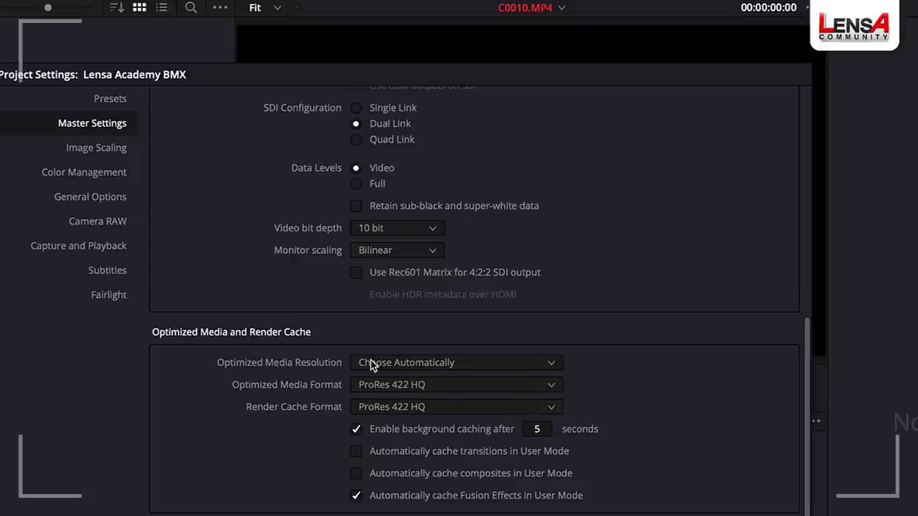
scroll(408, 388, up, 1)
click(411, 387)
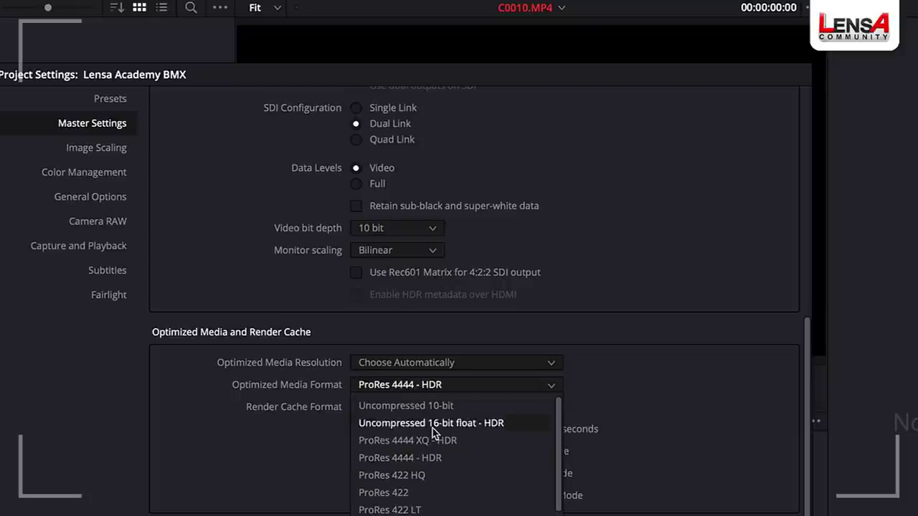
click(414, 507)
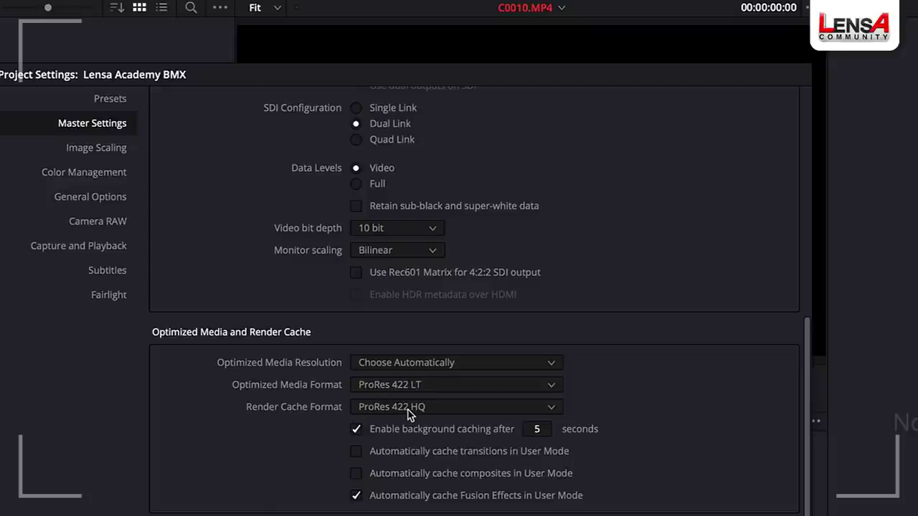
click(409, 411)
click(380, 463)
drag(539, 428, 394, 434)
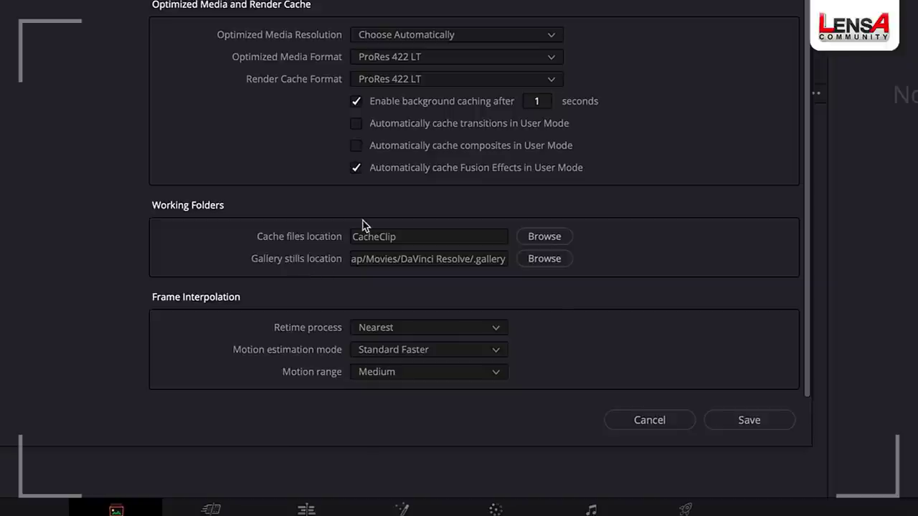
- Set the cache files location to the Movies/DaVinci Resolve folder and save the project settings, accepting the frame rate change
click(546, 237)
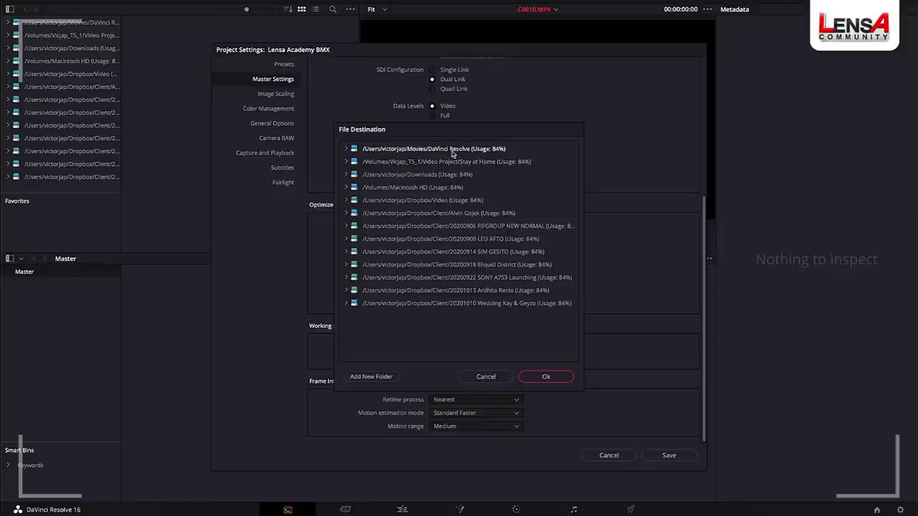
click(425, 149)
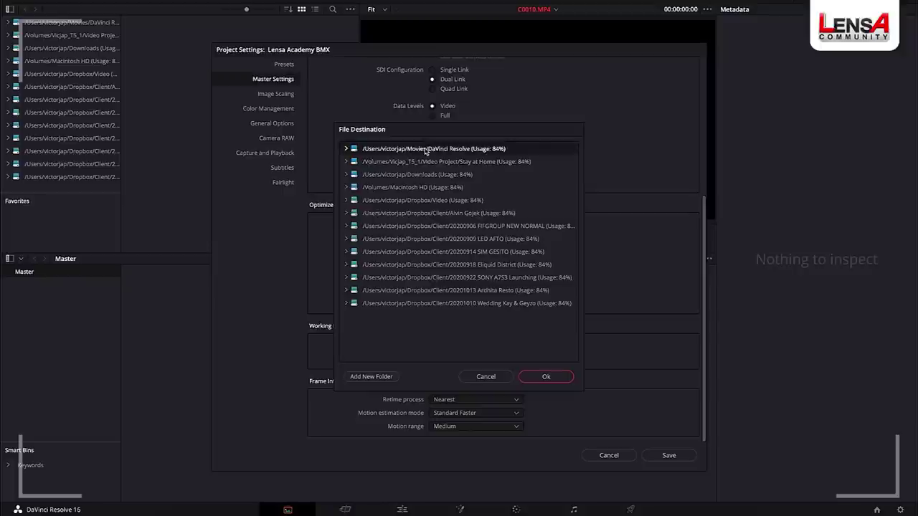
click(550, 376)
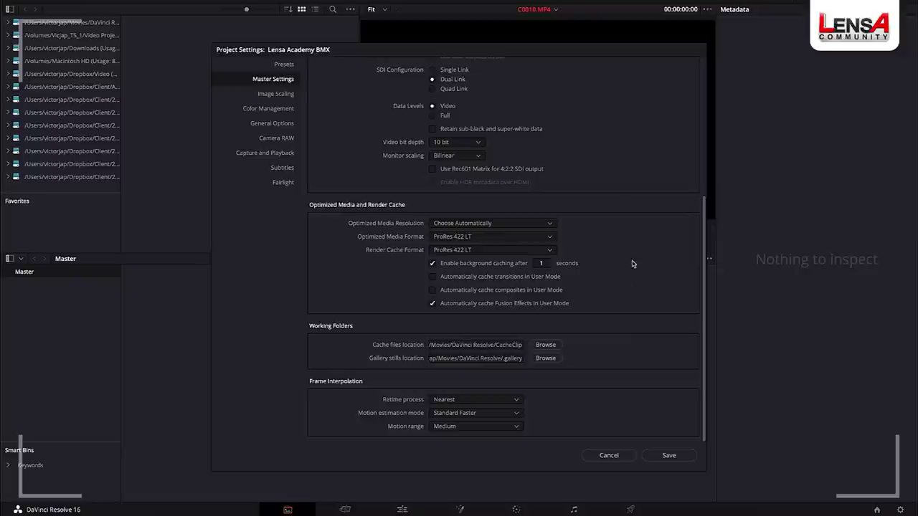
click(676, 457)
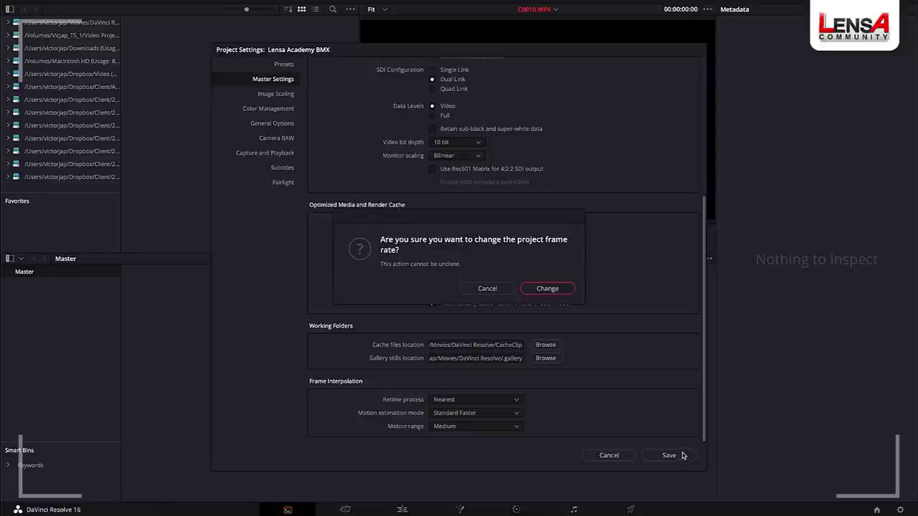
click(548, 289)
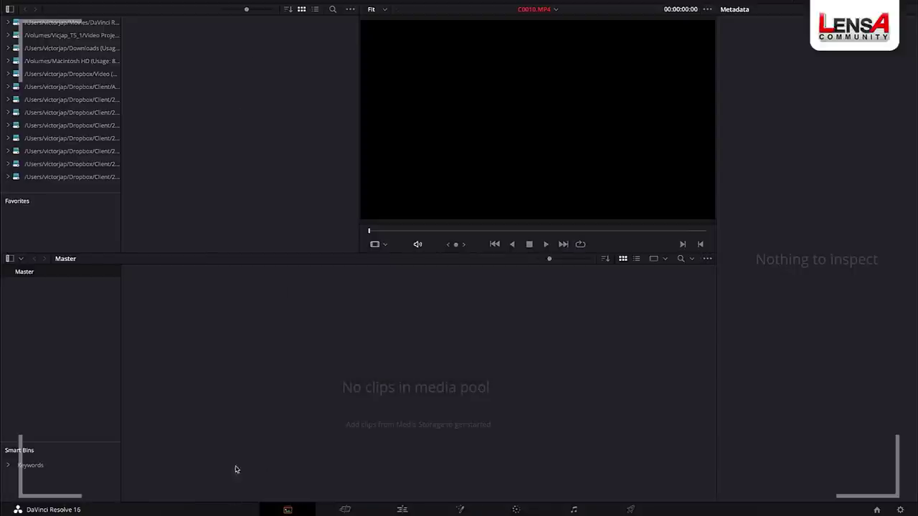
- Import the Footage BMX folder and the ES_See a Brighter Day MP3 into the media pool, and load the music clip from the Master bin
click(171, 511)
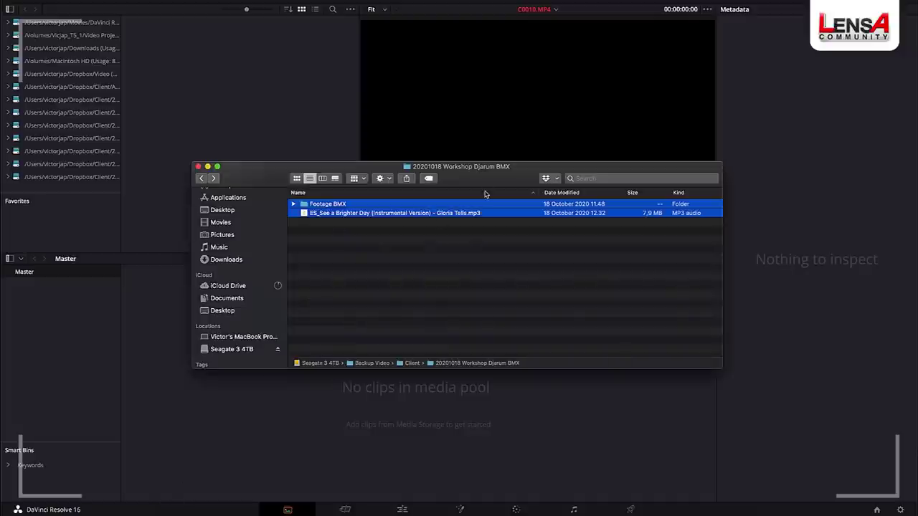
drag(332, 209, 142, 335)
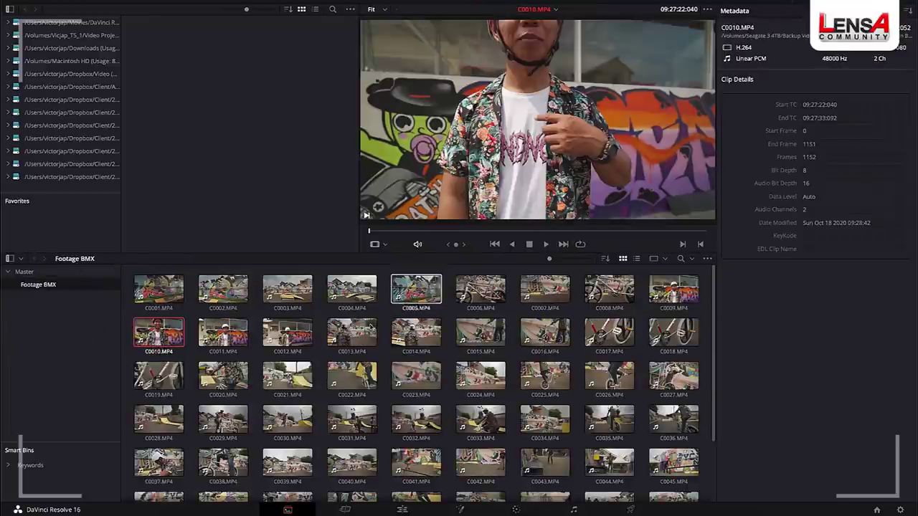
click(27, 272)
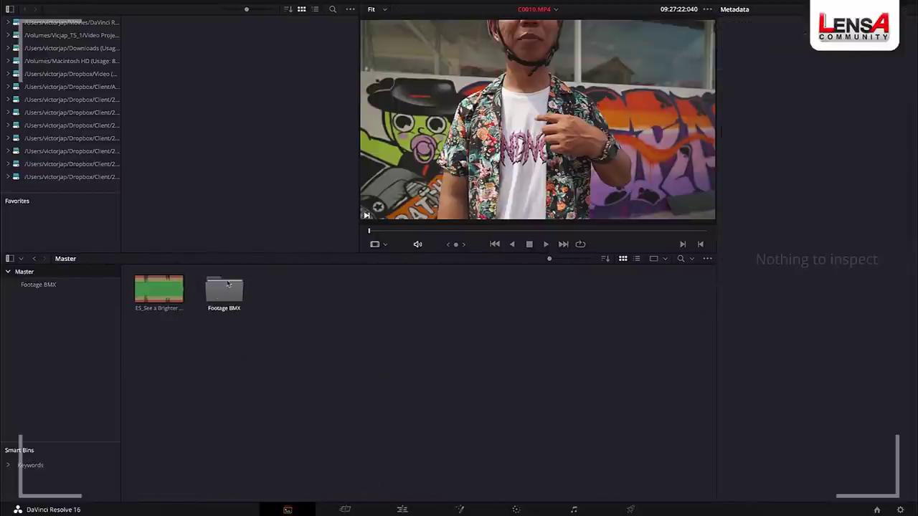
click(164, 294)
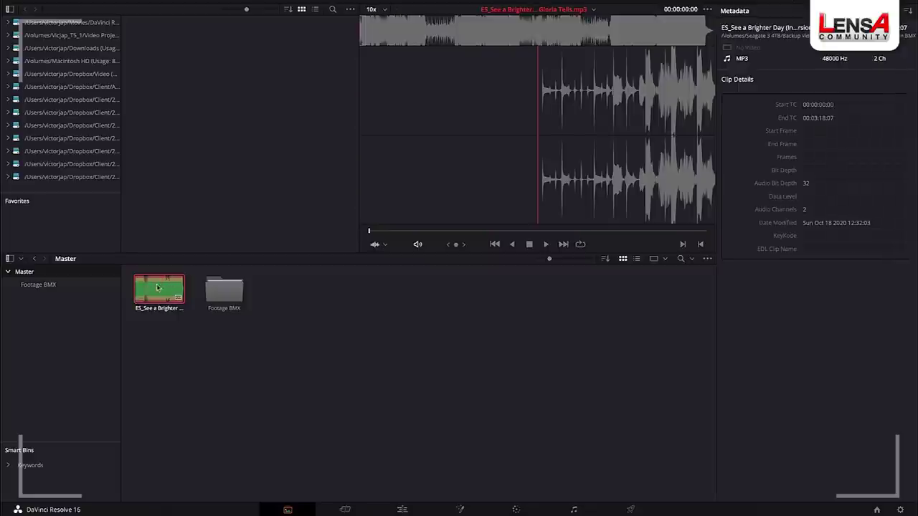
- Switch to the Edit page and toggle the media pool off and back on
key(shift+4)
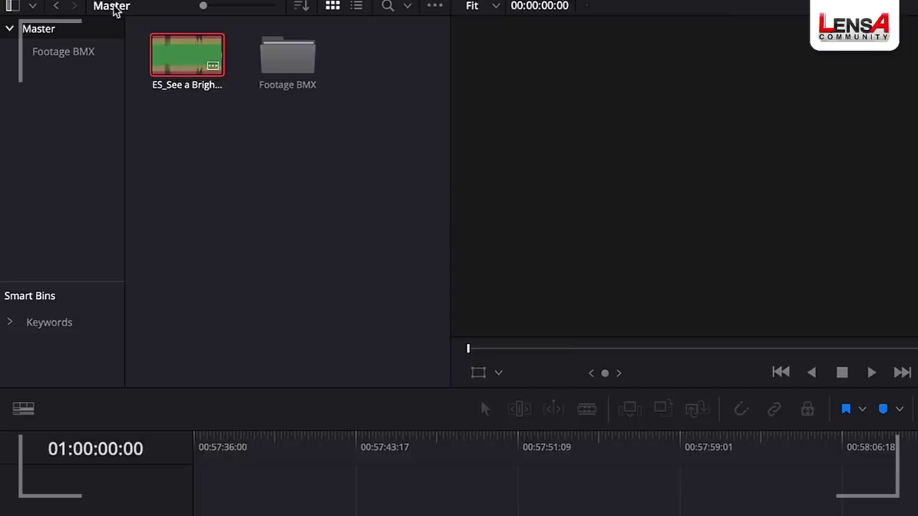
click(57, 1)
click(58, 2)
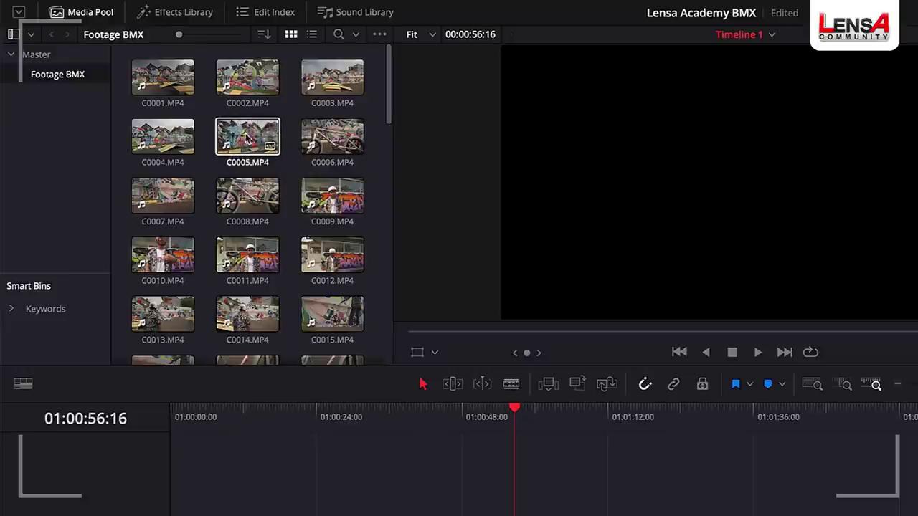
- Load clip C0004.MP4 from the Footage BMX bin into the viewer and review it by playing, pausing and rewinding
click(170, 142)
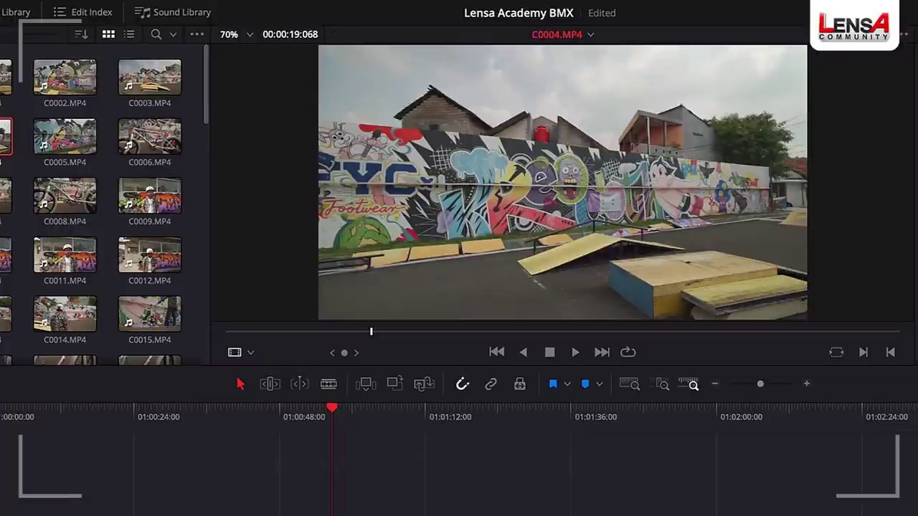
key(l)
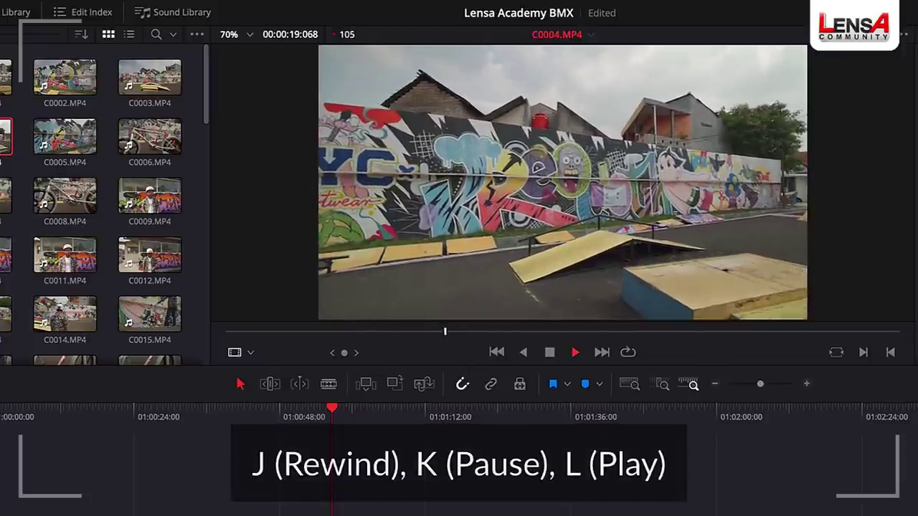
key(k)
key(j)
key(k)
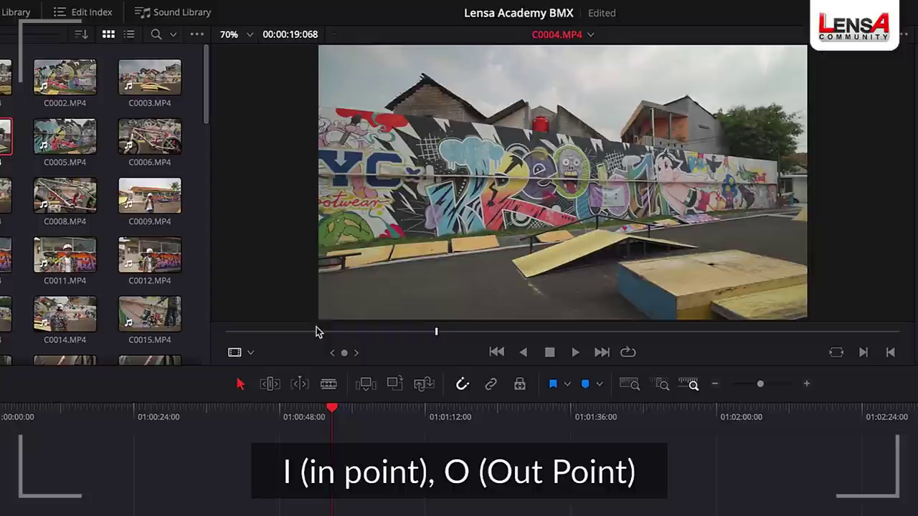
- Play C0004.MP4 to the desired start frame, mark the in point there and save the project
key(space)
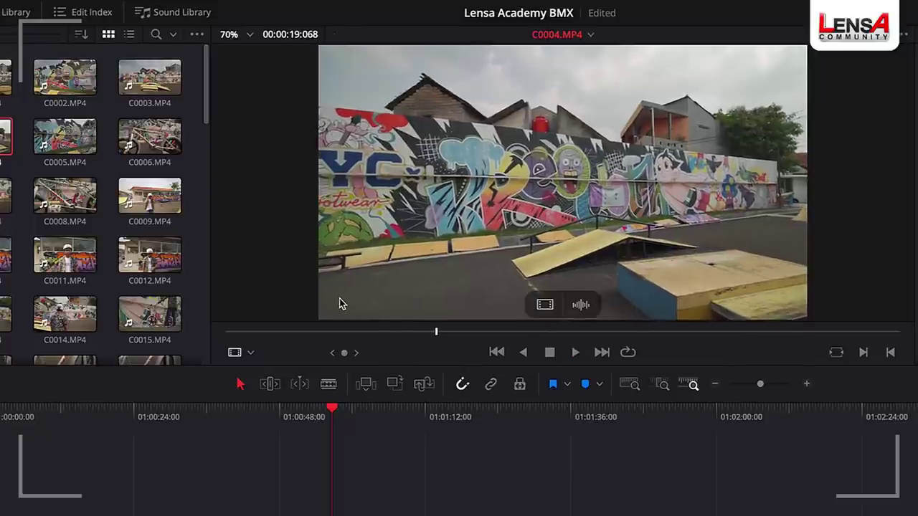
key(space)
key(space)
key(space)
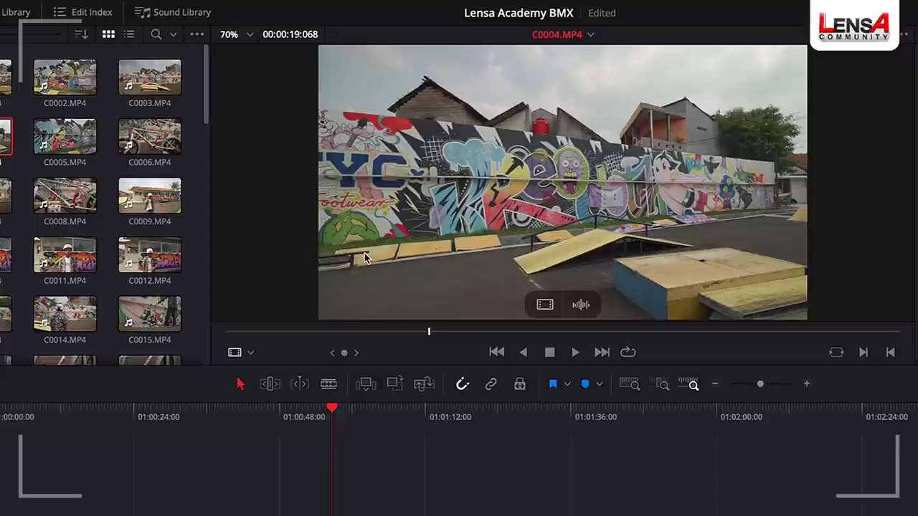
key(ctrl+s)
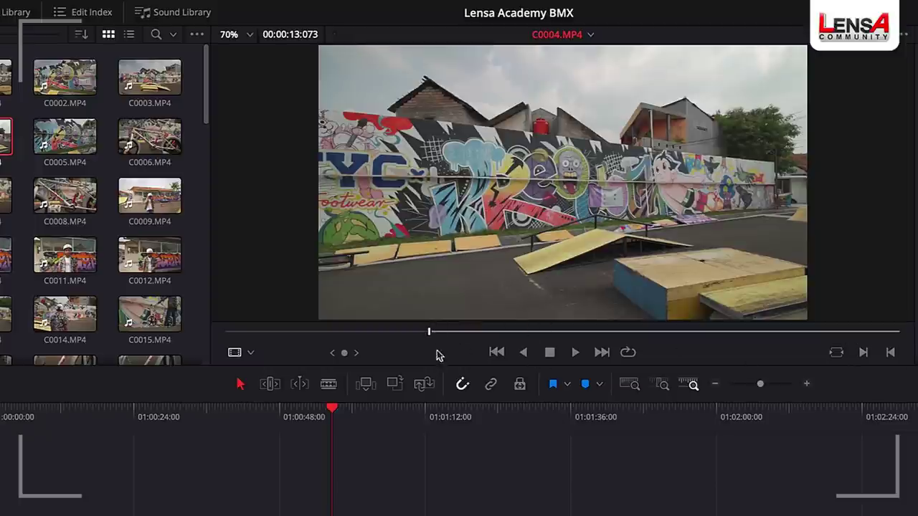
- Play C0004.MP4 to the desired end frame, mark the out point and place the marked range at the start of the timeline's Video 1 track
mouse_move(362, 233)
key(space)
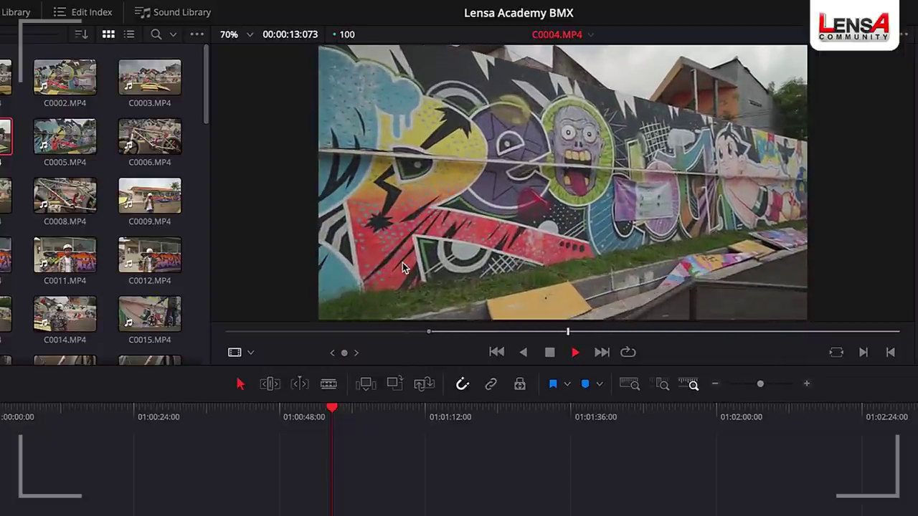
key(space)
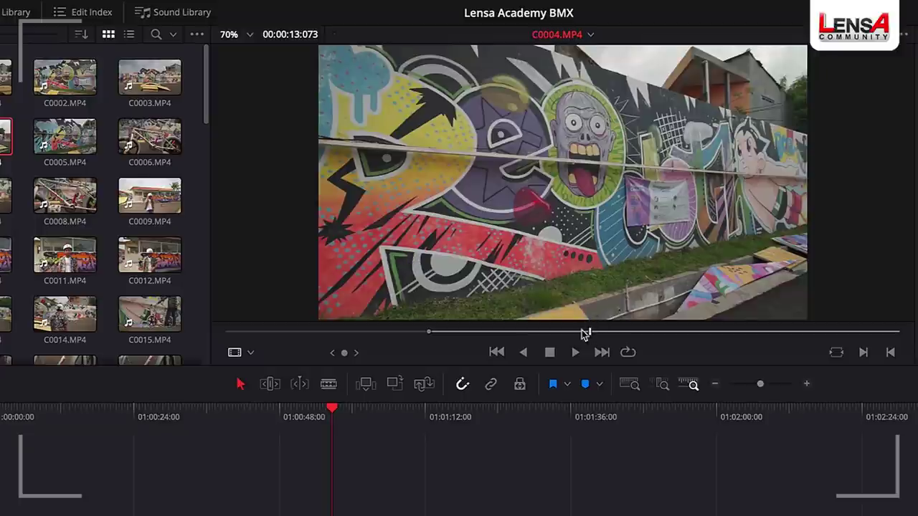
key(o)
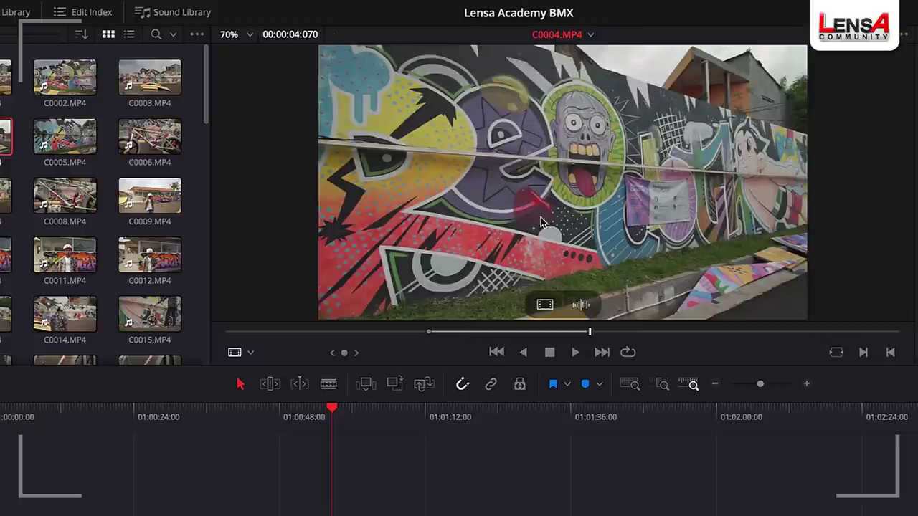
drag(527, 204, 446, 379)
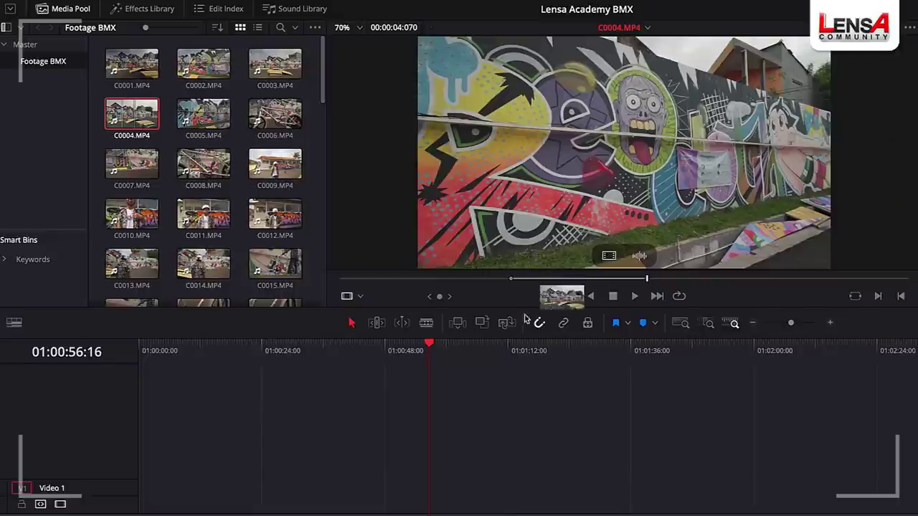
drag(525, 318, 219, 430)
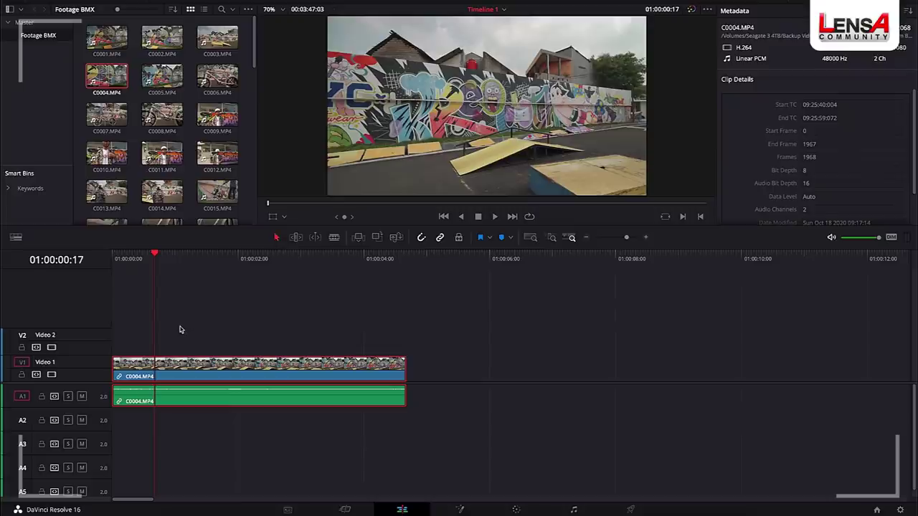
- Split the C0004.MP4 clip on the timeline at five points along its length with the Blade tool
click(180, 329)
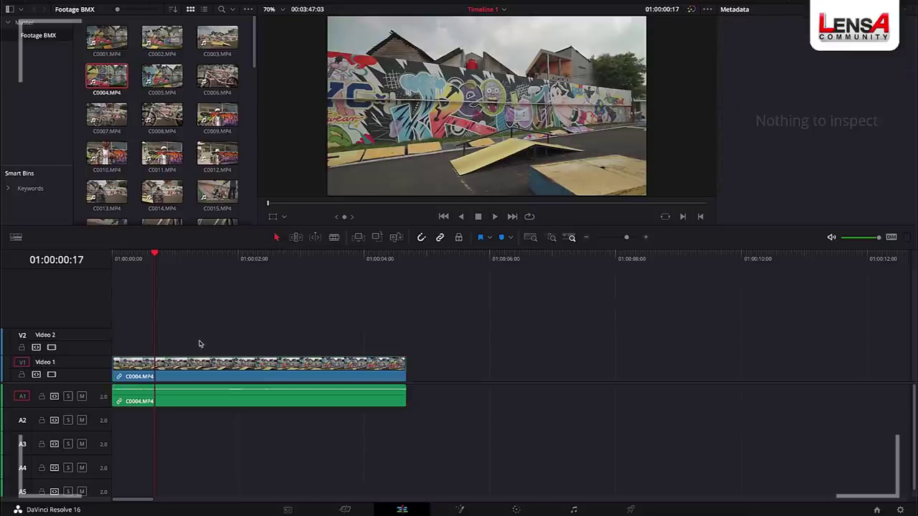
click(175, 378)
click(189, 342)
click(185, 380)
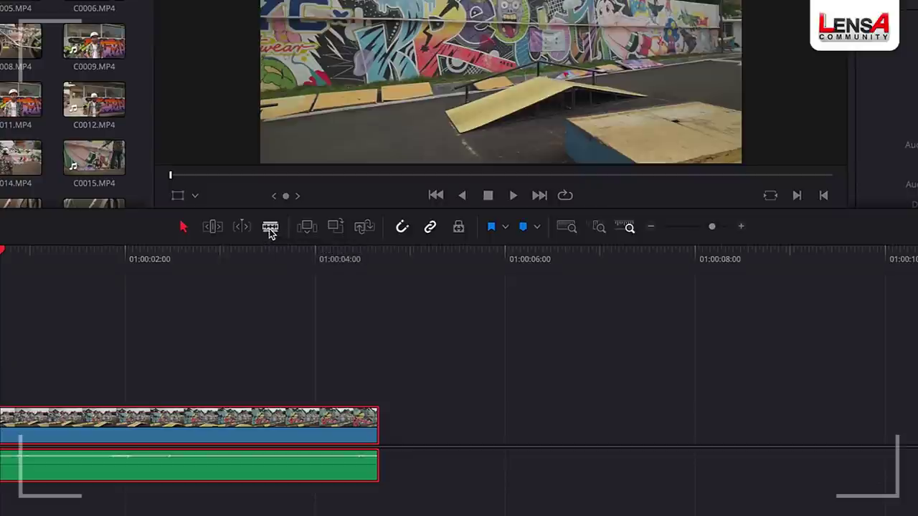
click(270, 228)
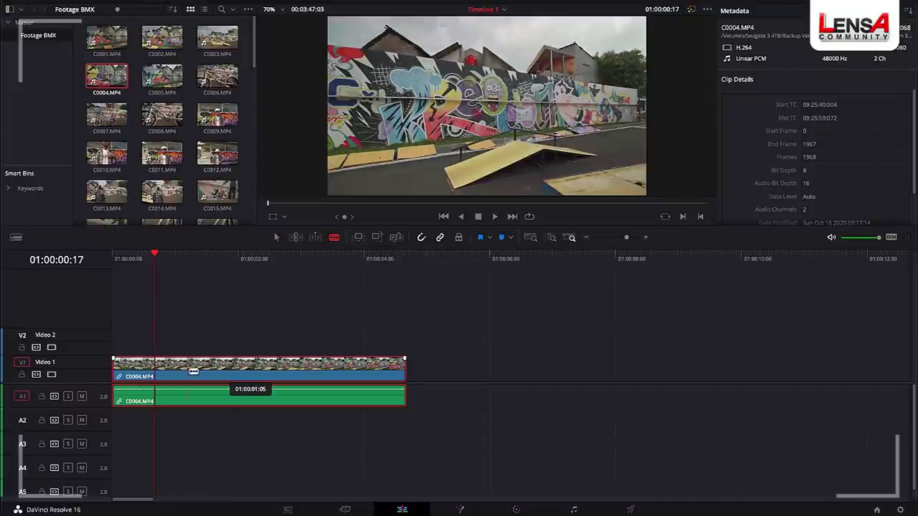
click(186, 370)
click(215, 370)
click(253, 371)
click(284, 371)
click(321, 371)
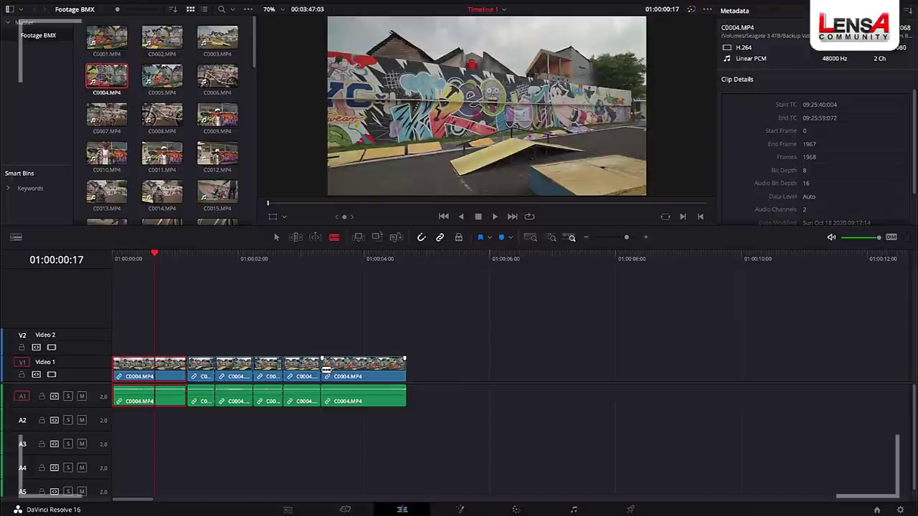
- Undo all five blade cuts on the C0004.MP4 timeline clip
key(ctrl+z)
key(ctrl+z)
key(ctrl+z)
key(ctrl+z)
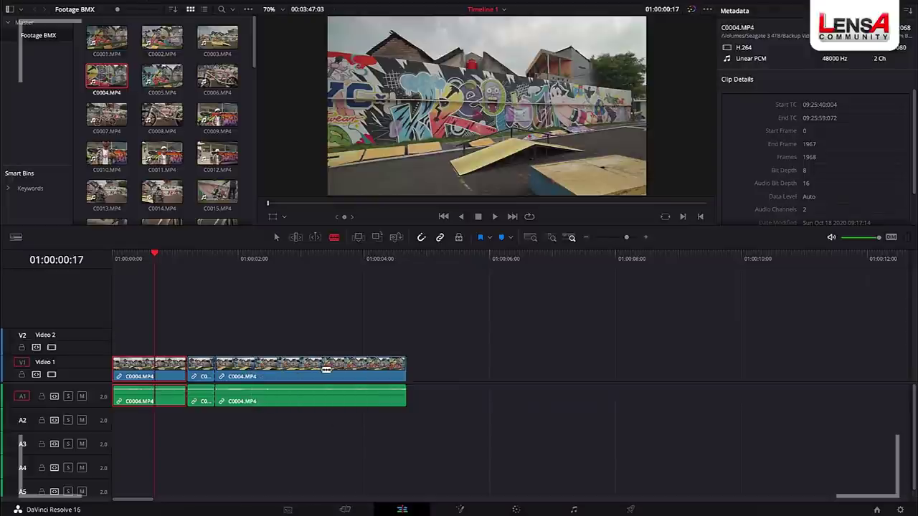
key(ctrl+z)
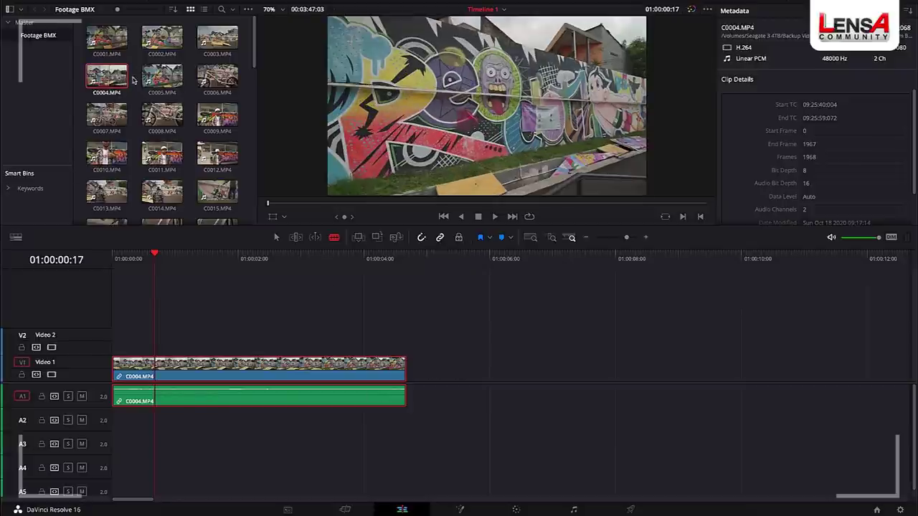
- Load C0007.MP4 from the Footage BMX bin, mark a range around the parked bike and place it after C0004.MP4 on Video 1
double_click(113, 113)
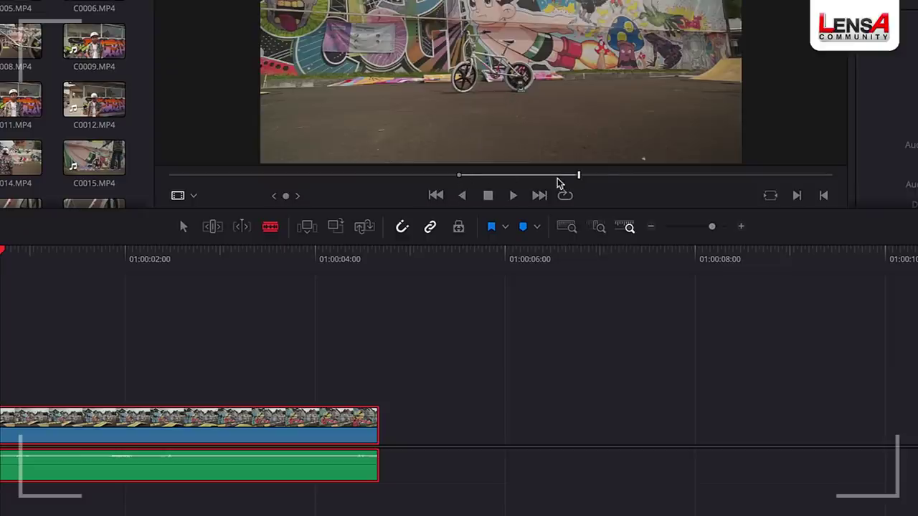
drag(500, 65, 521, 393)
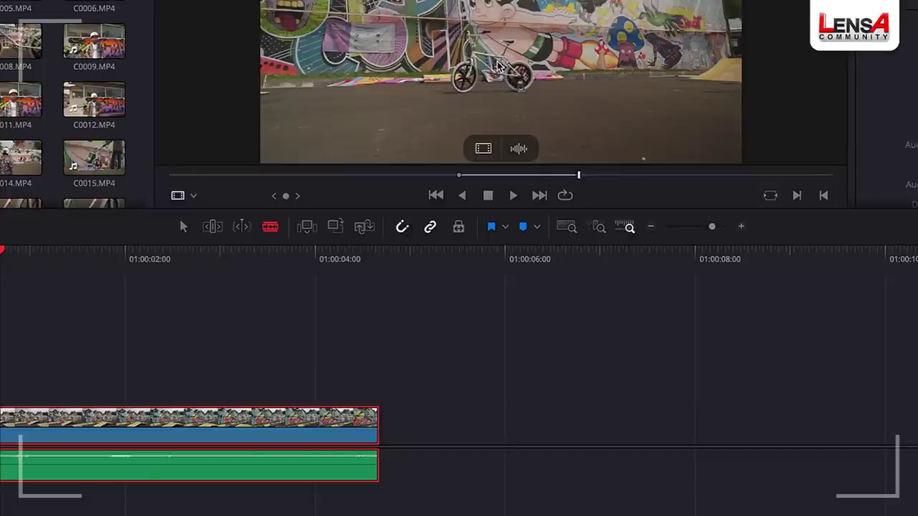
drag(502, 347, 466, 358)
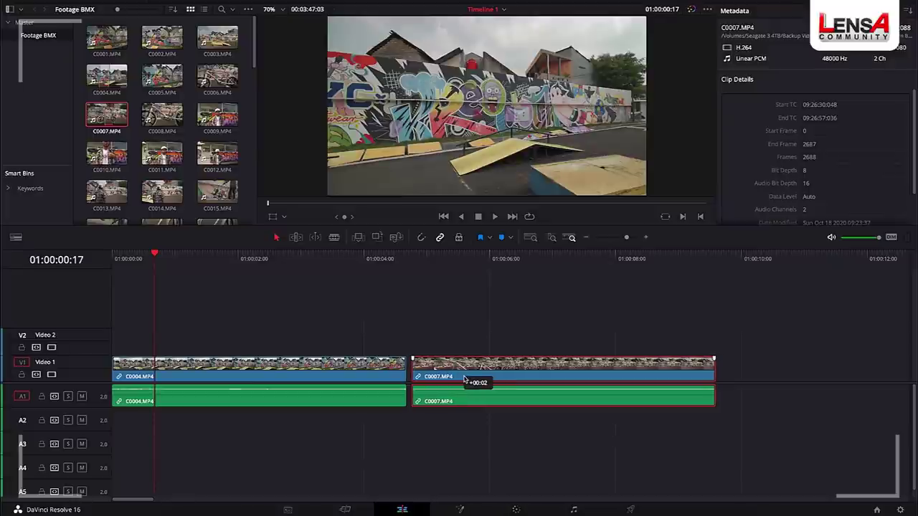
- Try to close the gap between C0004.MP4 and C0007.MP4 by moving C0007.MP4 earlier on the timeline
drag(464, 379, 460, 378)
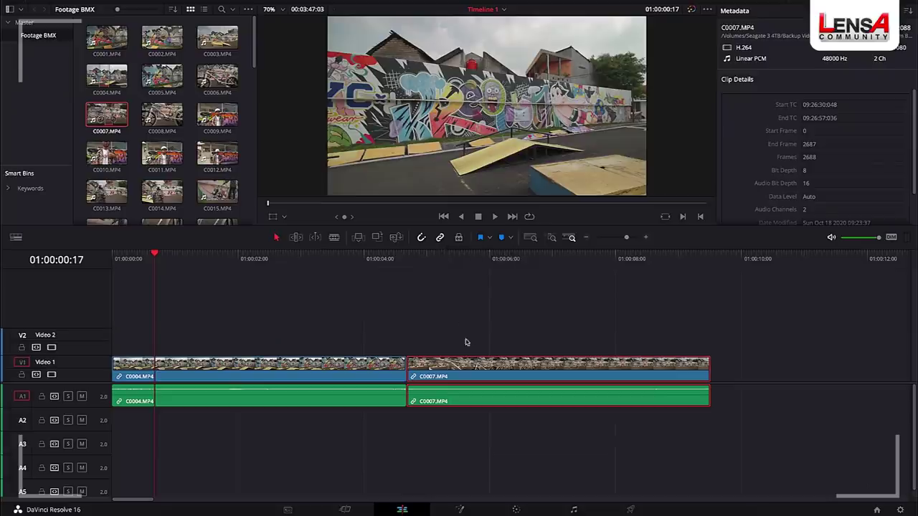
ctrl+click(450, 350)
click(450, 365)
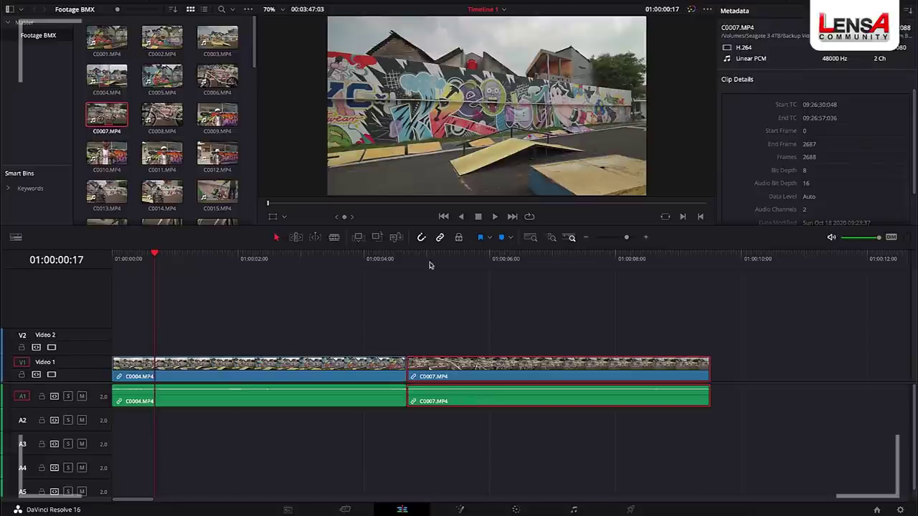
- Delete the C0007.MP4 clip from the timeline and append its marked range directly after C0004.MP4
mouse_move(489, 370)
mouse_down()
mouse_move(518, 371)
mouse_move(490, 373)
mouse_up()
key(Delete)
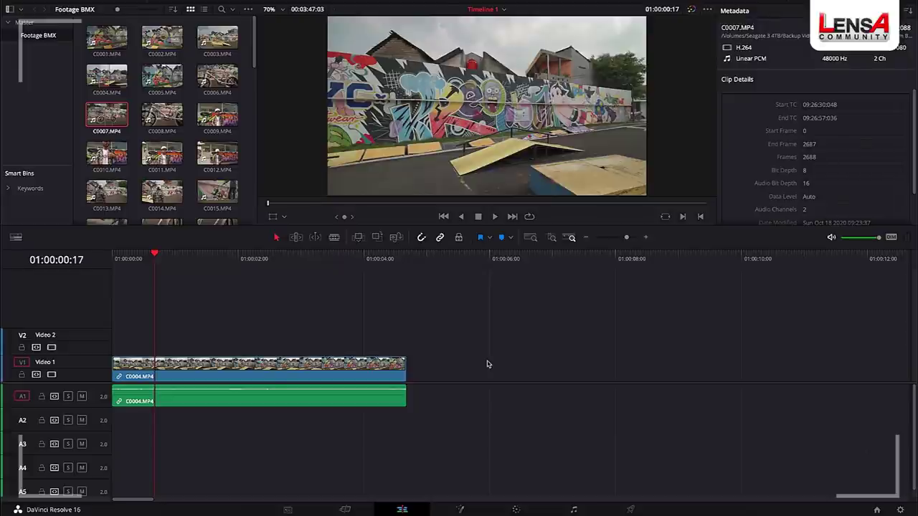
key(shift+F12)
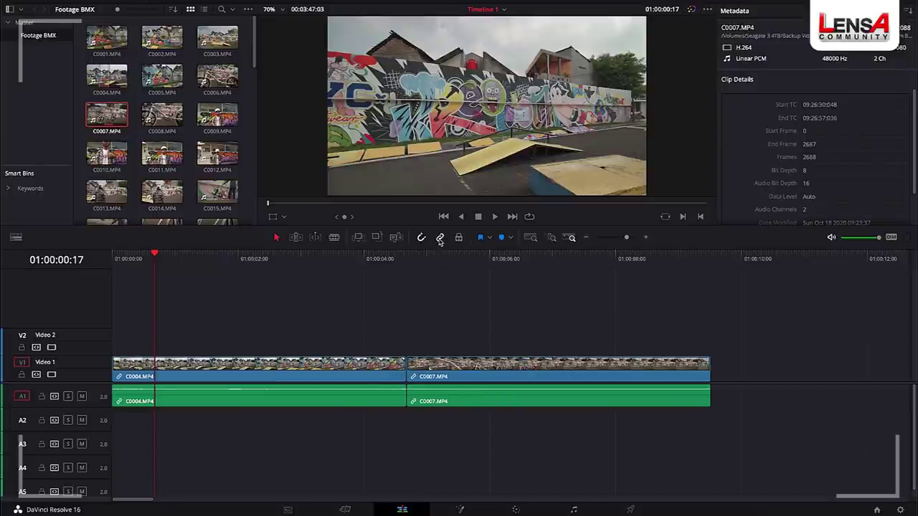
- Turn off linked selection and select the video and audio parts of C0007.MP4 separately
click(442, 240)
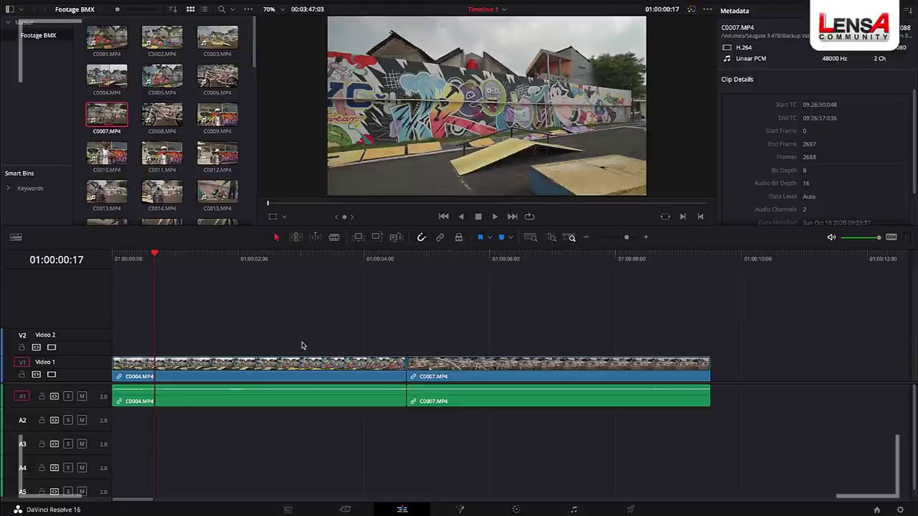
click(513, 372)
click(514, 396)
click(511, 364)
click(522, 397)
click(517, 375)
click(520, 396)
click(518, 374)
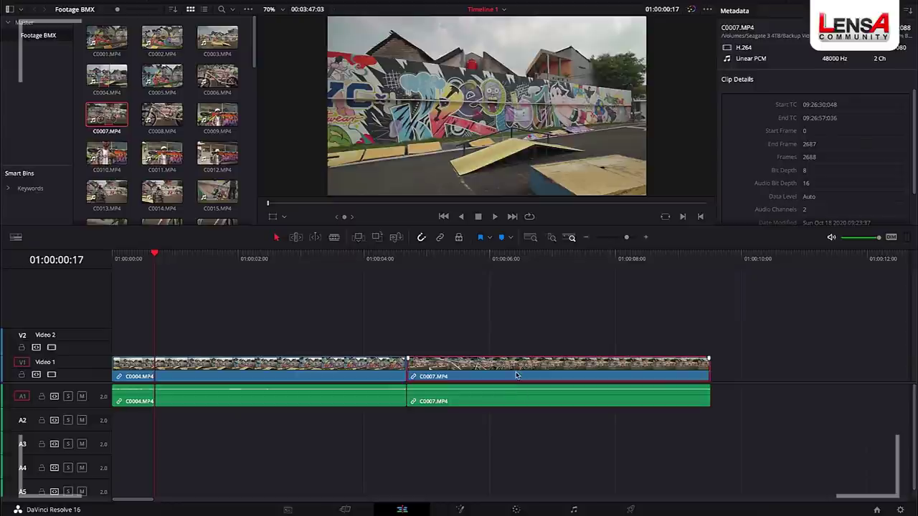
- Delete the audio of C0007.MP4 and C0004.MP4 from track A1, keeping their video
click(524, 398)
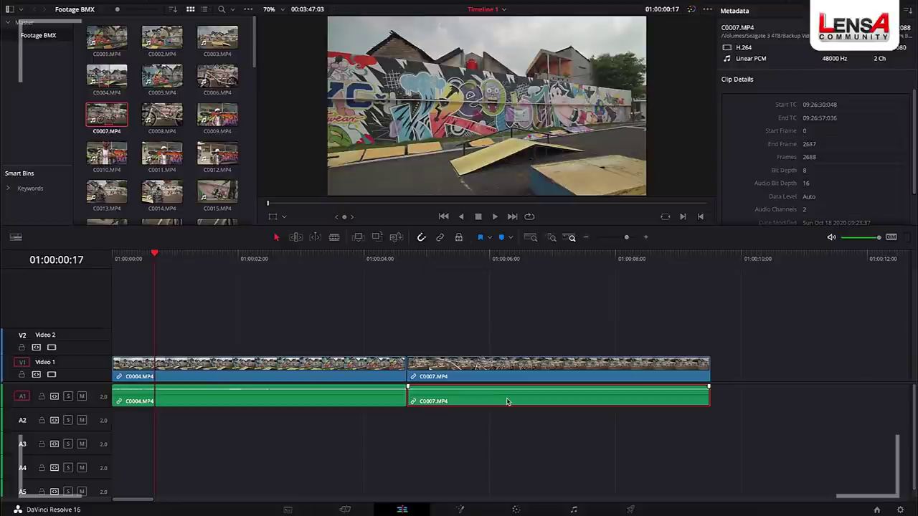
key(Delete)
click(340, 403)
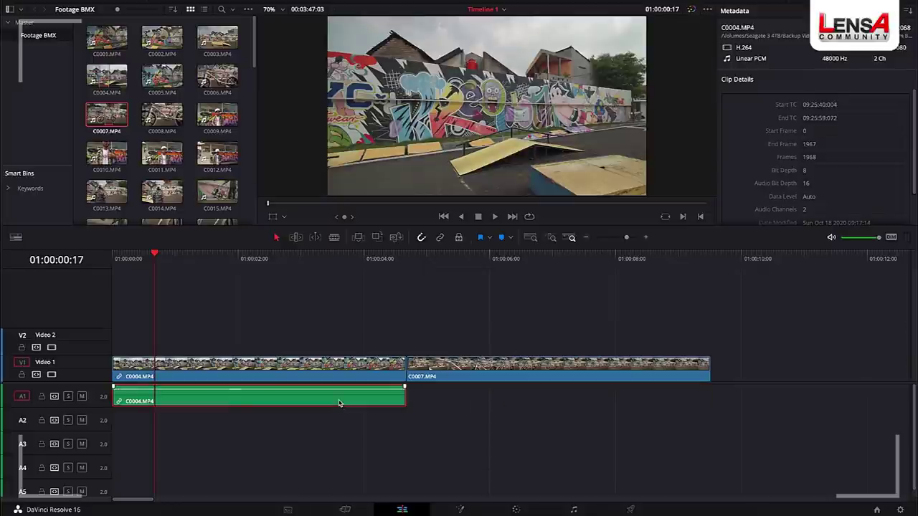
key(Delete)
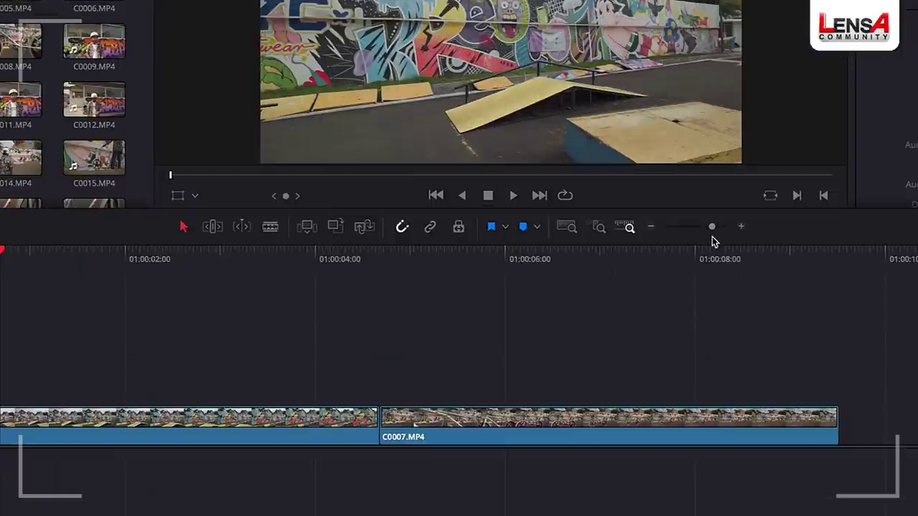
- Zoom the timeline in and out repeatedly to examine the C0004.MP4 and C0007.MP4 clips on Video 1
click(650, 228)
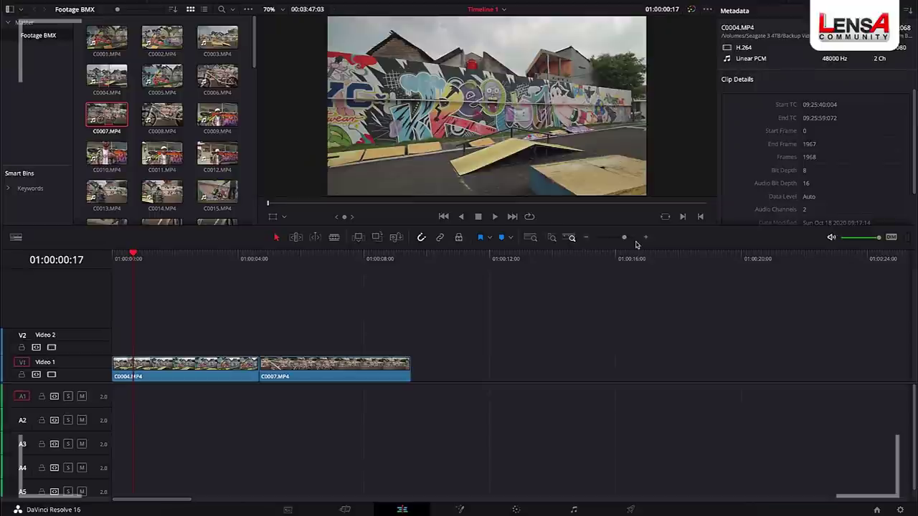
click(740, 227)
click(740, 227)
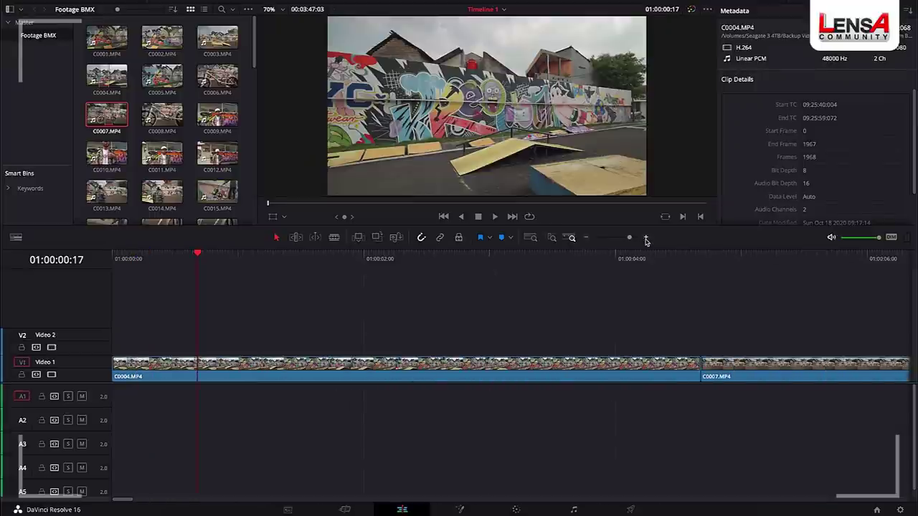
click(586, 237)
click(586, 237)
click(646, 238)
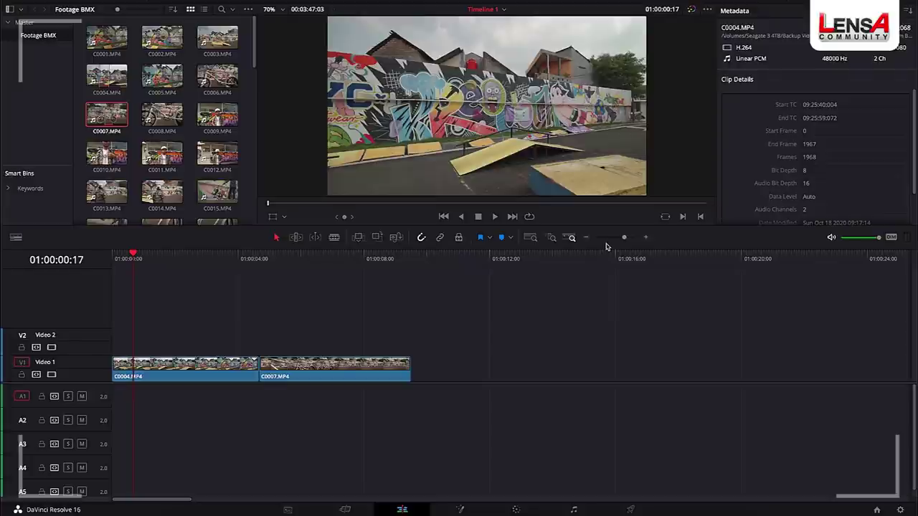
key(ctrl+equal)
key(ctrl+equal)
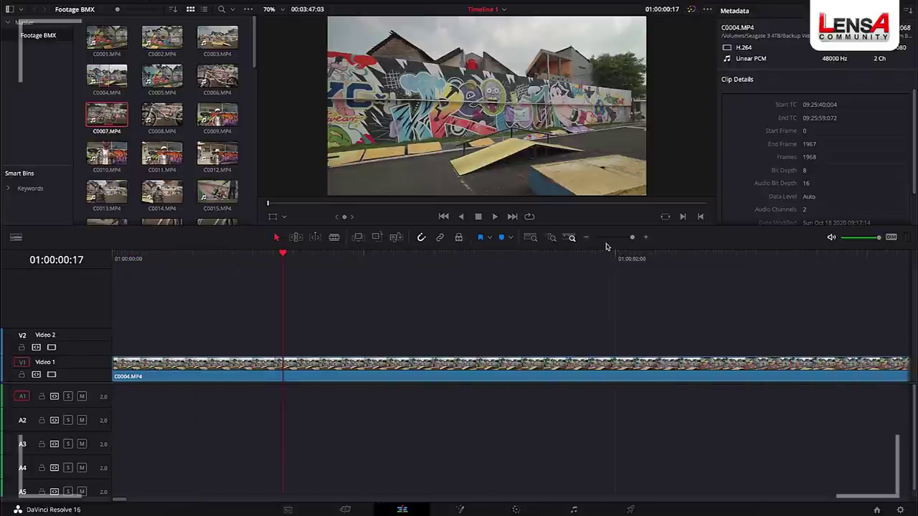
key(ctrl+minus)
key(ctrl+minus)
key(ctrl+minus)
key(ctrl+equal)
key(ctrl+minus)
key(ctrl+equal)
key(ctrl+minus)
key(ctrl+equal)
key(ctrl+minus)
key(ctrl+equal)
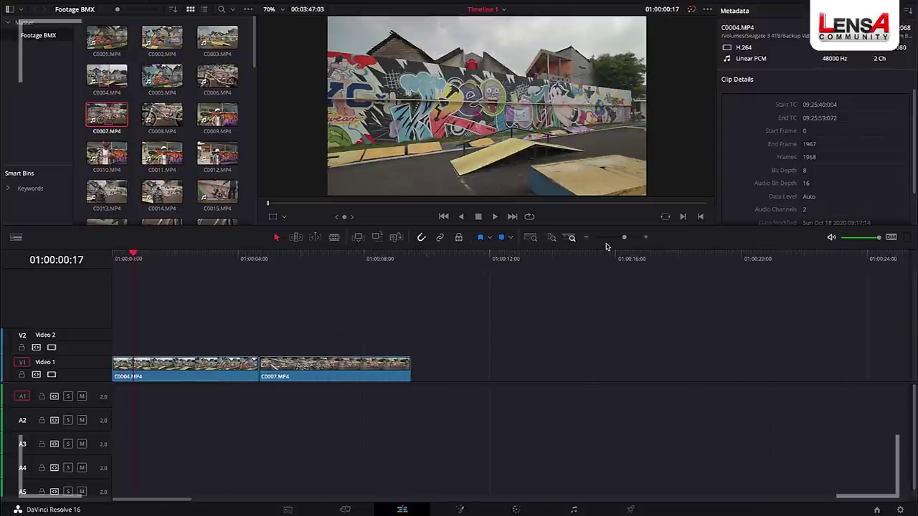
key(ctrl+equal)
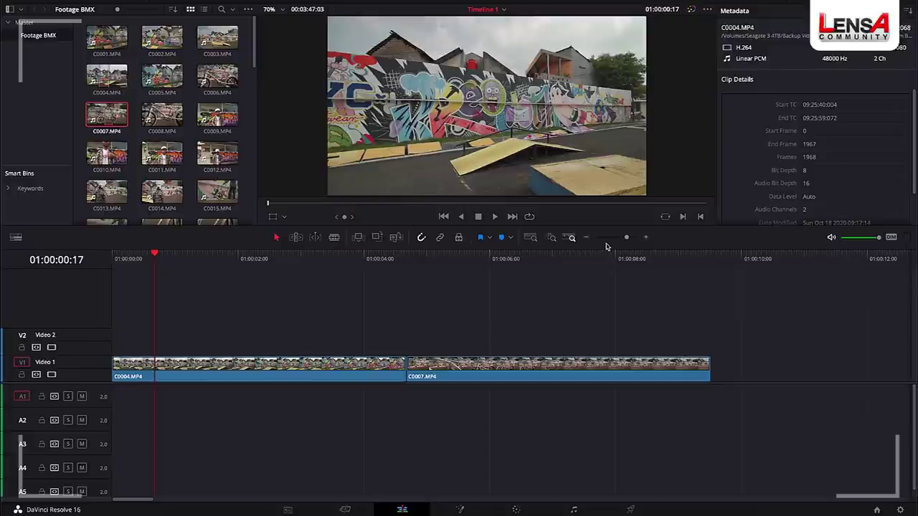
key(ctrl+minus)
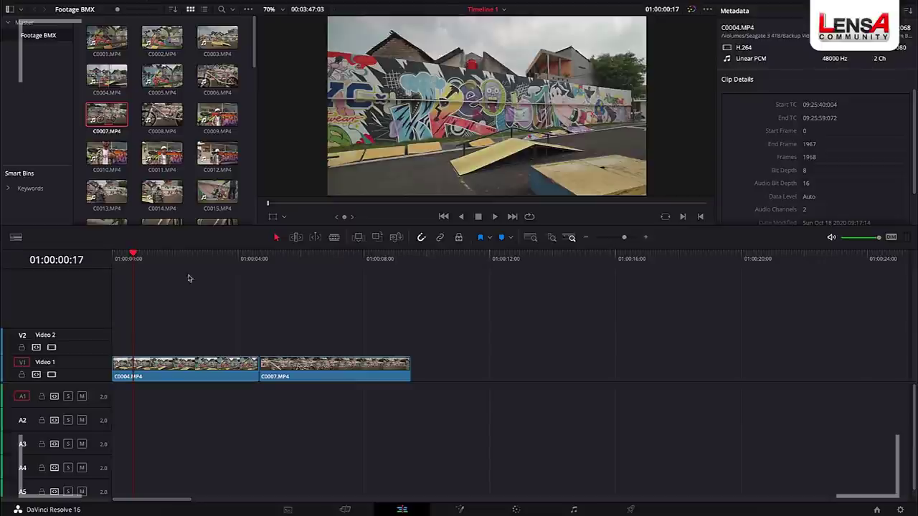
- Place the ES_See a Brighter Day music from the Master bin at the start of track A1 and move the playhead to its end
click(32, 25)
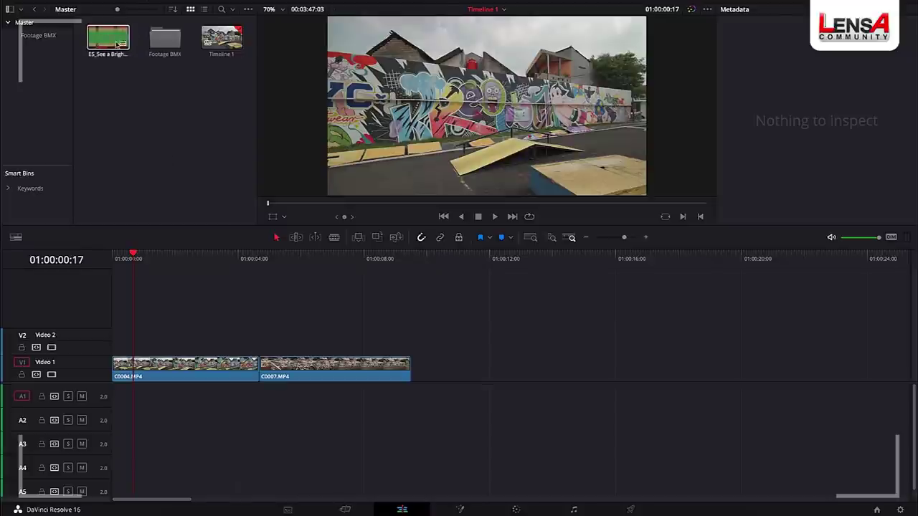
drag(110, 40, 115, 392)
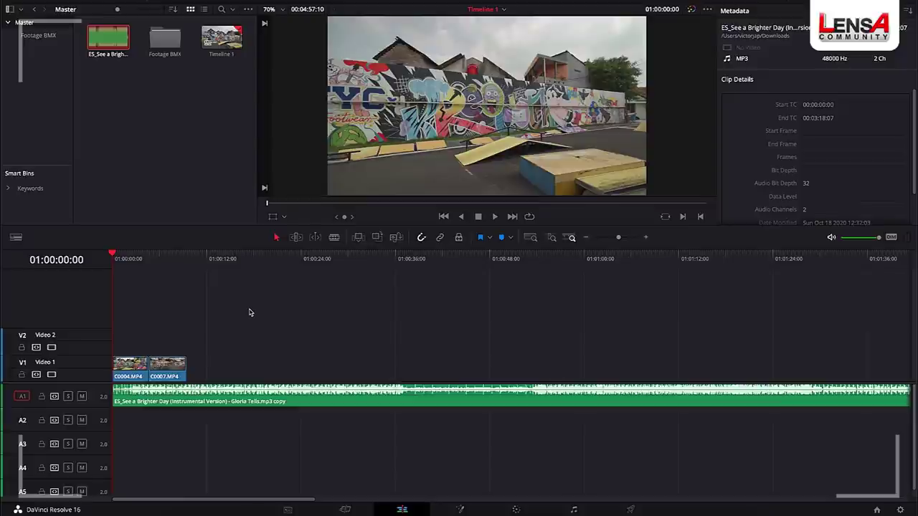
click(190, 402)
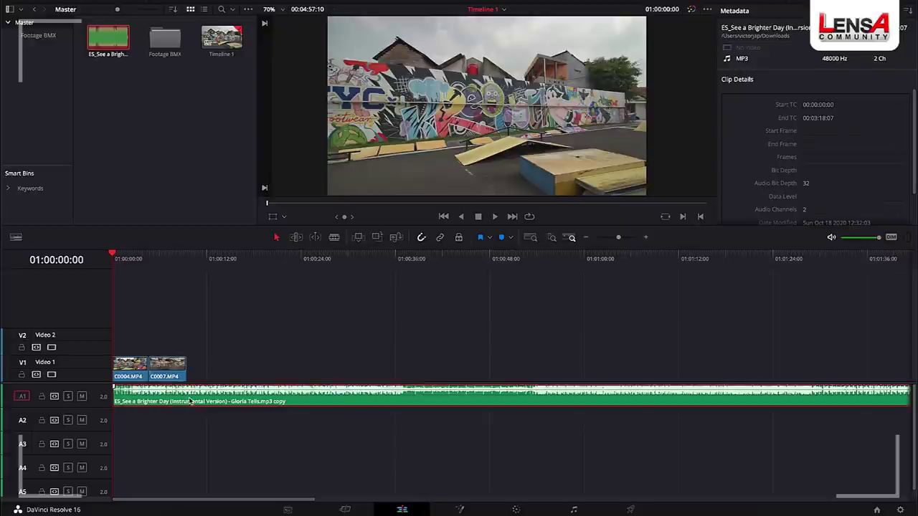
key(ctrl+minus)
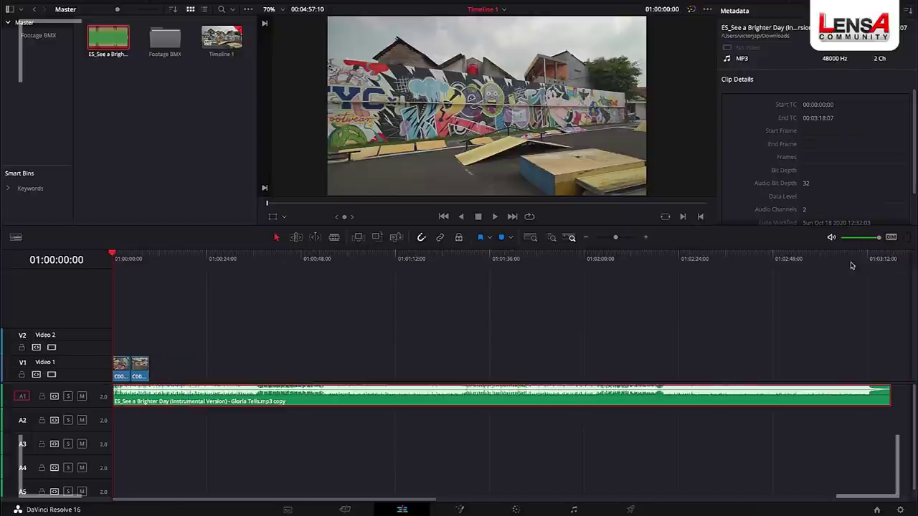
click(888, 260)
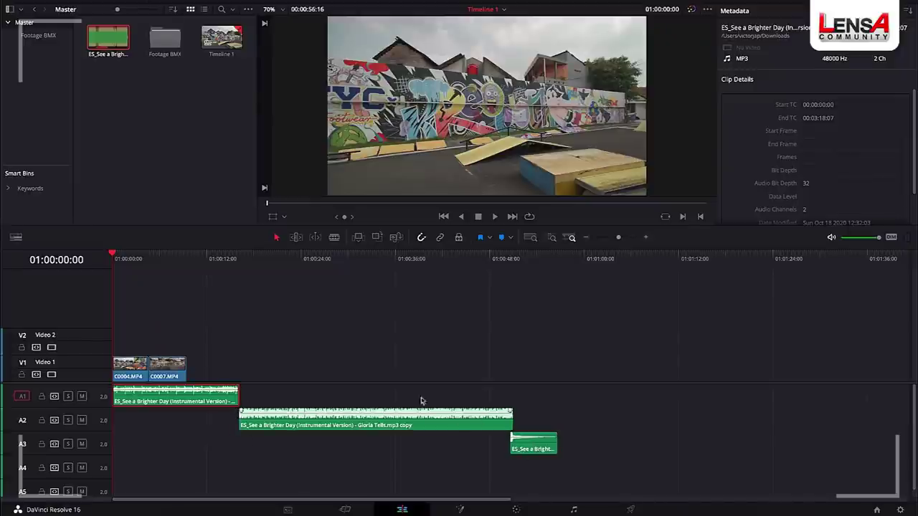
- Select C0004.MP4 on Video 1 and open its Inspector properties
click(133, 373)
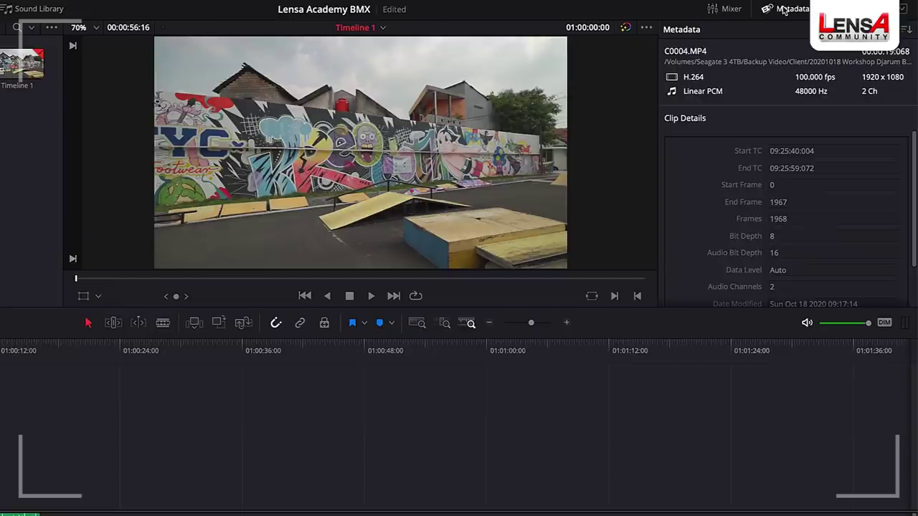
click(734, 11)
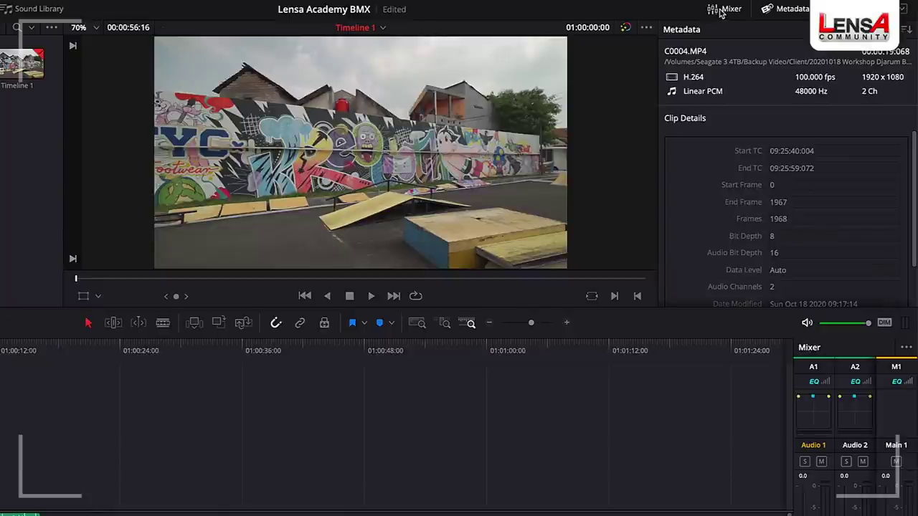
click(721, 12)
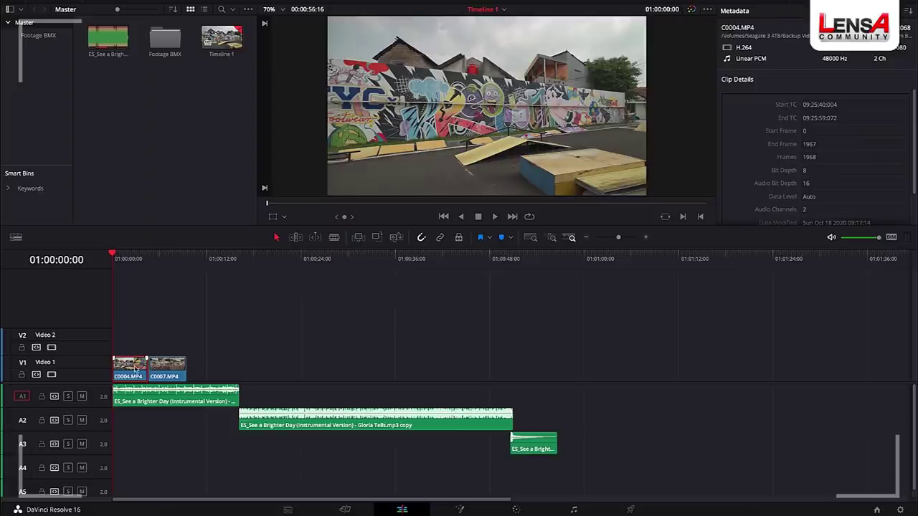
click(137, 369)
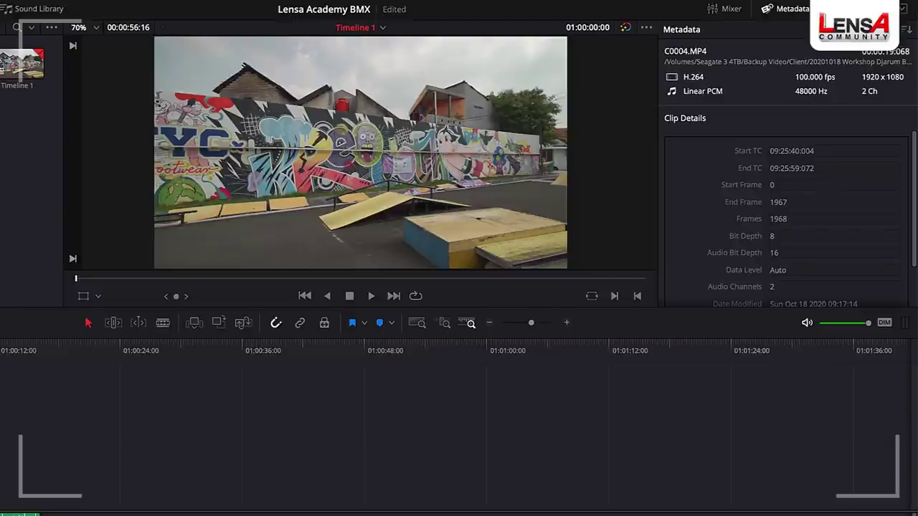
click(853, 9)
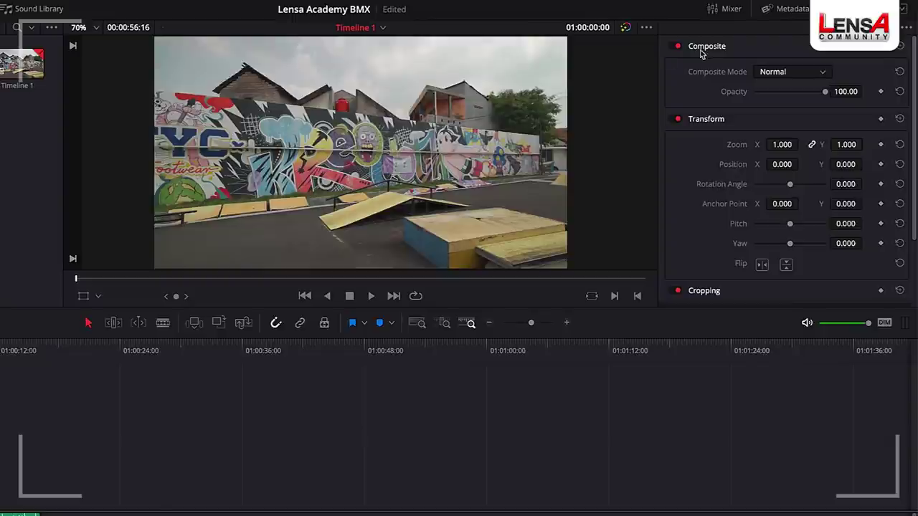
- Try the composite mode and opacity settings of C0004.MP4, ending on Normal and 100
click(792, 73)
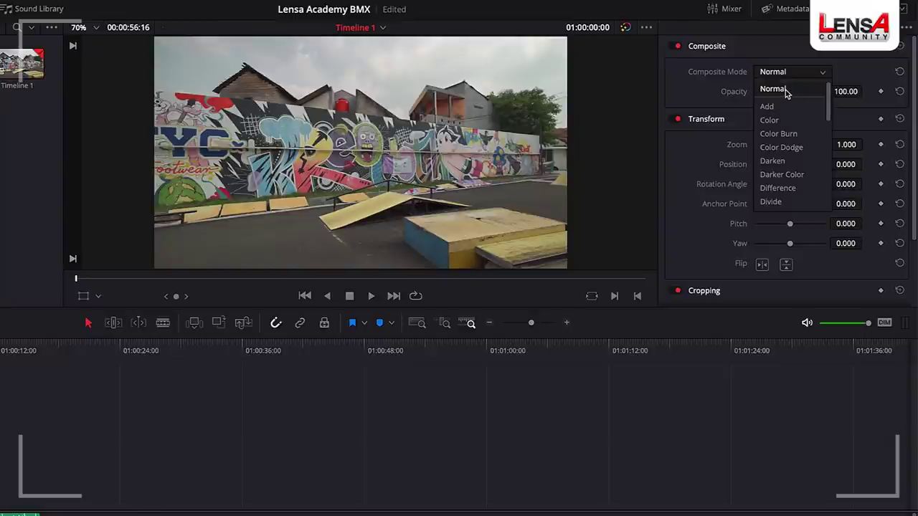
click(784, 89)
mouse_move(823, 91)
mouse_down()
mouse_move(766, 96)
mouse_move(830, 100)
mouse_up()
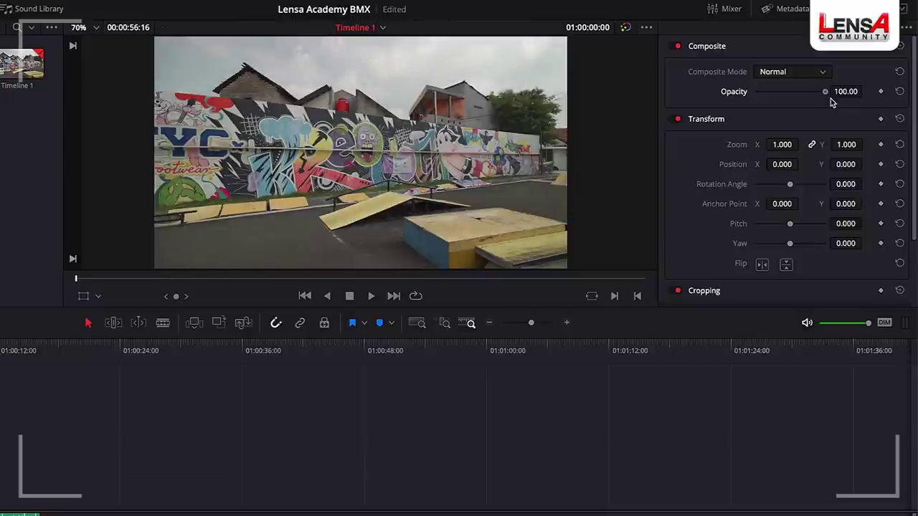
- Try shifting C0004.MP4 to position X 57 and Y -24, and undo the position changes
scroll(821, 177, down, 1)
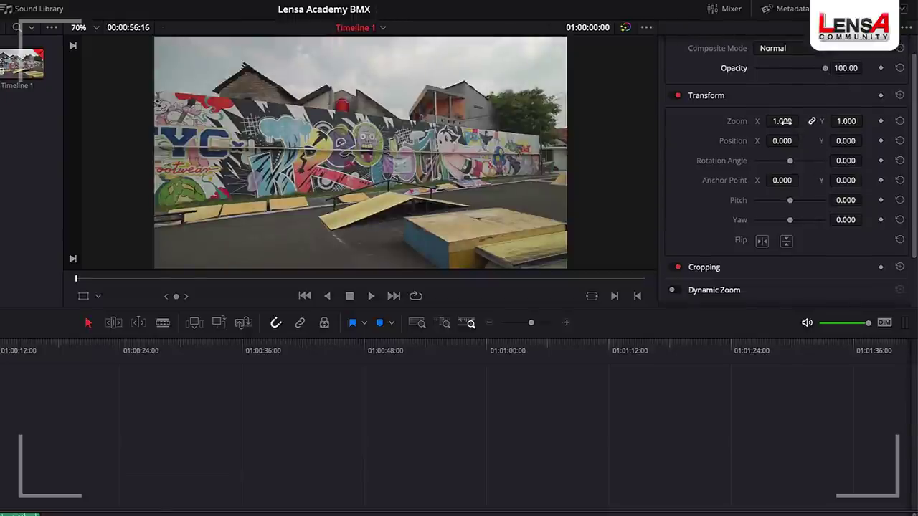
drag(781, 121, 785, 145)
mouse_move(853, 142)
mouse_down()
mouse_move(837, 141)
mouse_move(865, 140)
mouse_move(851, 144)
mouse_up()
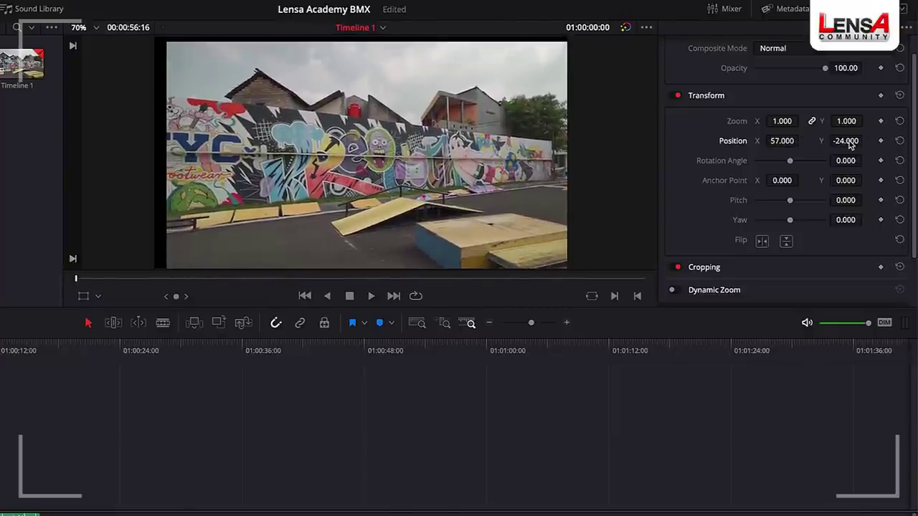
key(ctrl+z)
key(ctrl+z)
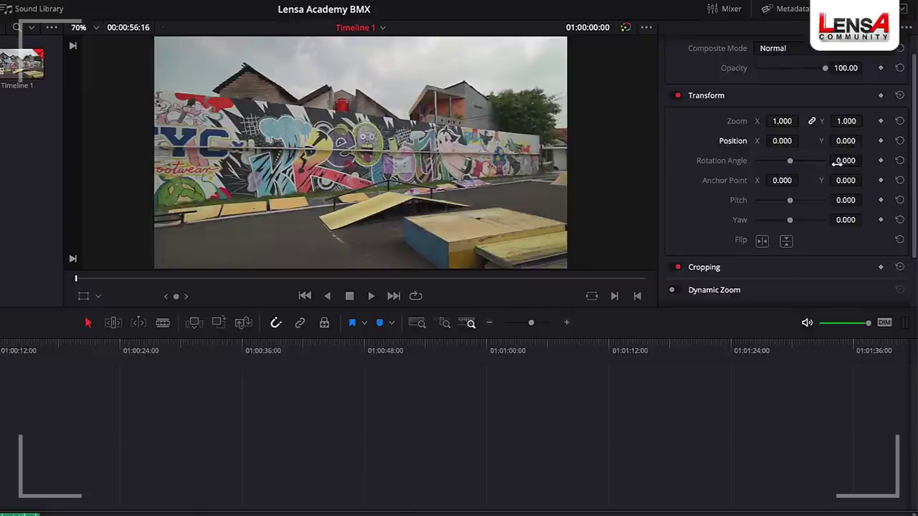
- Try the rotation setting and the horizontal and vertical flips on C0004.MP4, restoring the original orientation
drag(866, 161, 853, 160)
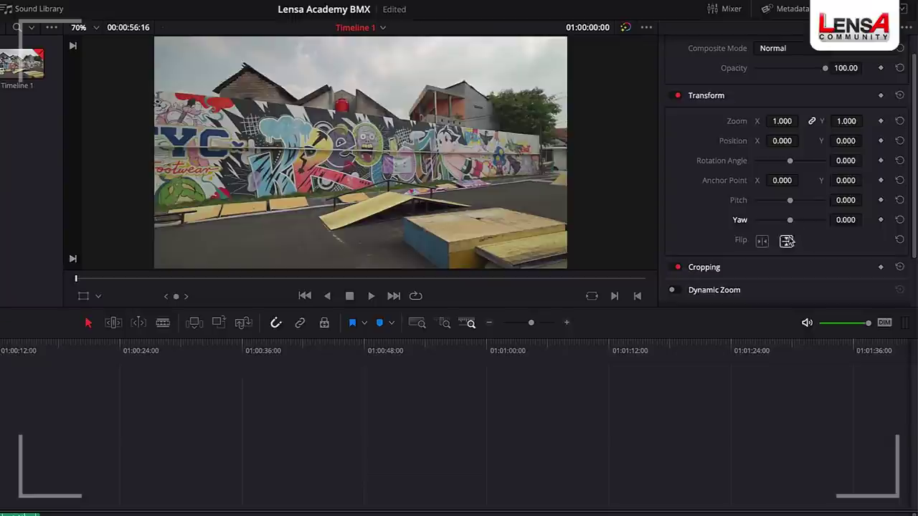
click(763, 242)
click(763, 242)
click(785, 242)
click(786, 243)
- Try cropping the edges of C0004.MP4 and return the crop values to 0
scroll(793, 248, down, 3)
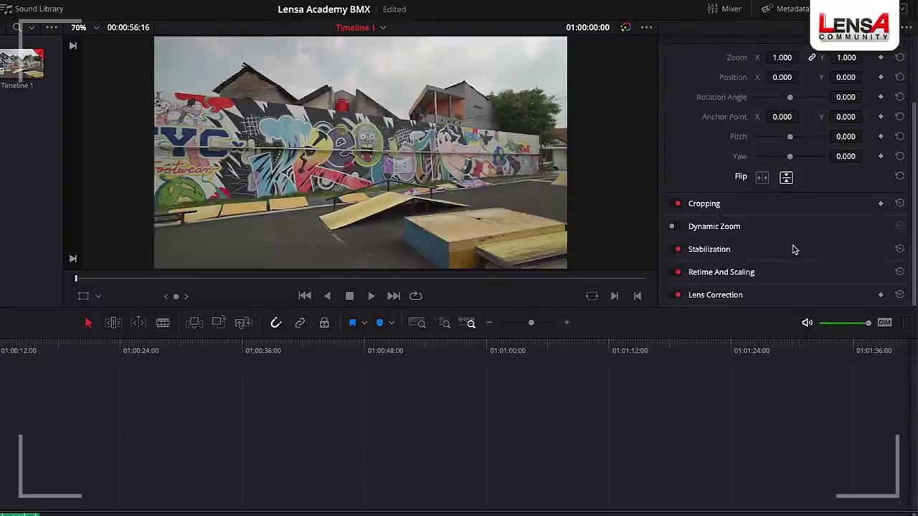
click(706, 206)
scroll(752, 232, down, 4)
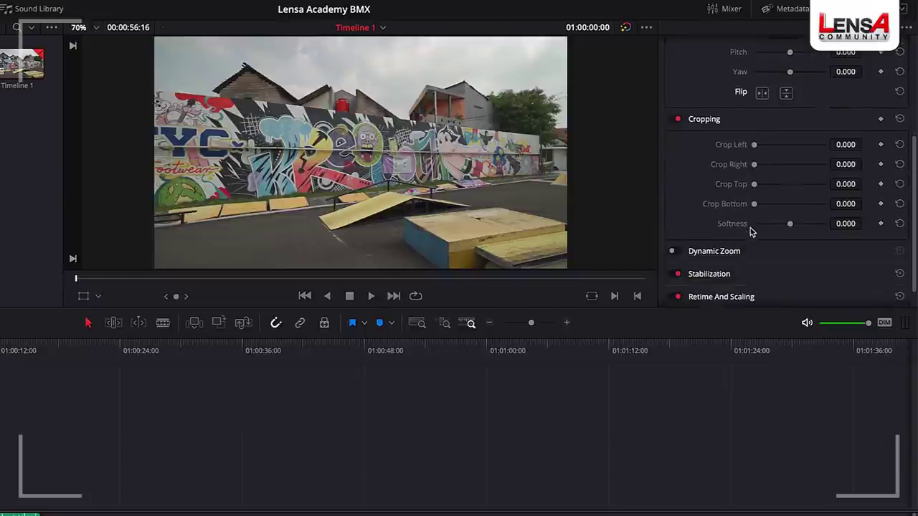
drag(754, 147, 730, 203)
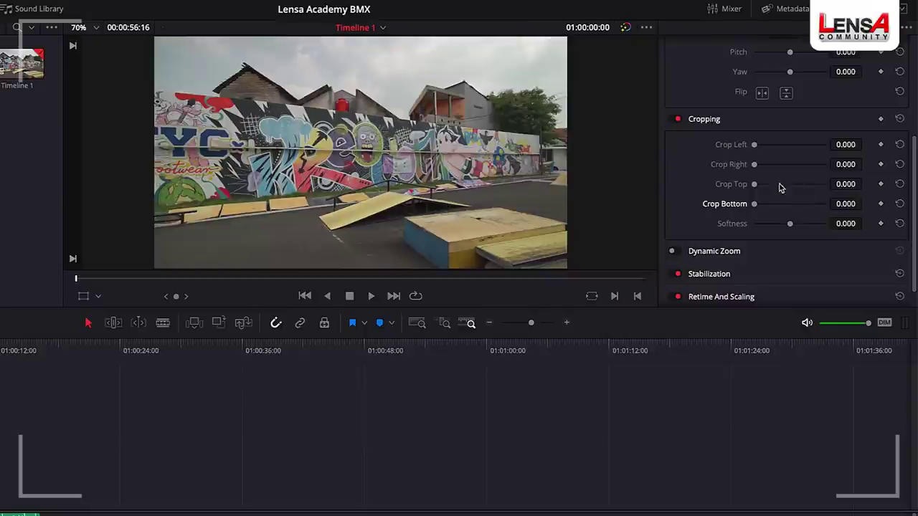
click(844, 184)
text(131)
key(Return)
click(846, 204)
text(132)
key(Return)
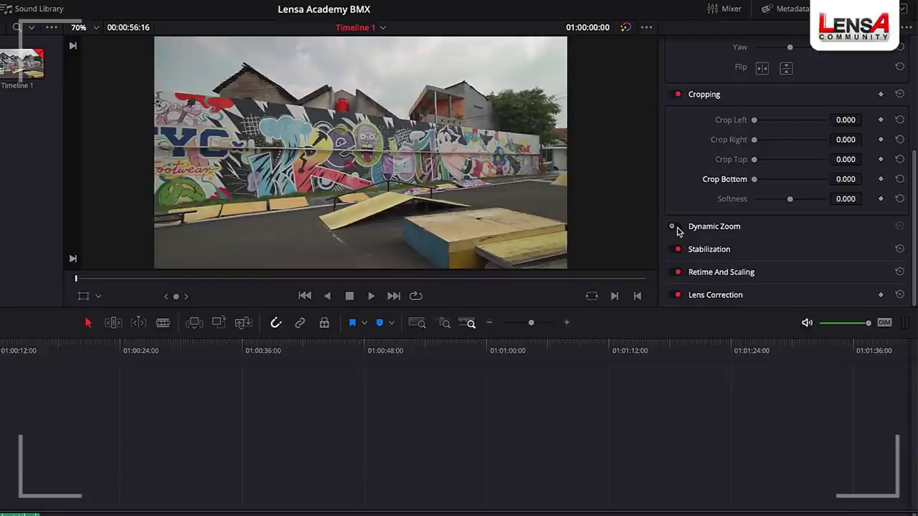
- Turn on Dynamic Zoom for C0004.MP4 with Linear ease and preview the clip
click(676, 228)
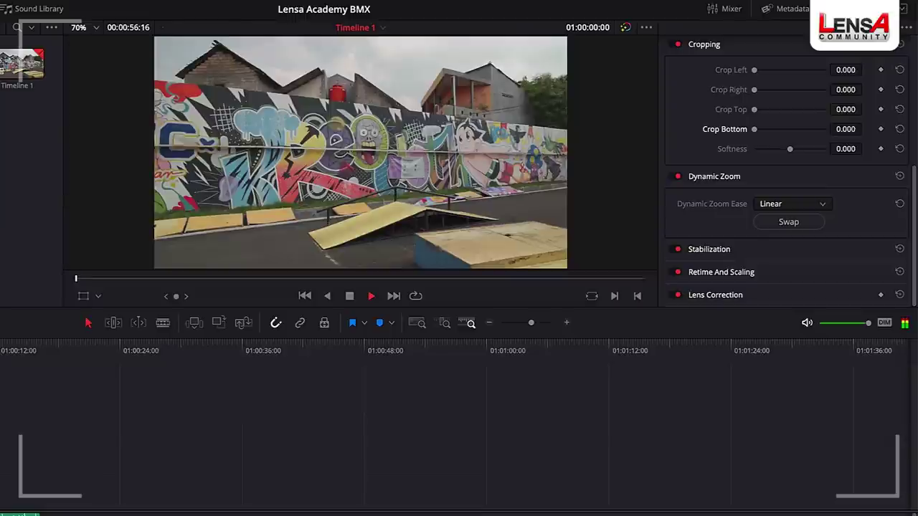
key(space)
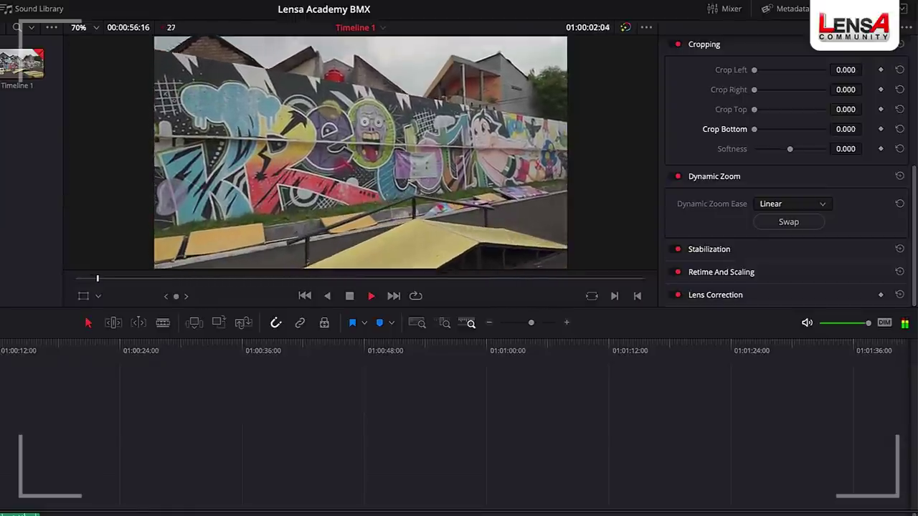
key(space)
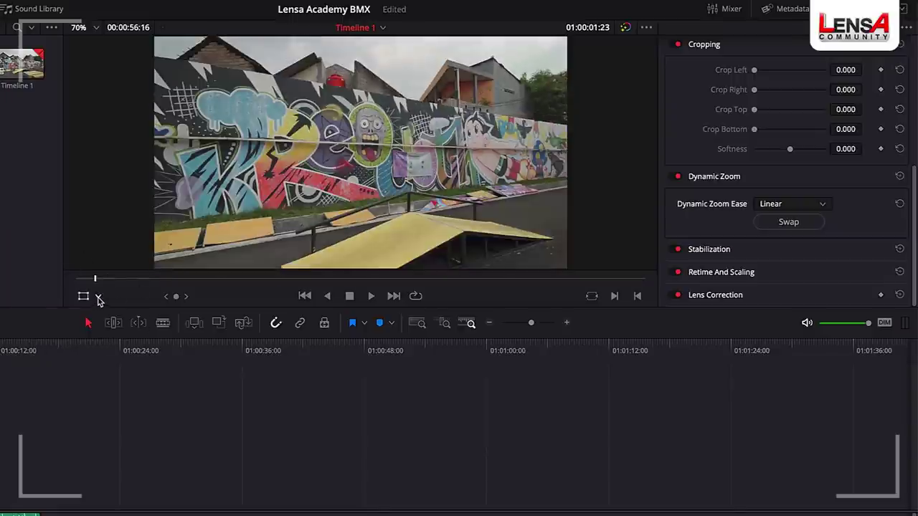
- Show the Dynamic Zoom overlay in the viewer, shrink its red inner frame, hide the overlay and preview the clip
click(98, 298)
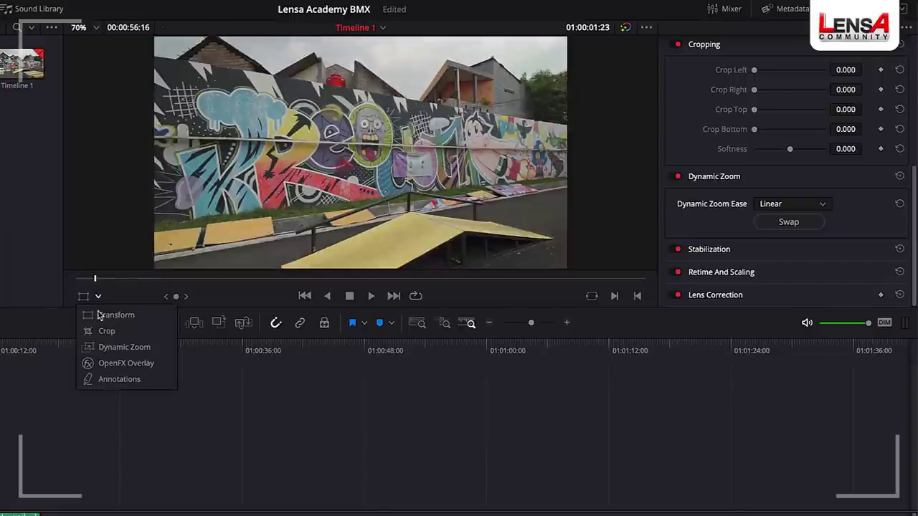
click(109, 350)
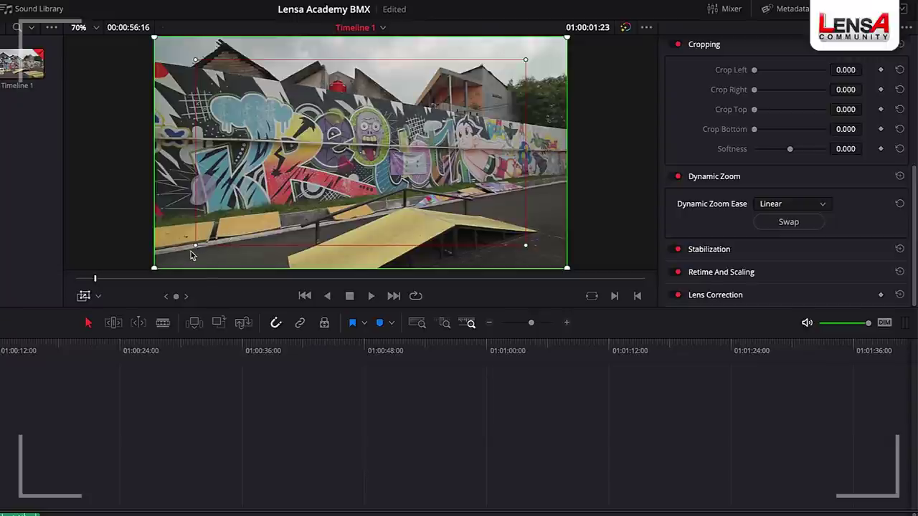
drag(197, 249, 300, 195)
click(83, 296)
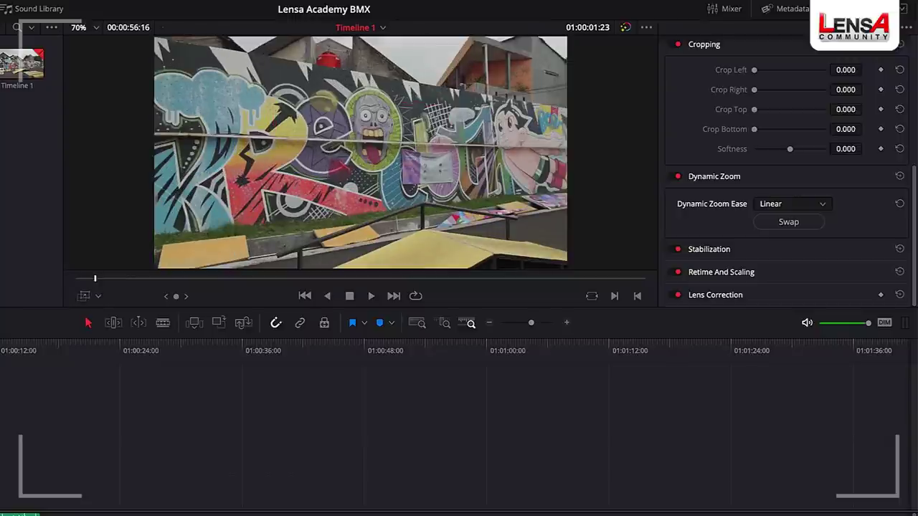
key(space)
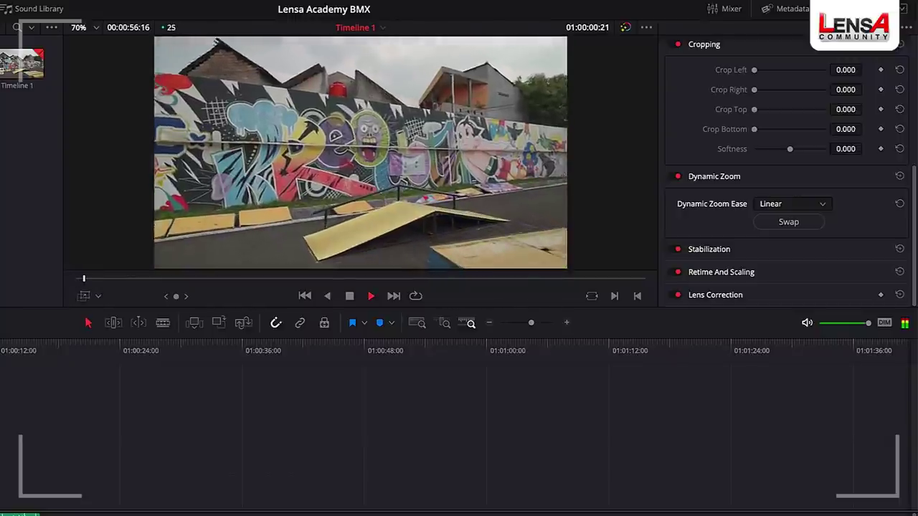
key(space)
- Swap the Dynamic Zoom direction, play the clip from the start, and turn Dynamic Zoom off
click(788, 222)
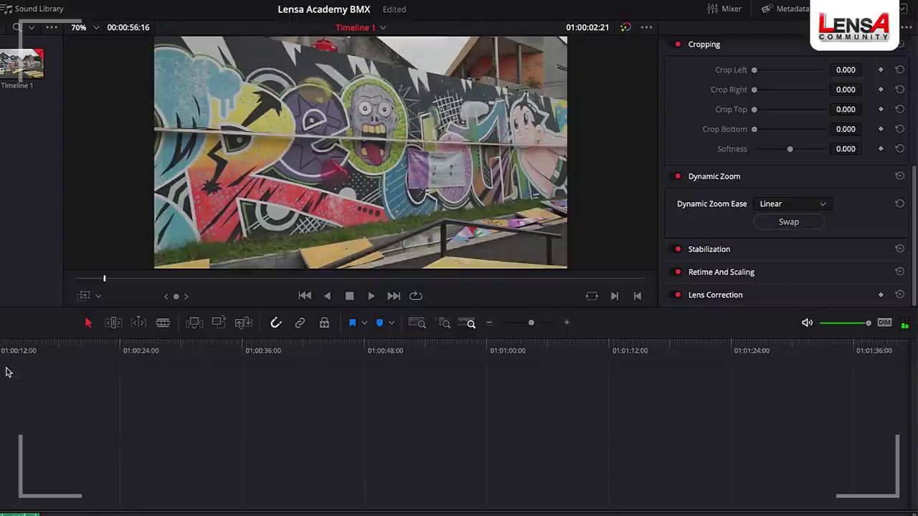
key(Home)
key(space)
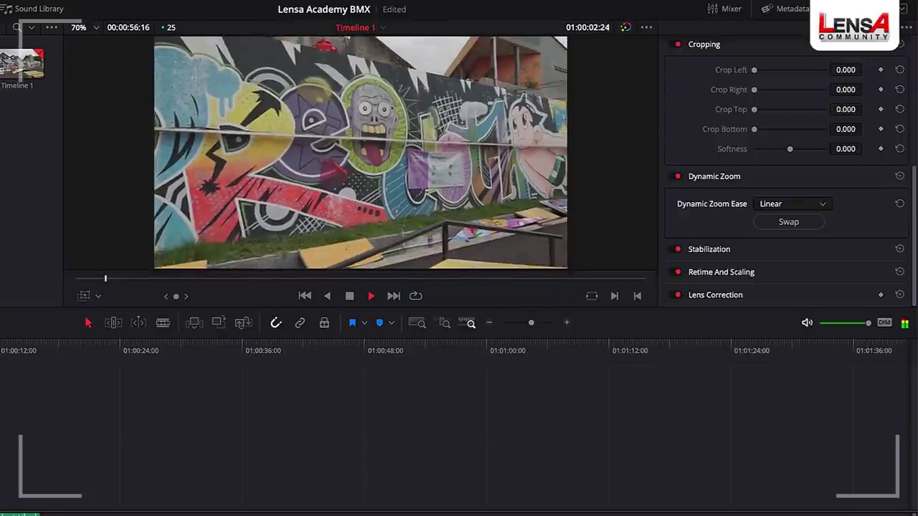
click(671, 176)
key(space)
- Examine the Stabilization settings of C0004.MP4 and the available stabilization modes
click(724, 250)
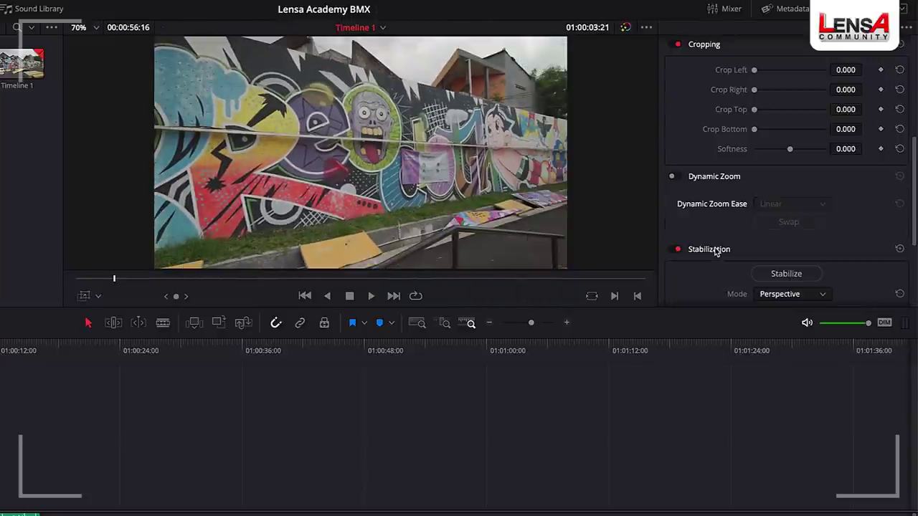
scroll(714, 250, down, 3)
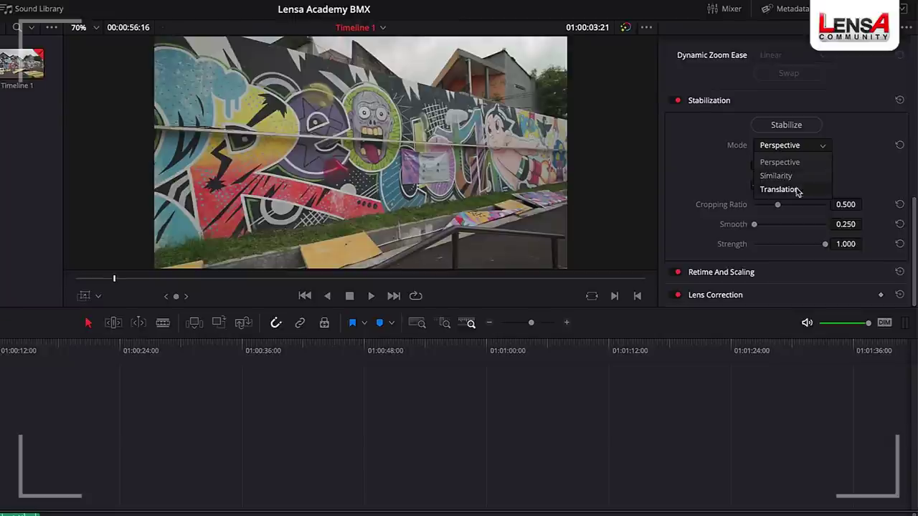
click(731, 160)
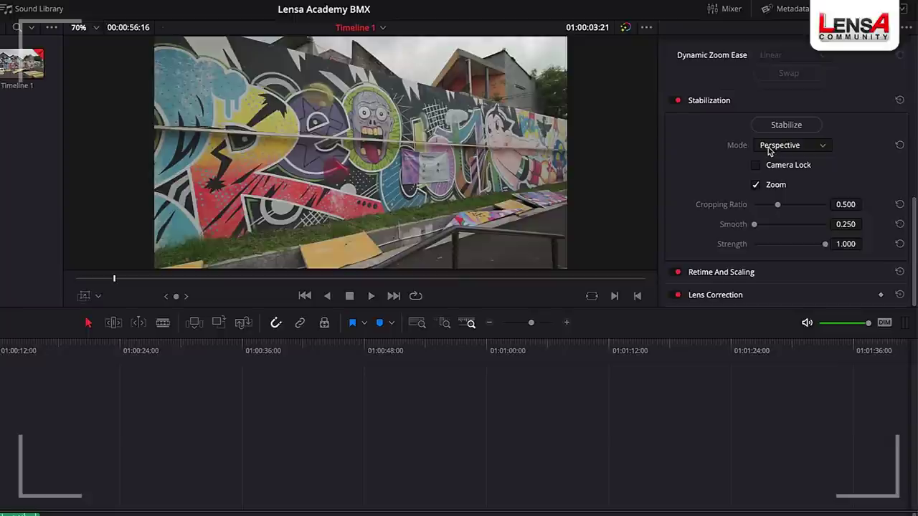
- Set the Retime Process of C0004.MP4 to Optical Flow and its Motion Estimation to Enhanced Better
click(715, 272)
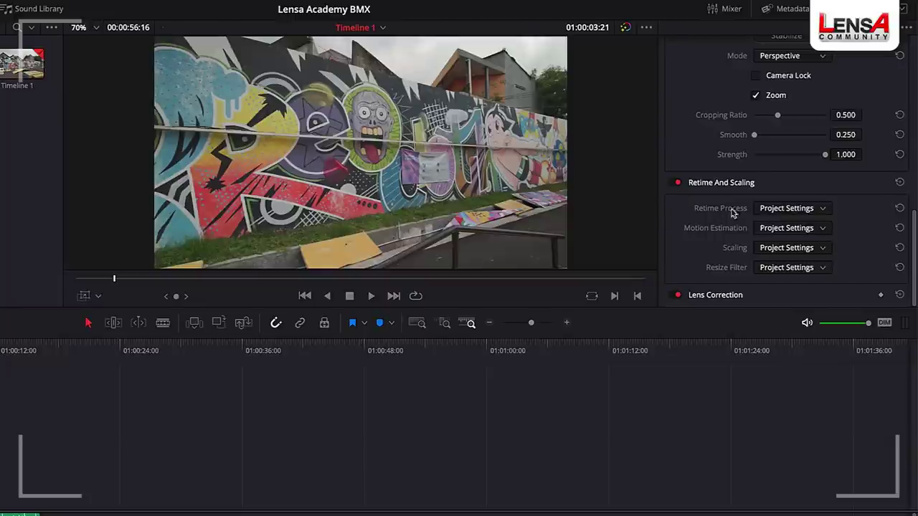
click(763, 209)
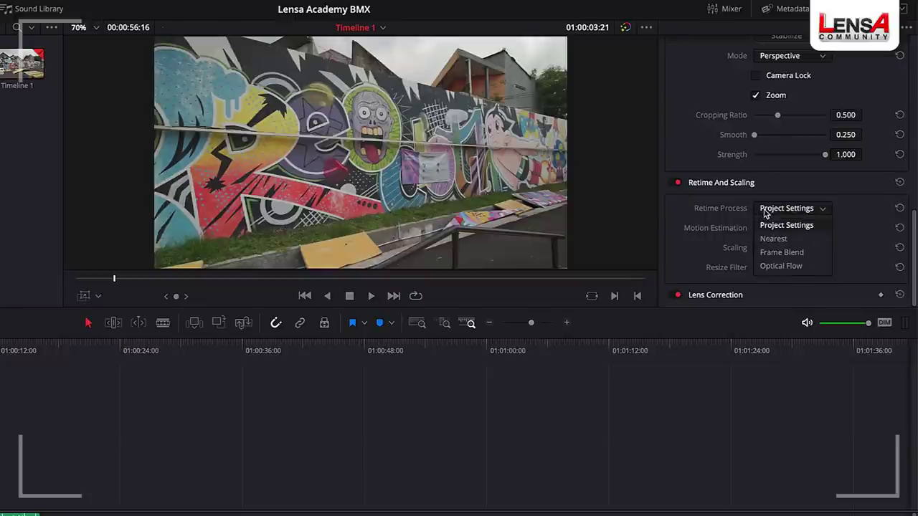
click(780, 268)
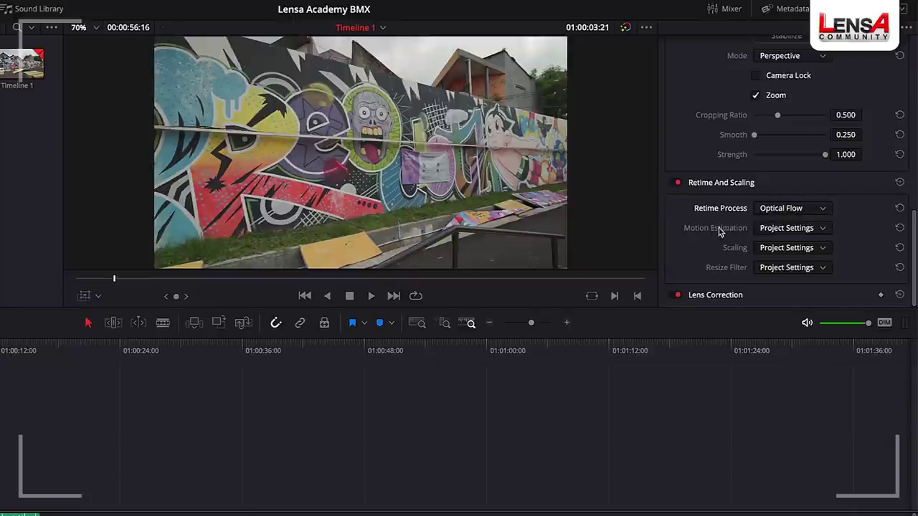
click(788, 229)
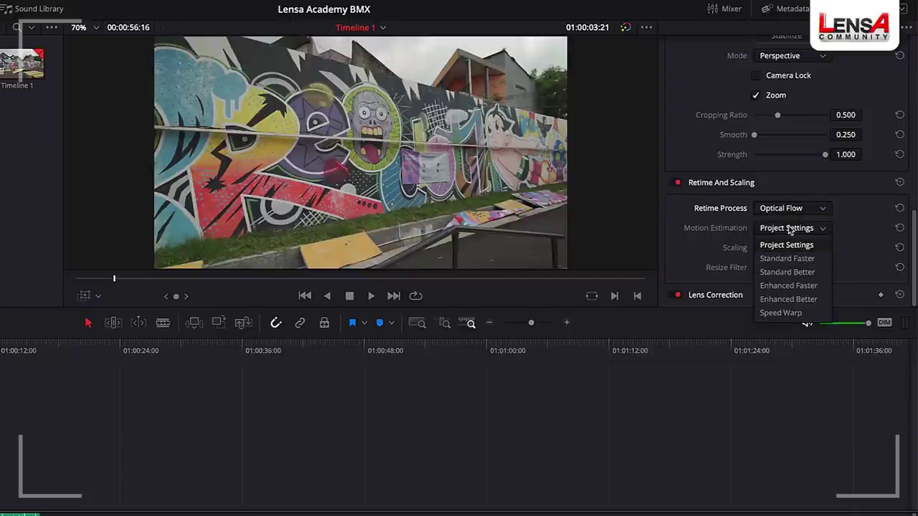
click(792, 299)
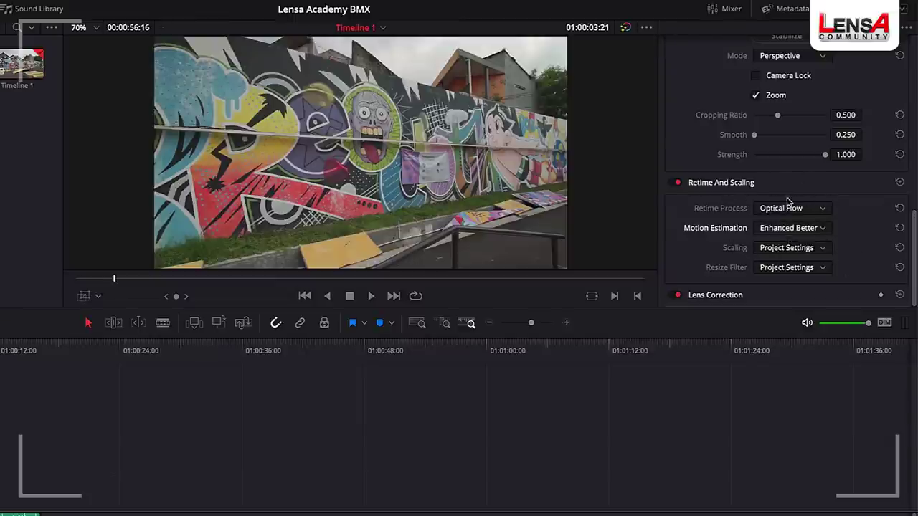
- Go back to the Composite and Transform settings and return the playhead to the start of the timeline
scroll(789, 208, up, 10)
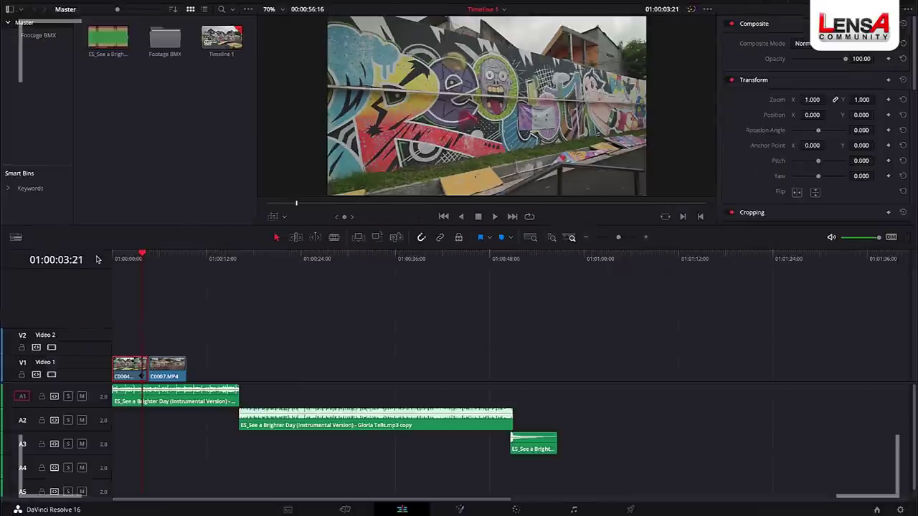
click(115, 258)
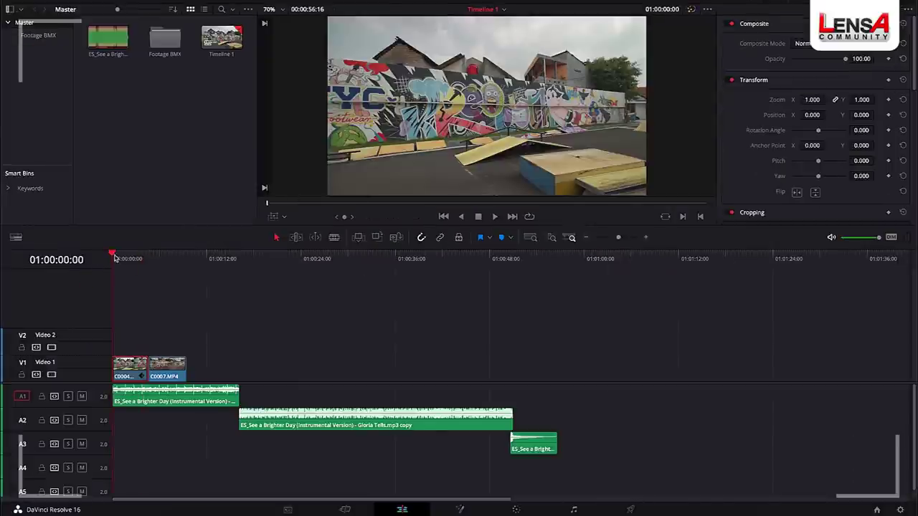
drag(114, 256, 121, 258)
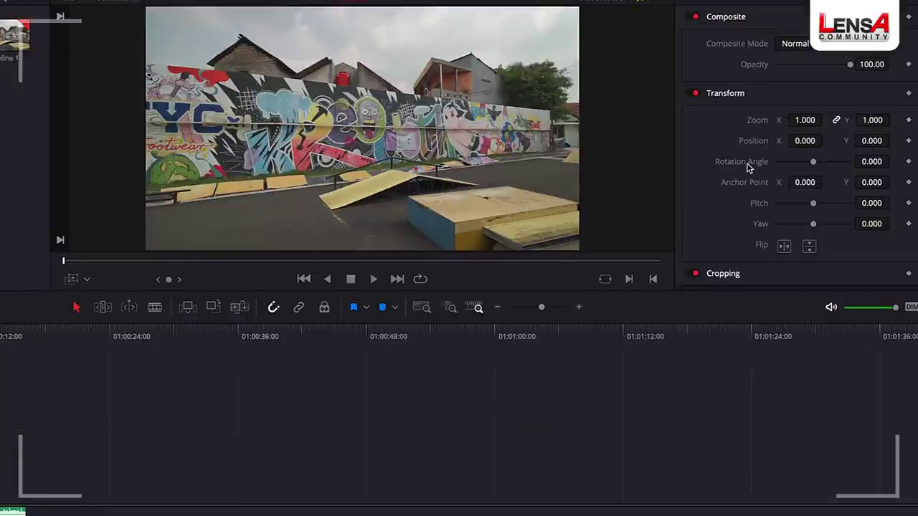
- Keyframe the Rotation Angle of C0004.MP4 at 0 at the timeline start and at 360 at 01:00:04:16
click(908, 162)
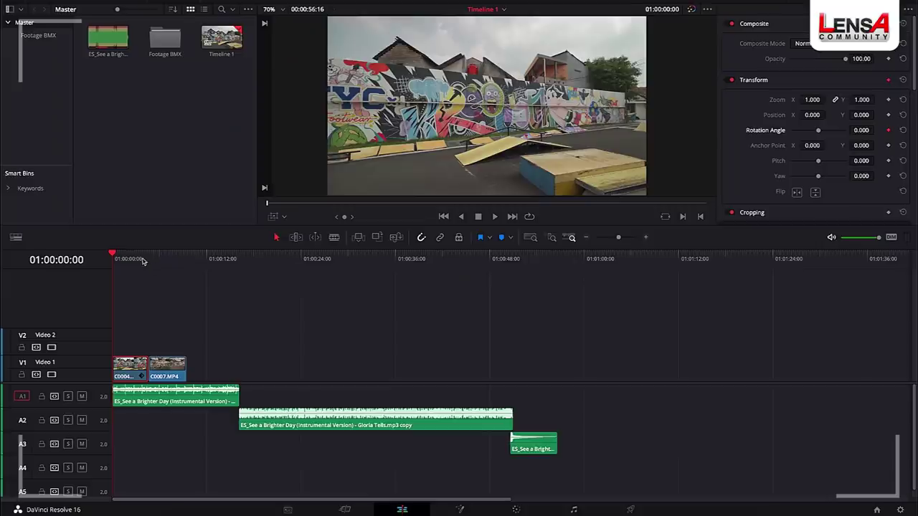
click(146, 256)
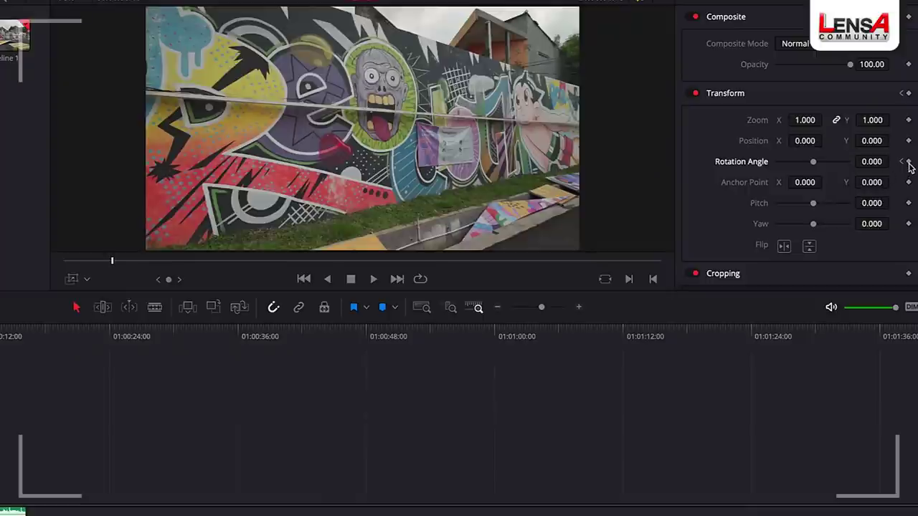
click(908, 162)
drag(810, 163, 856, 162)
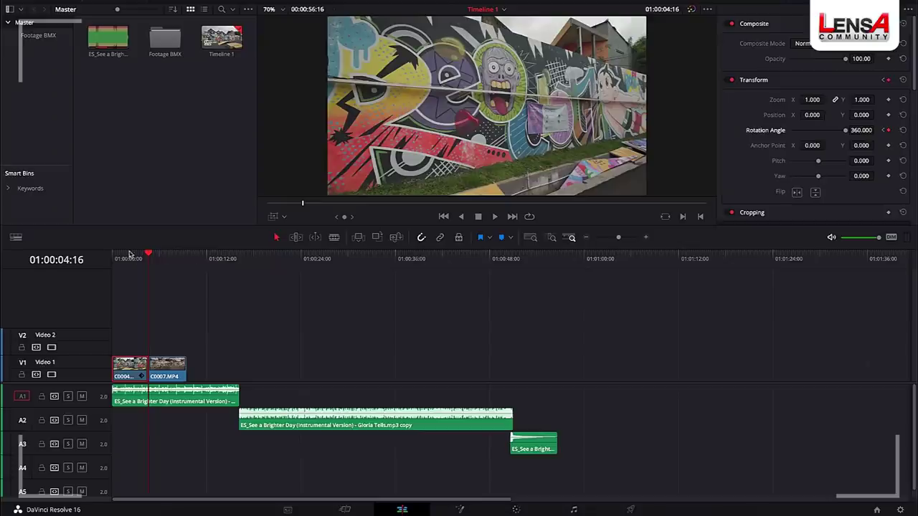
- Return to the timeline start and jump back and forth between the two Rotation Angle keyframes
click(113, 254)
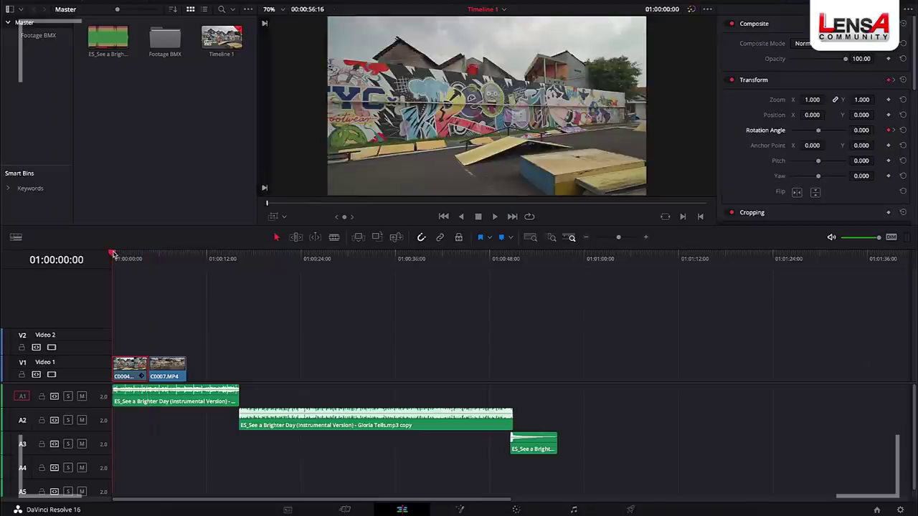
click(893, 130)
click(883, 130)
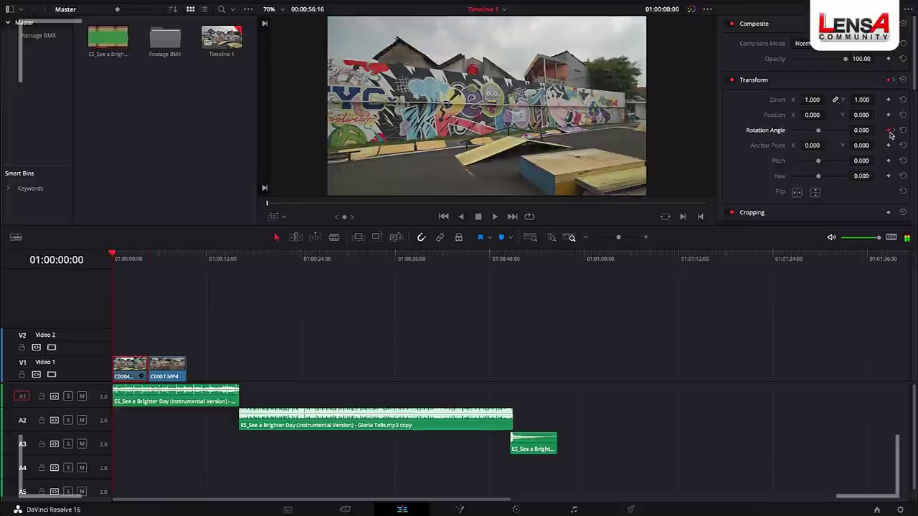
click(894, 130)
click(883, 130)
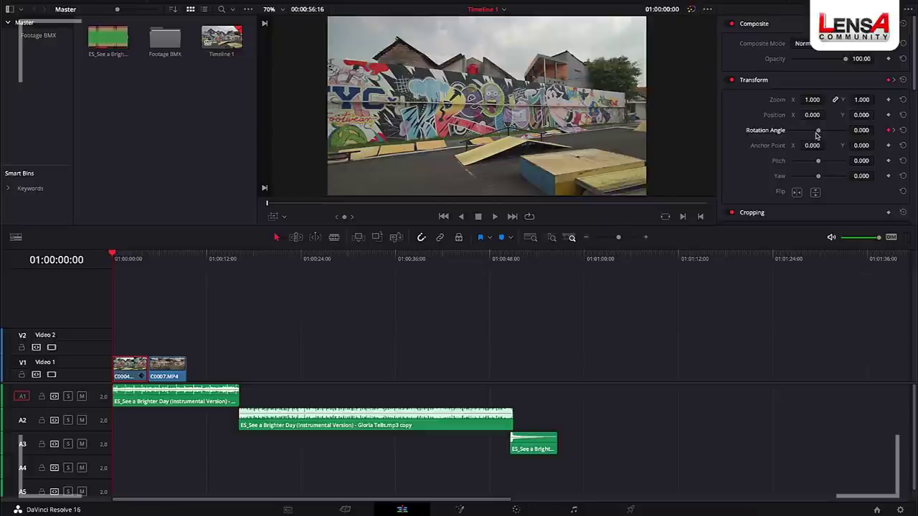
click(893, 130)
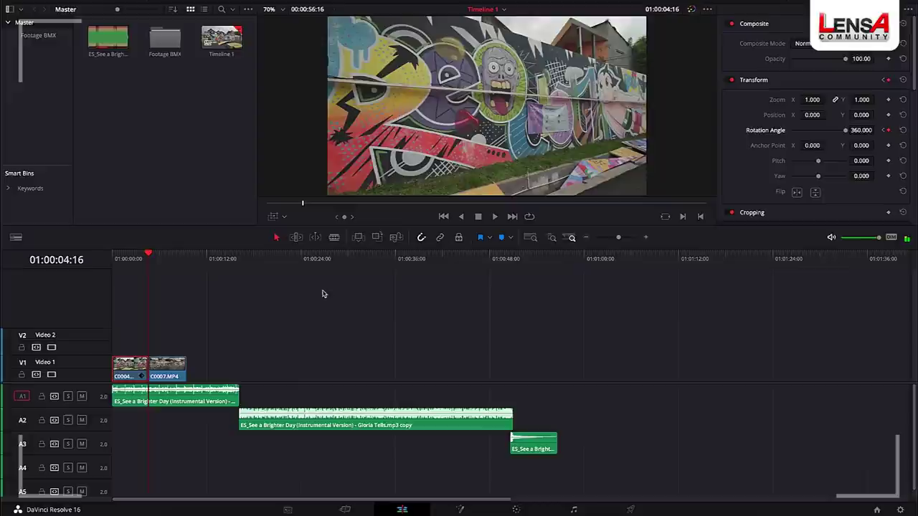
click(884, 131)
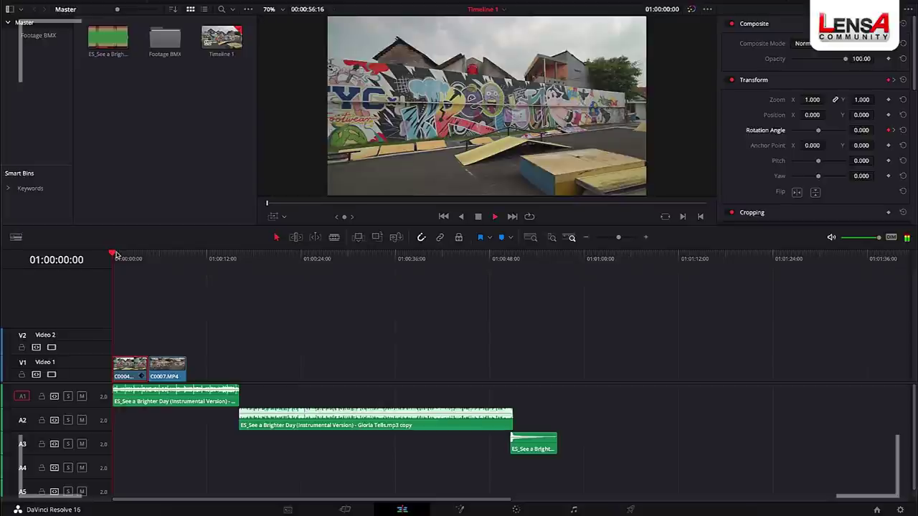
- Play C0004.MP4 from the start to check the rotation and look through its remaining Inspector settings
key(space)
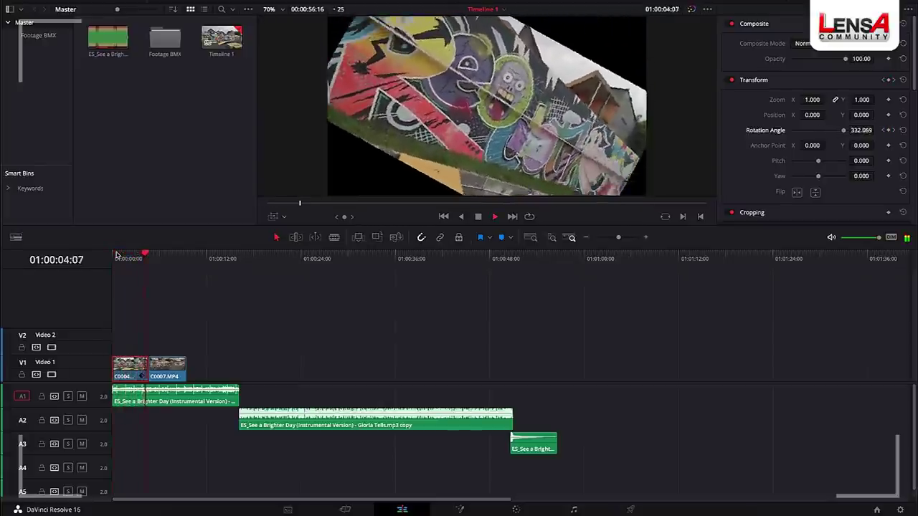
key(space)
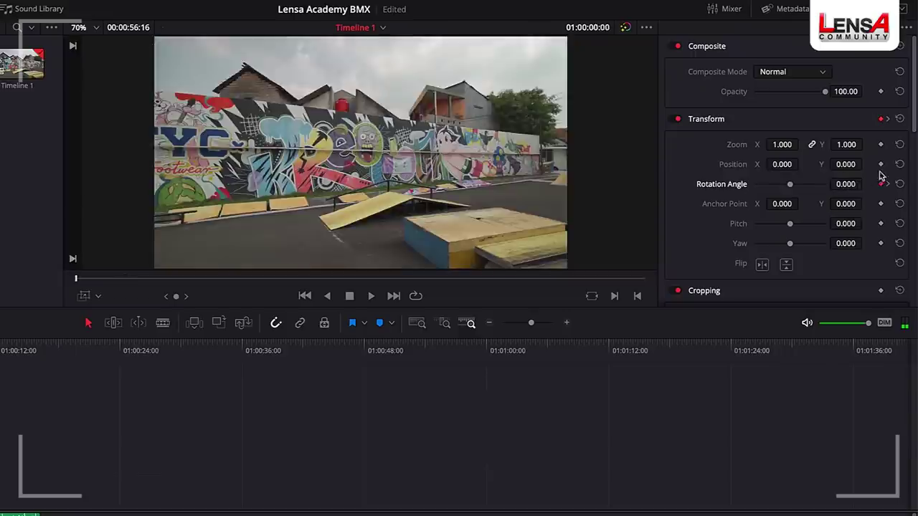
scroll(879, 167, down, 10)
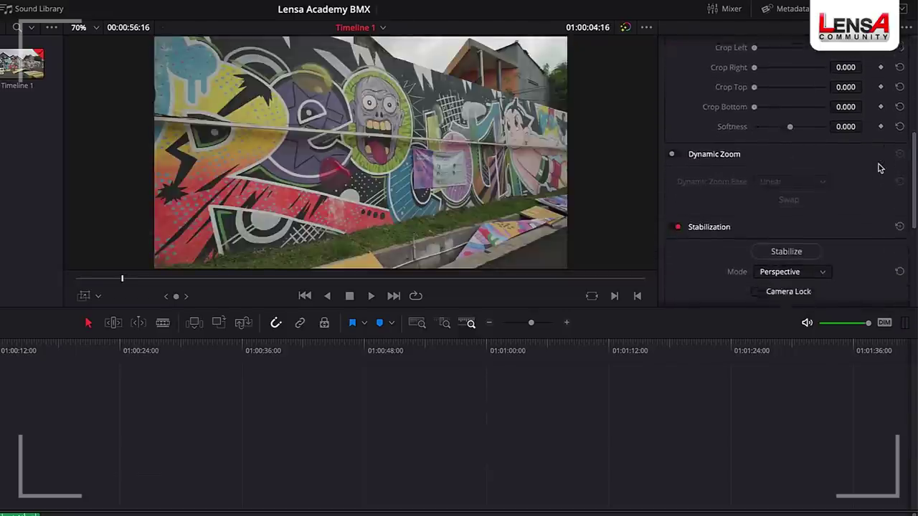
scroll(880, 167, up, 10)
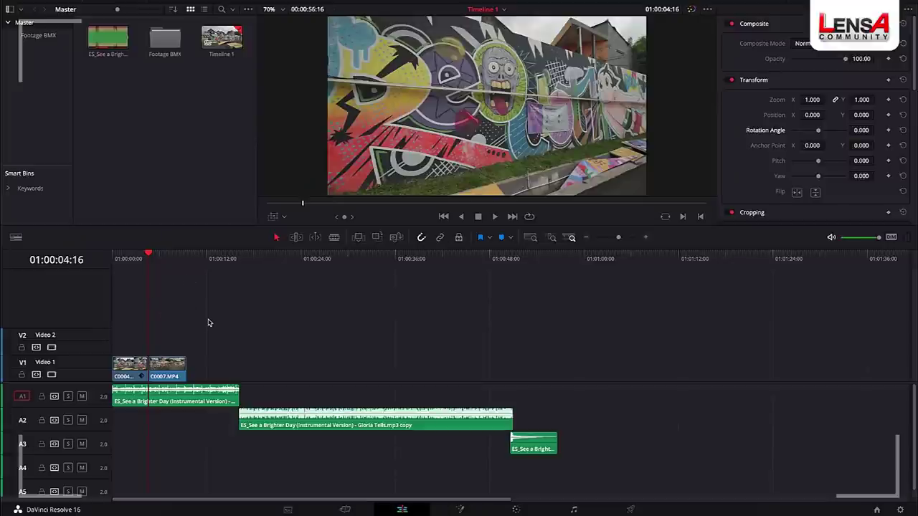
- Enlarge the timeline scale and show the Retime Controls on C0007.MP4
click(173, 371)
key(ctrl+equal)
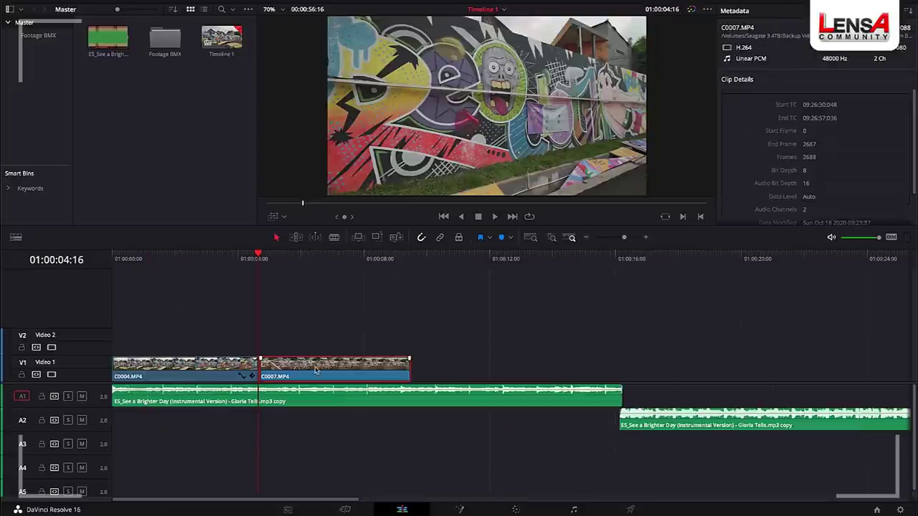
right_click(315, 369)
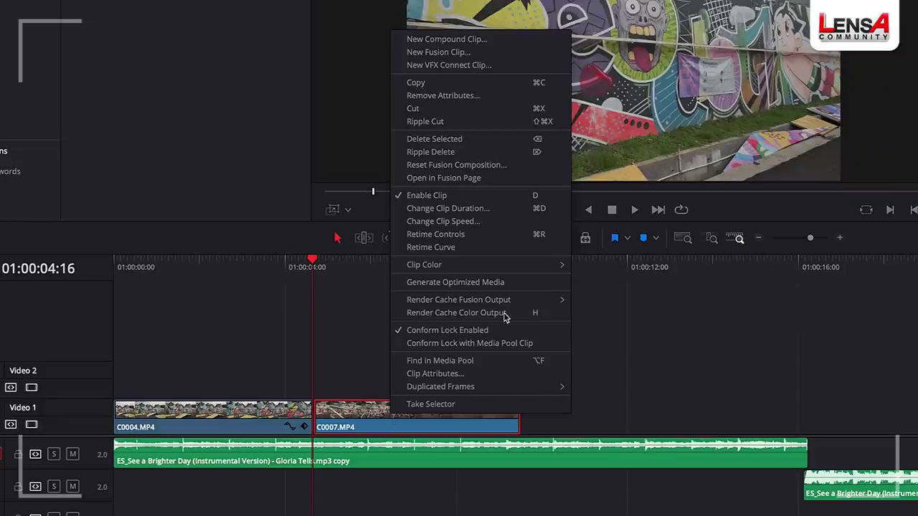
click(452, 236)
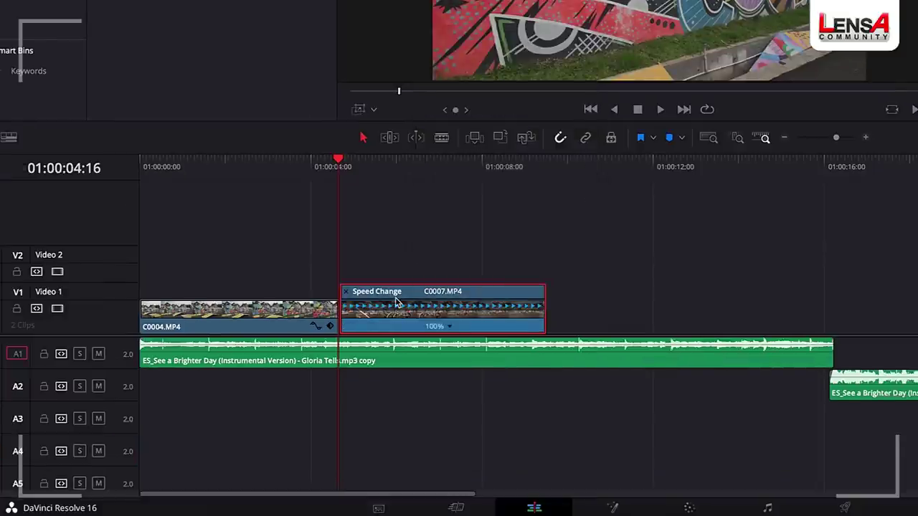
- Change the speed of C0007.MP4 to 25% and play the slowed clip
click(450, 327)
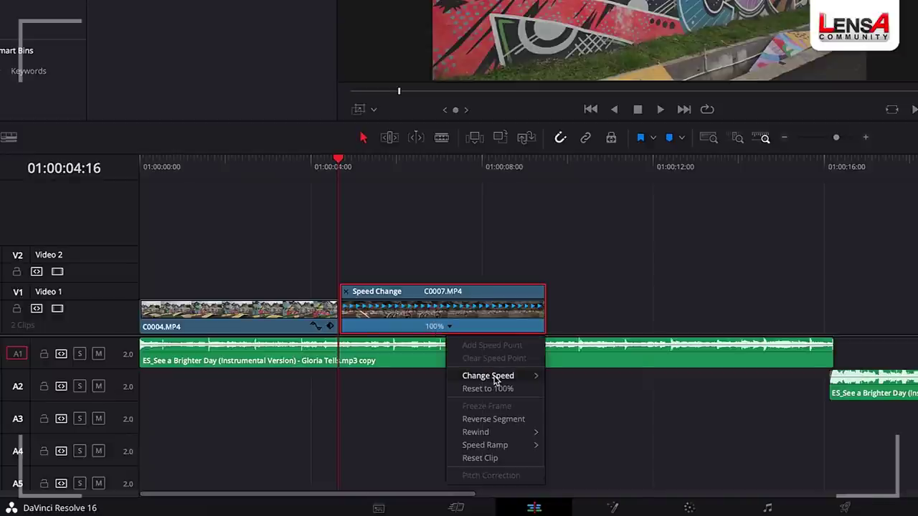
mouse_move(498, 379)
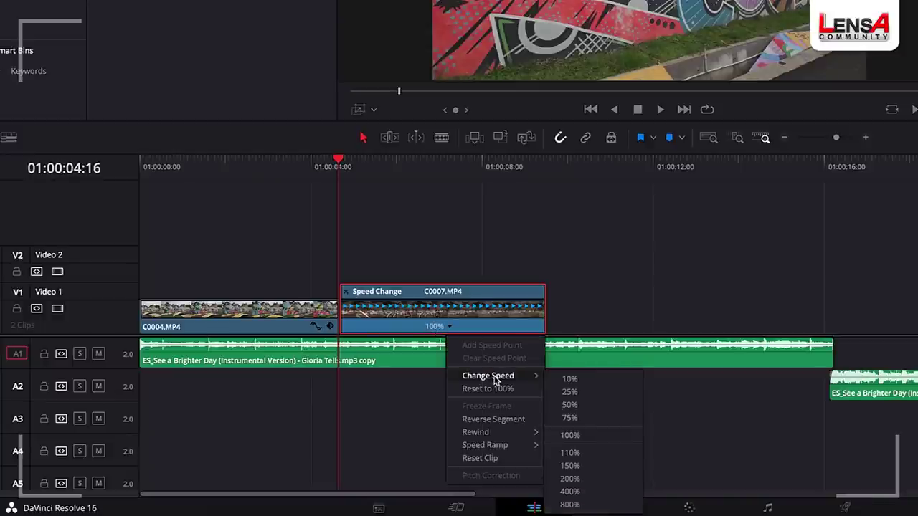
click(580, 395)
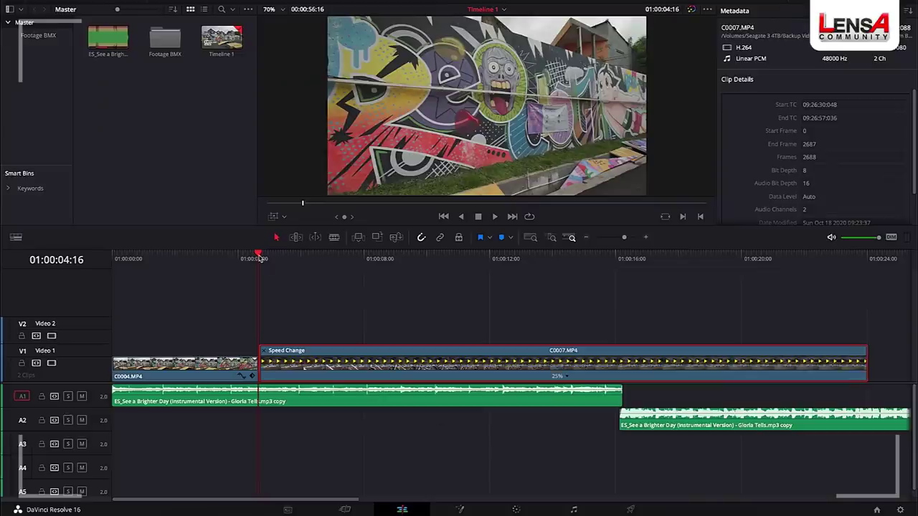
key(space)
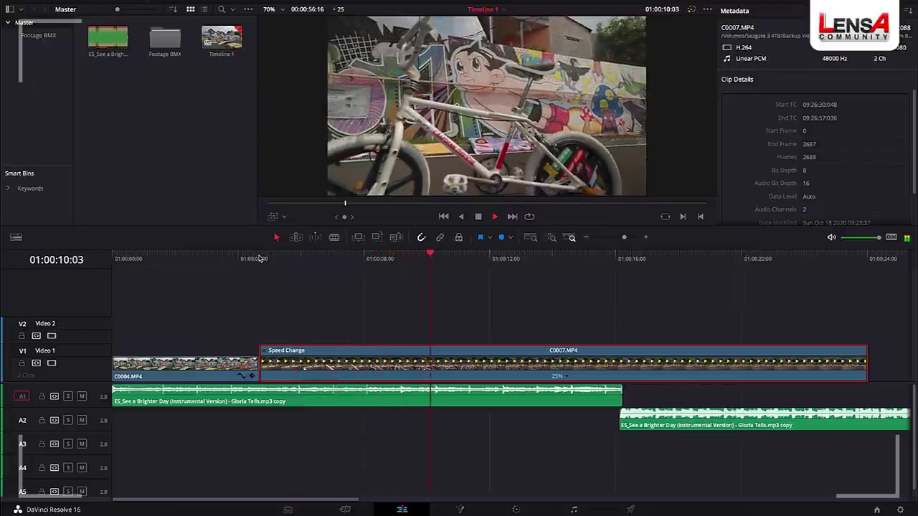
key(space)
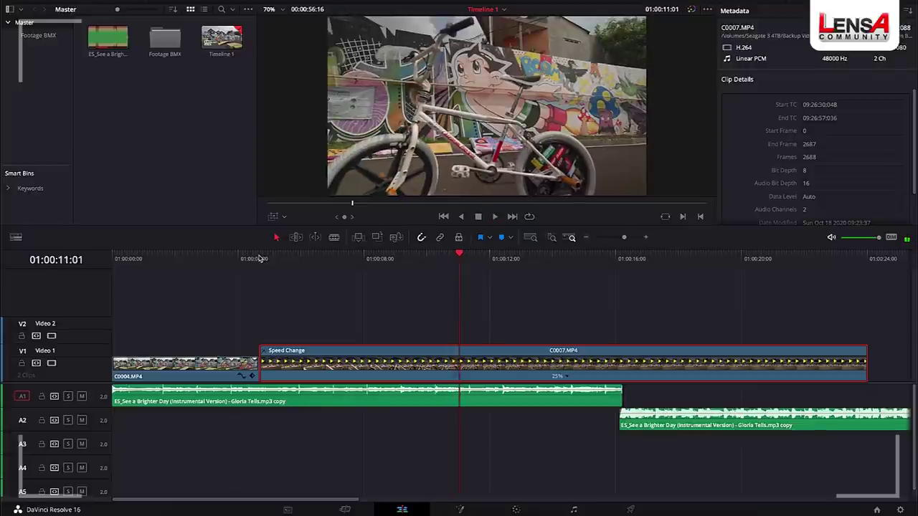
- Change the speed of C0007.MP4 to 50% and play the clip from near its start
click(569, 377)
mouse_move(598, 412)
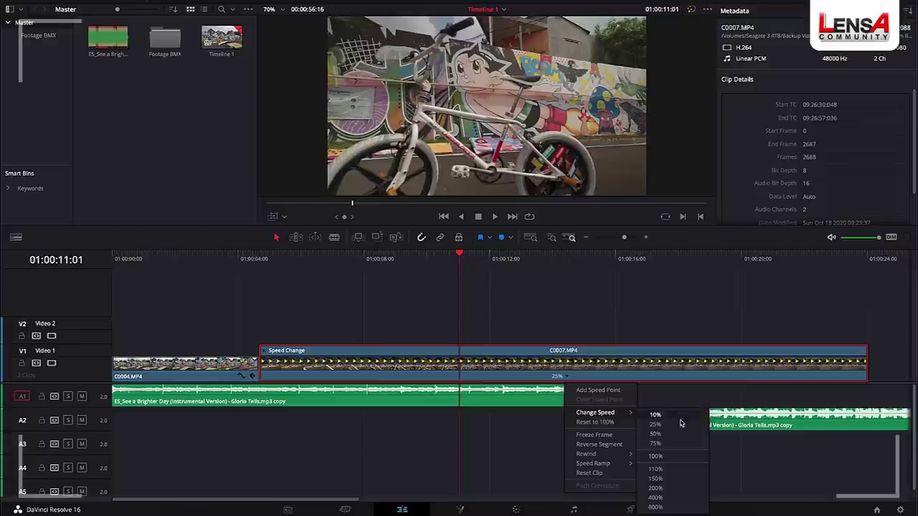
click(676, 438)
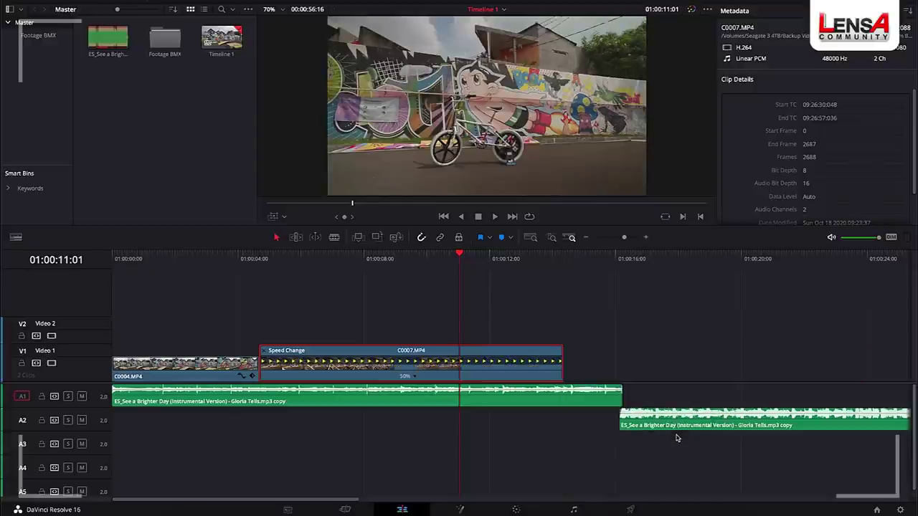
click(274, 259)
key(space)
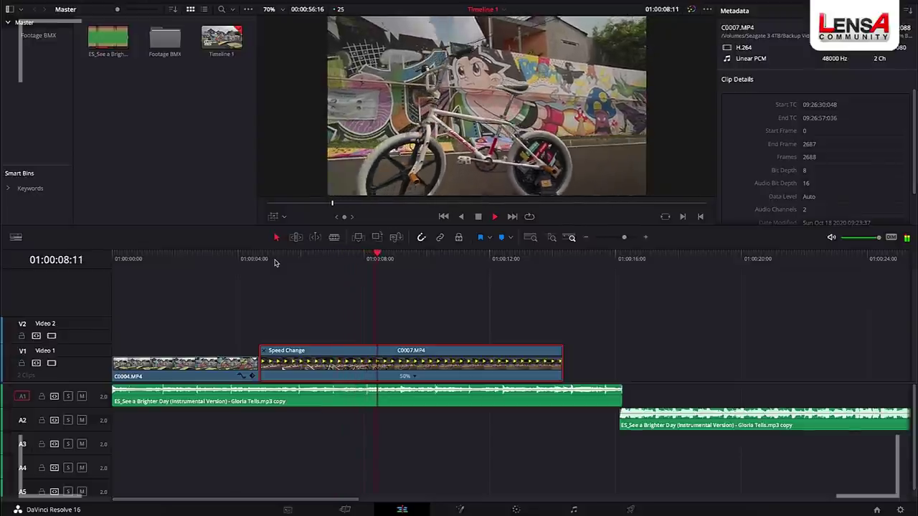
key(space)
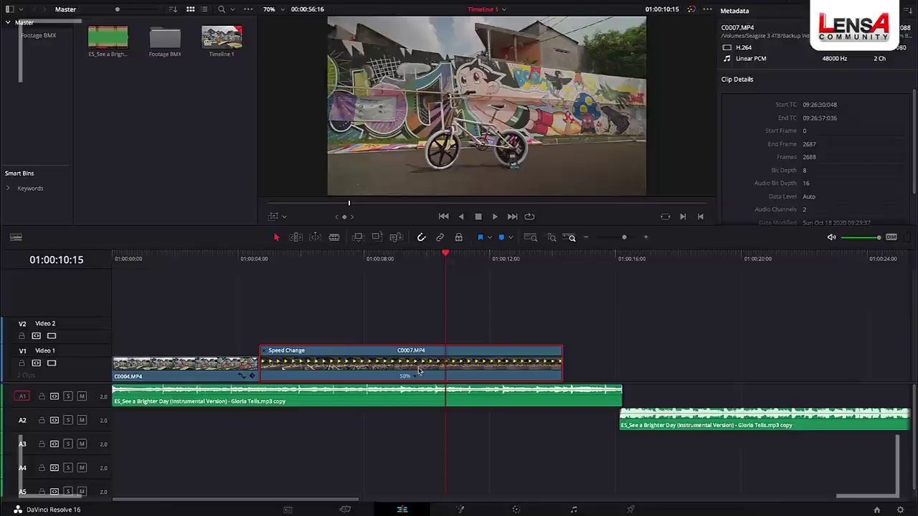
- Add speed points to C0007.MP4 at 01:00:07:05 and 01:00:09:22
drag(260, 258, 342, 252)
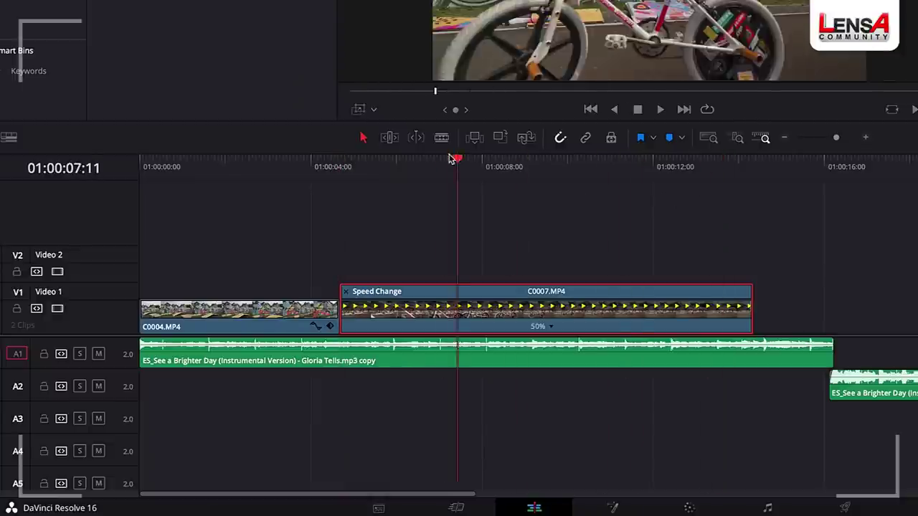
drag(449, 157, 447, 180)
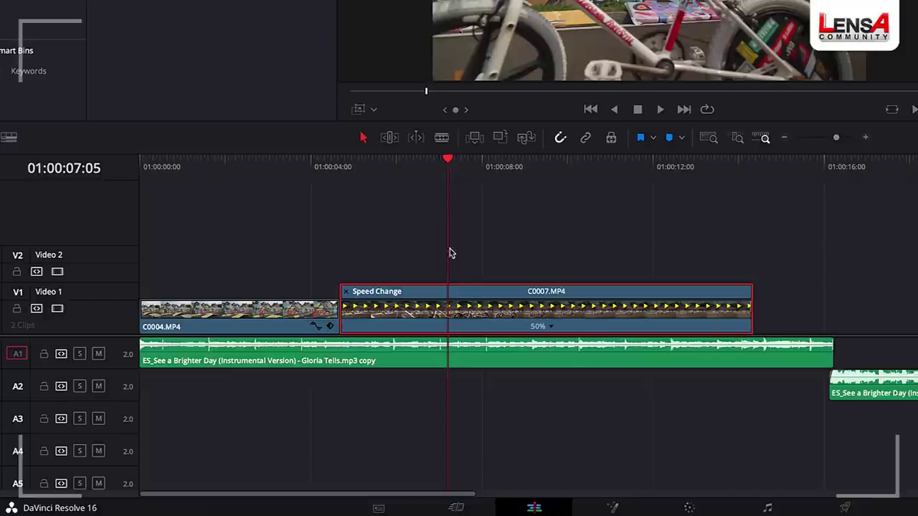
click(552, 328)
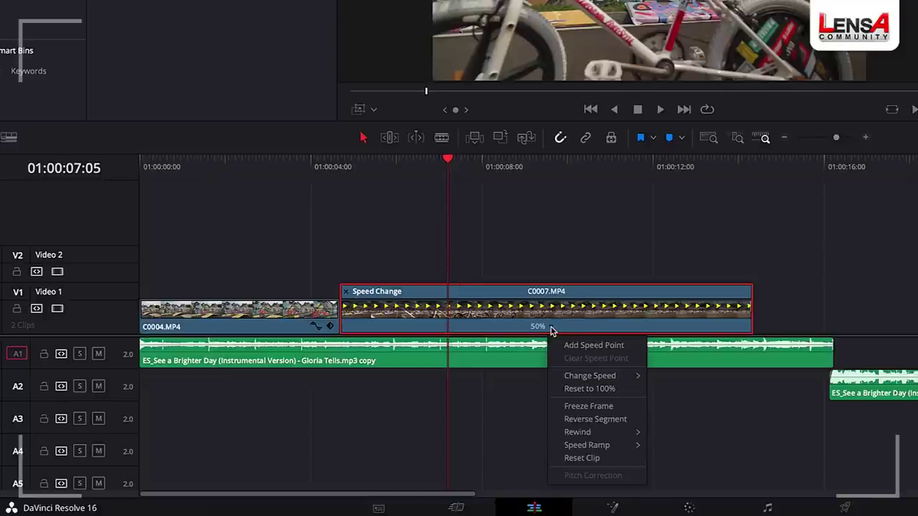
click(585, 346)
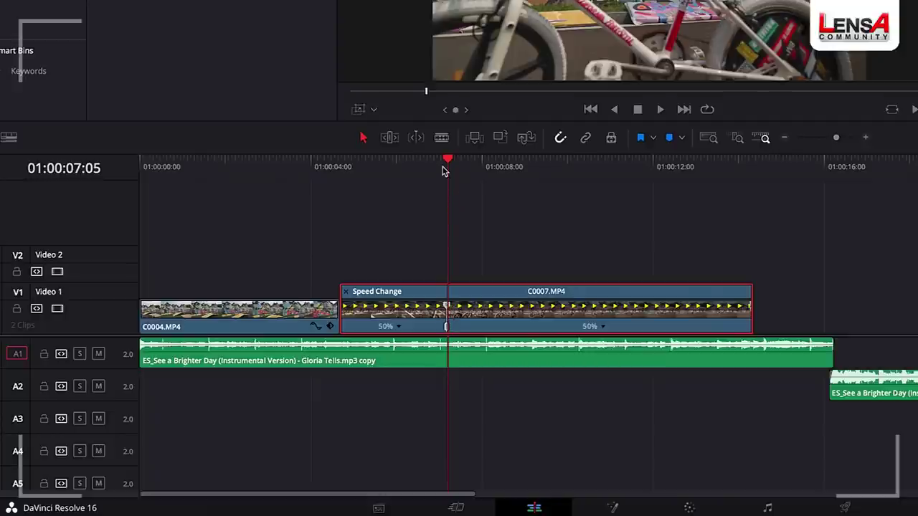
drag(447, 163, 563, 181)
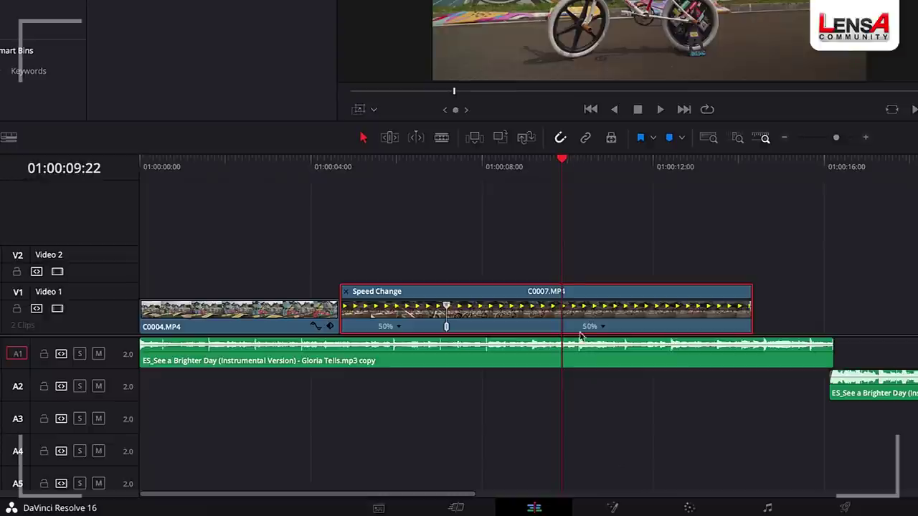
click(603, 327)
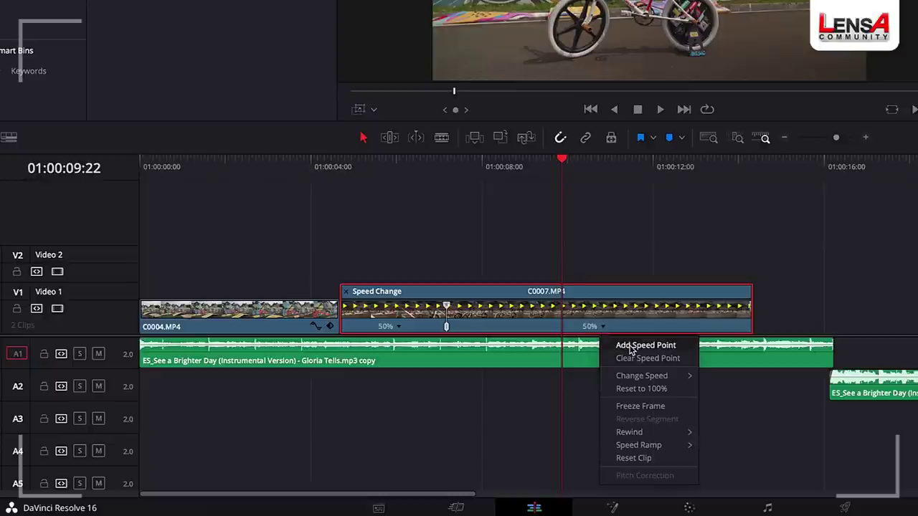
click(630, 347)
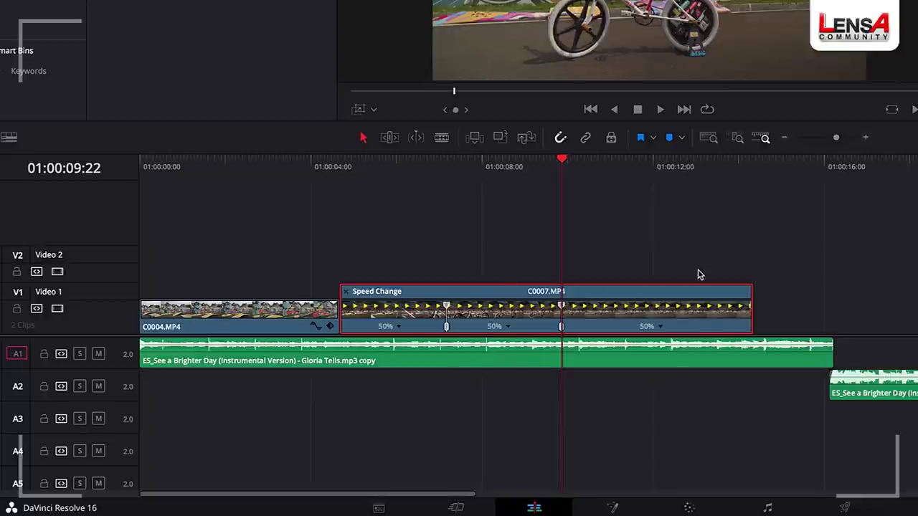
- Set the first and last speed segments of C0007.MP4 to 400% and return the playhead to the clip's start
click(399, 328)
mouse_move(440, 384)
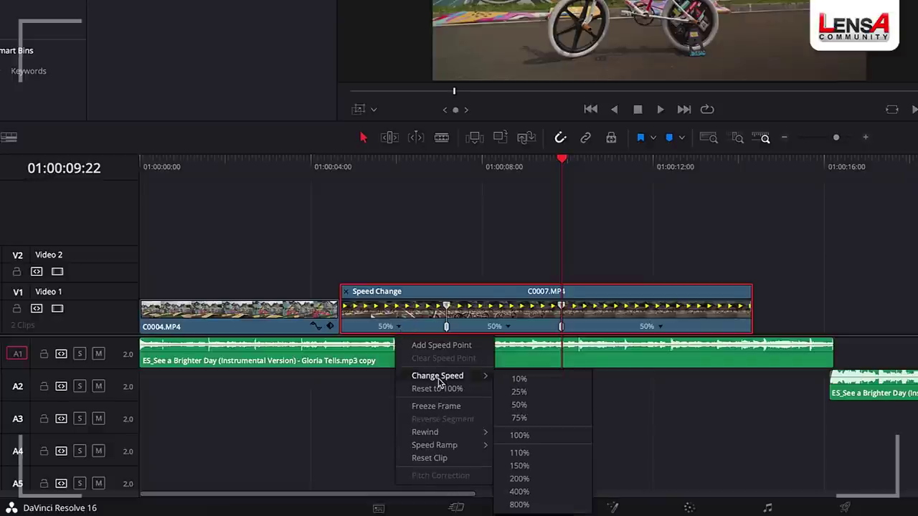
click(519, 492)
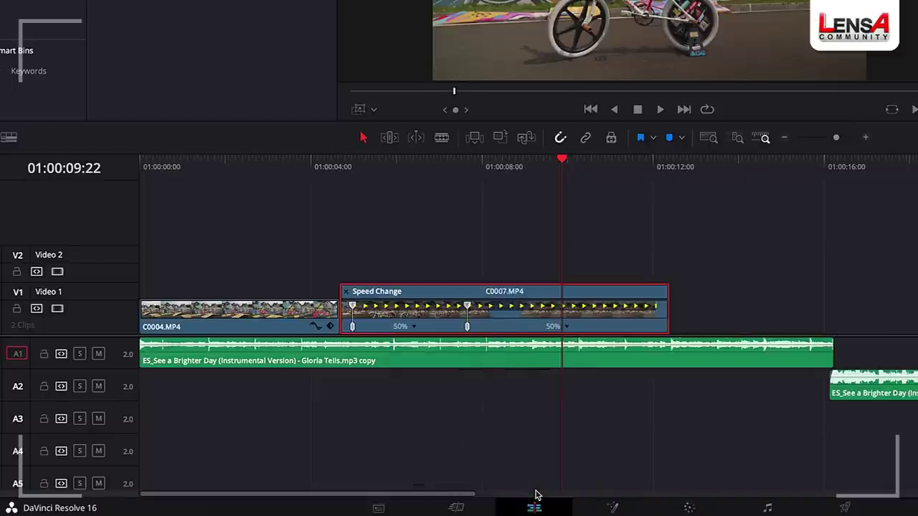
click(567, 327)
mouse_move(611, 379)
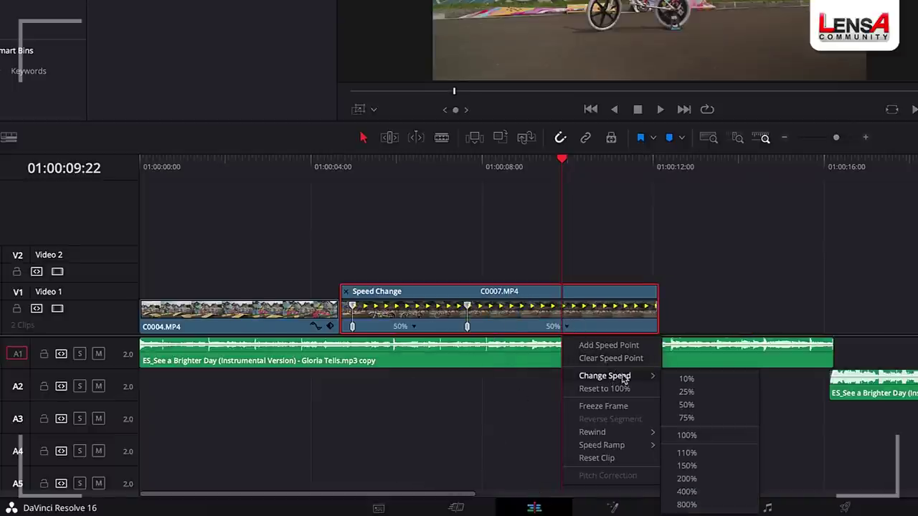
click(702, 491)
click(337, 165)
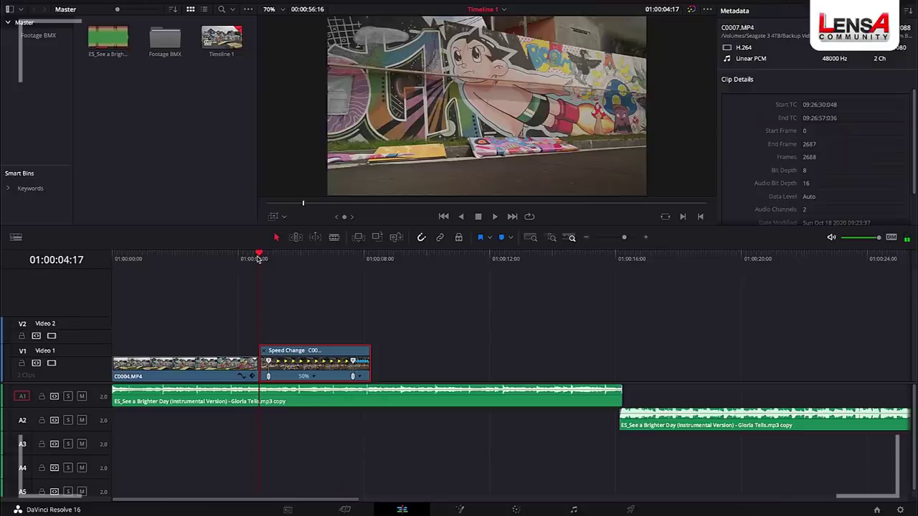
- Play the speed-ramped C0007.MP4 from its start to its end and return the playhead to the middle of the clip
key(space)
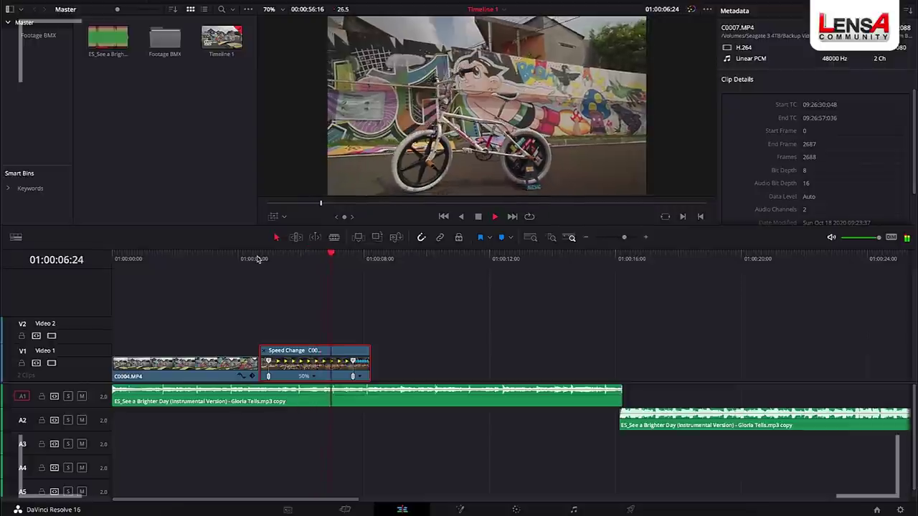
key(space)
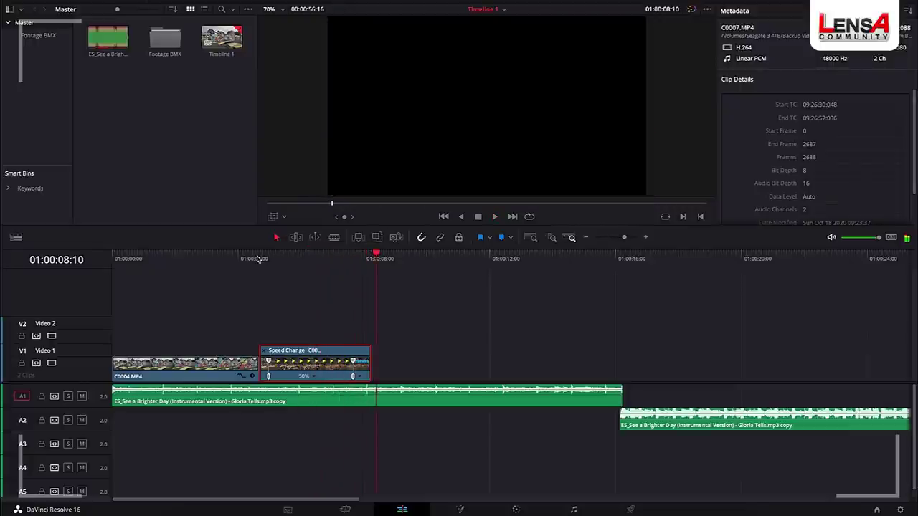
click(300, 256)
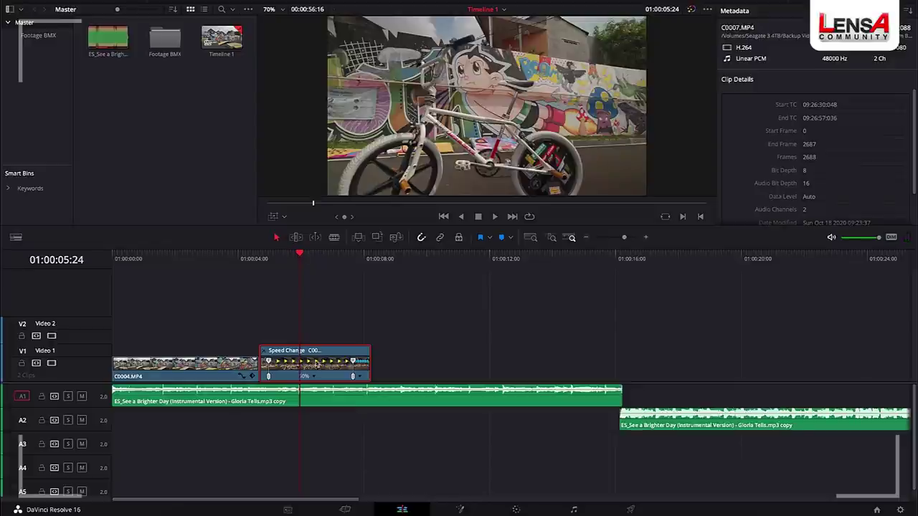
- Select C0004.MP4 and play it from near its start
click(182, 257)
click(200, 364)
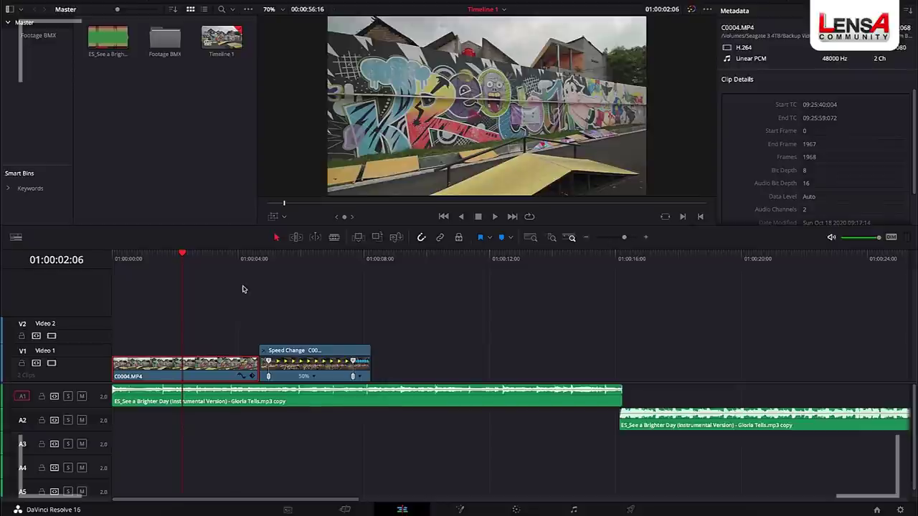
click(134, 258)
key(space)
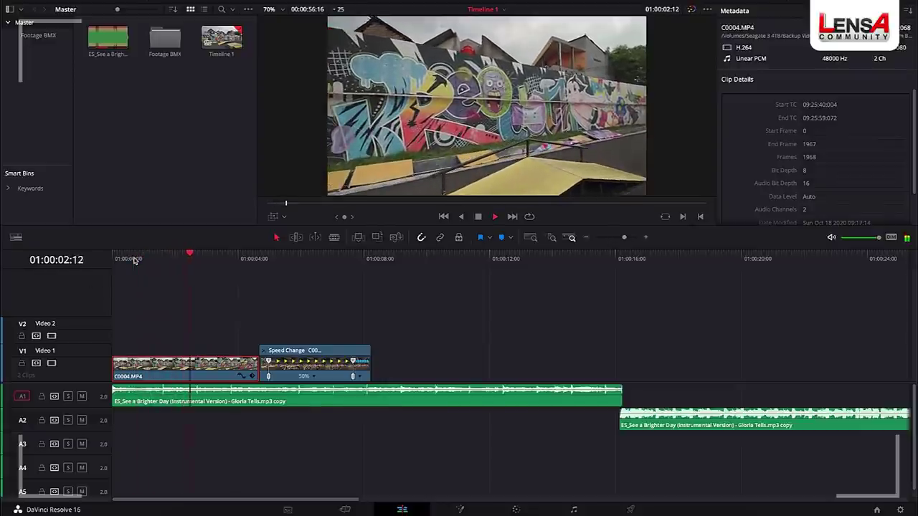
key(space)
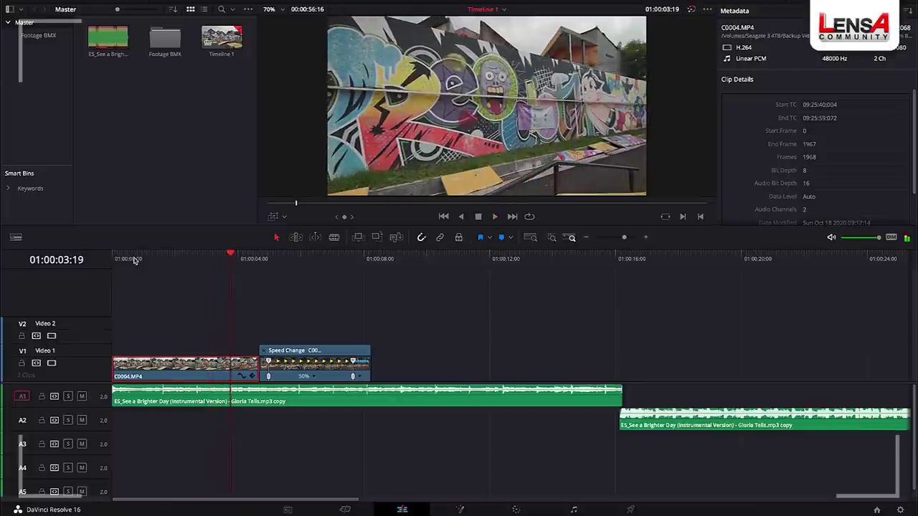
- Check the opening of C0007.MP4 around 01:00:05:00, and replay C0004.MP4 to compare the camera movement
click(278, 258)
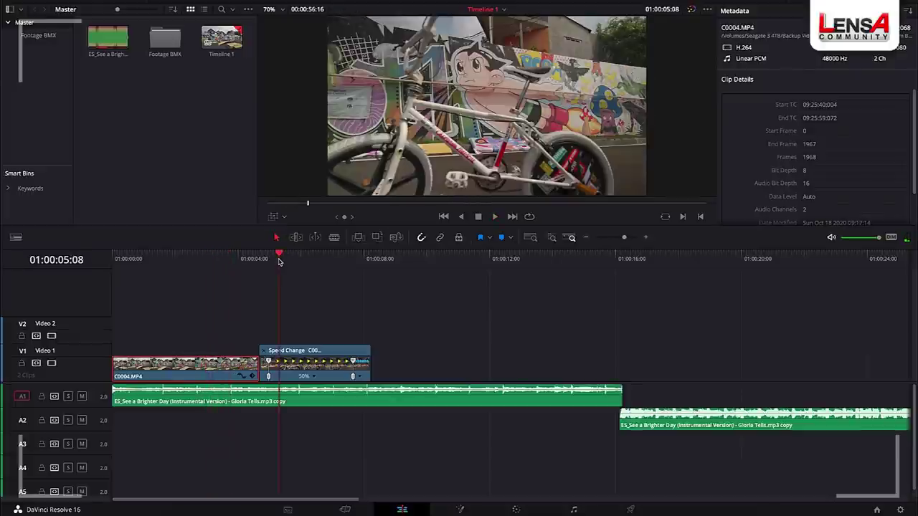
key(space)
click(279, 260)
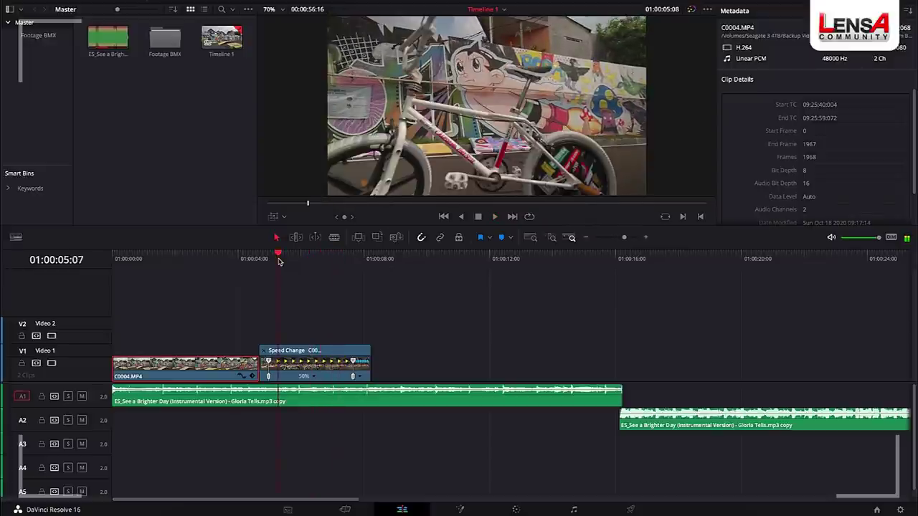
click(268, 259)
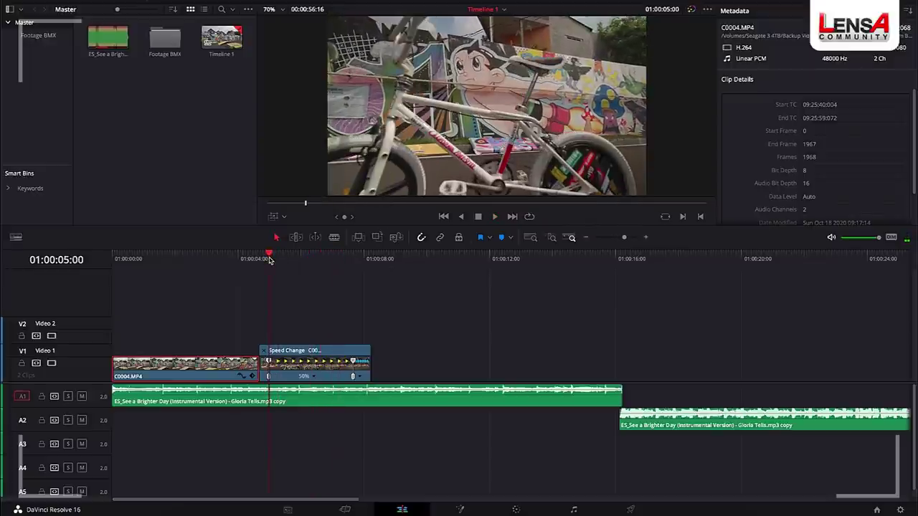
click(139, 259)
key(space)
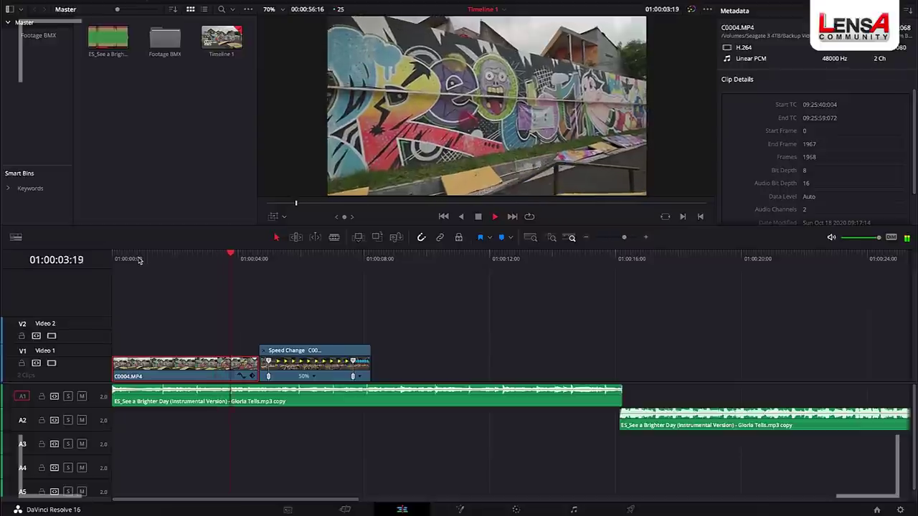
key(space)
- Reverse C0004.MP4 at -100% speed with Change Clip Speed and play the reversed clip from the start of the timeline
click(159, 258)
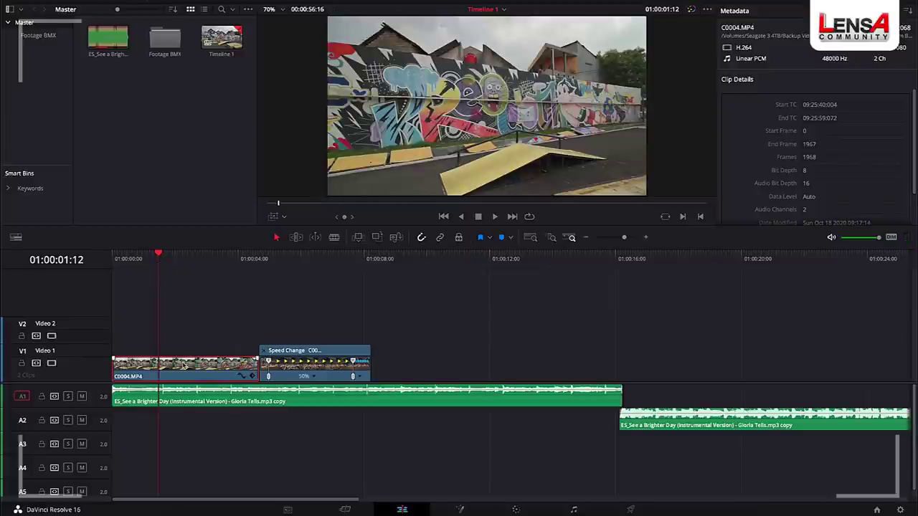
right_click(183, 365)
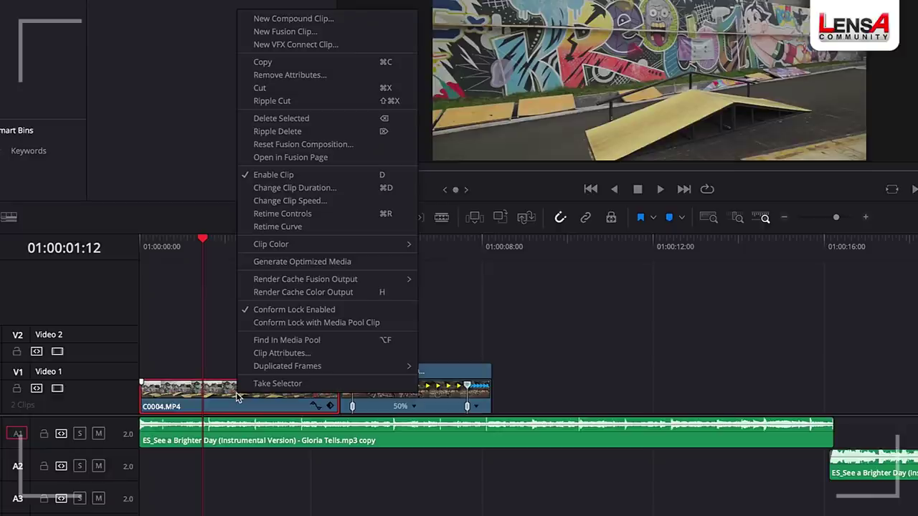
click(294, 201)
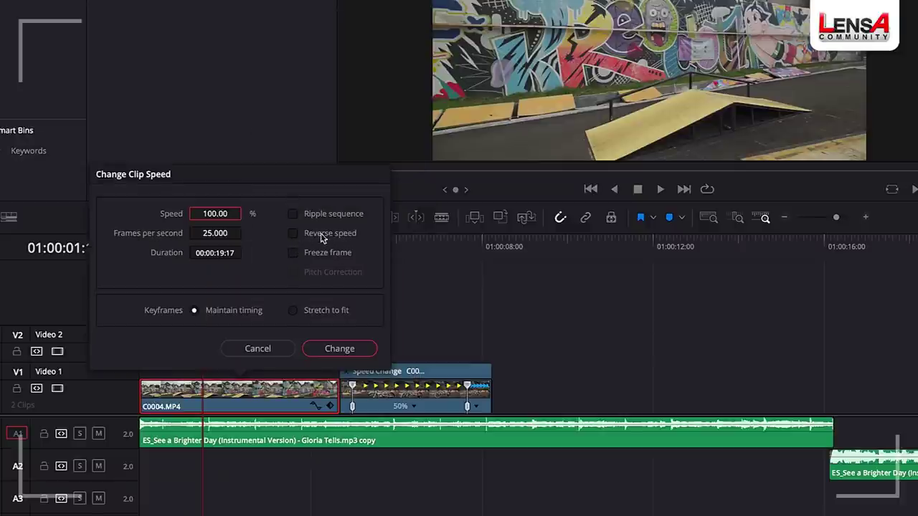
click(294, 237)
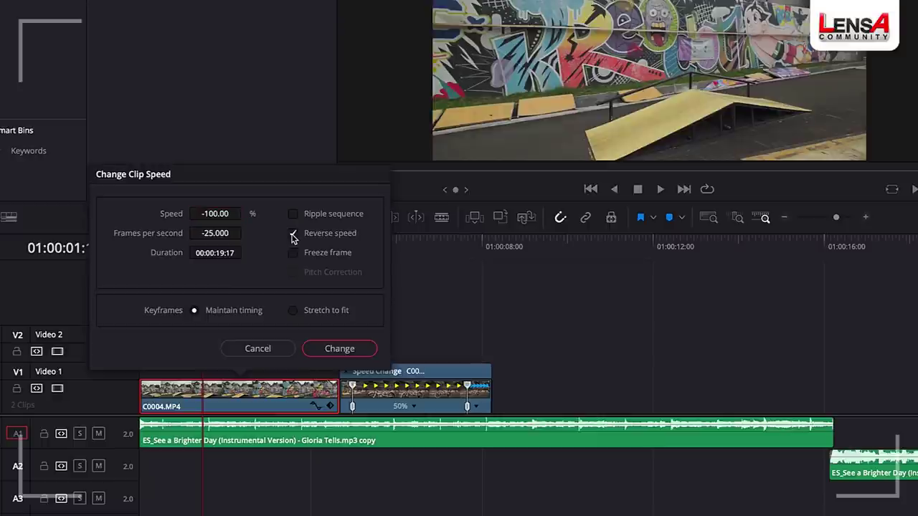
click(333, 353)
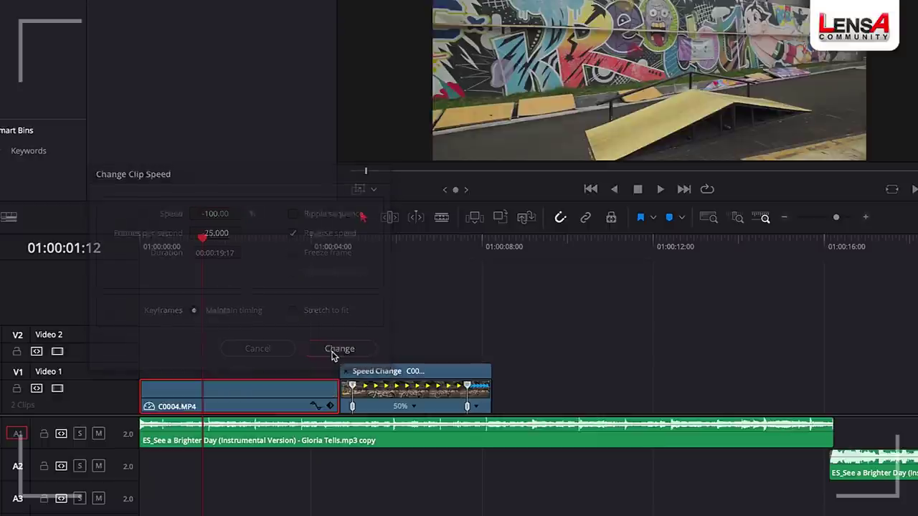
click(144, 247)
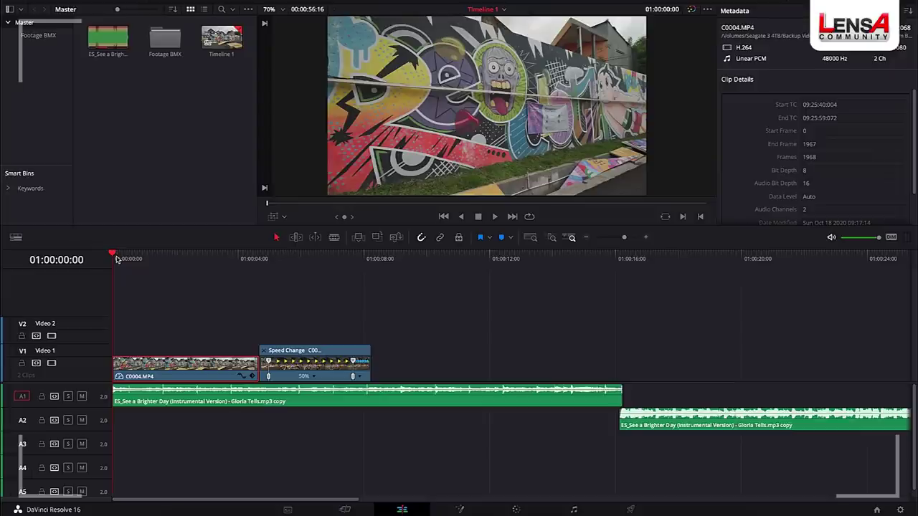
key(space)
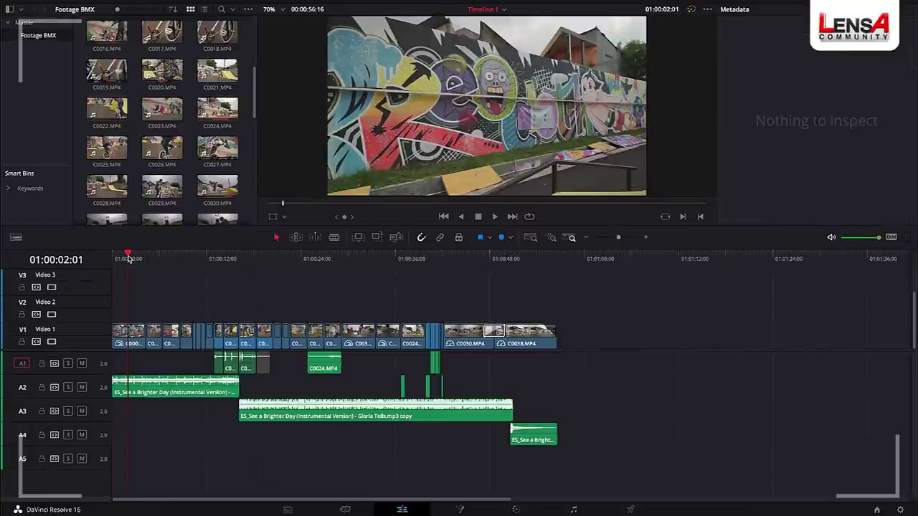
- Show the retime controls on C0004.MP4 and C0007.MP4 in the full edit timeline
scroll(129, 258, up, 3)
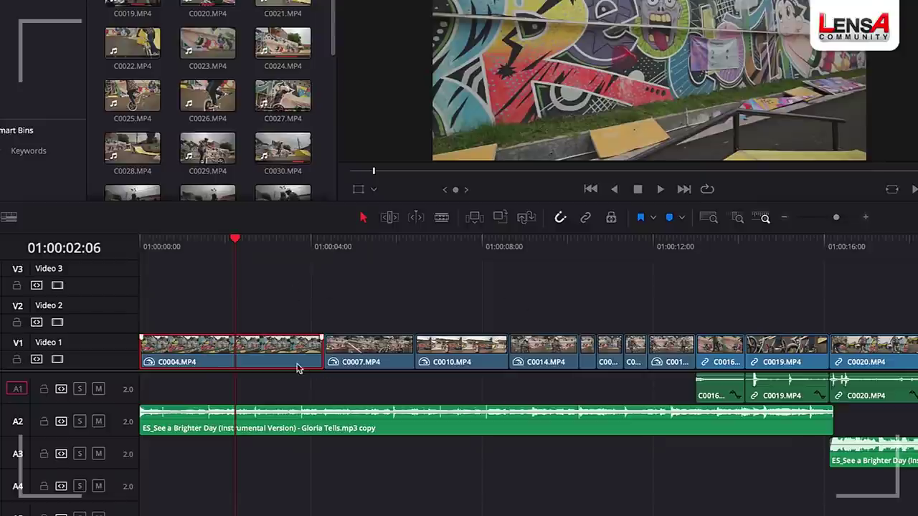
key(ctrl+r)
click(351, 358)
key(ctrl+r)
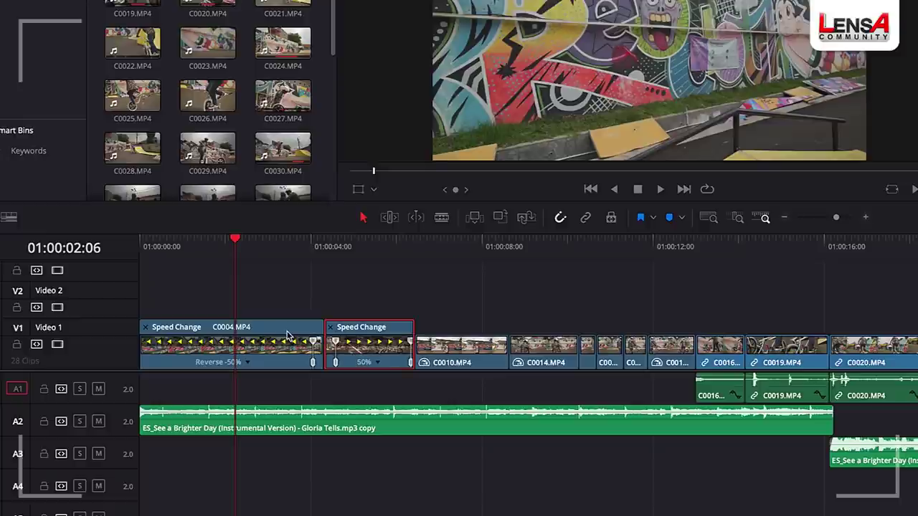
- Examine the speed segments on both sides of the cut between C0004.MP4 and C0007.MP4
key(ctrl+equal)
key(ctrl+equal)
scroll(286, 336, right, 5)
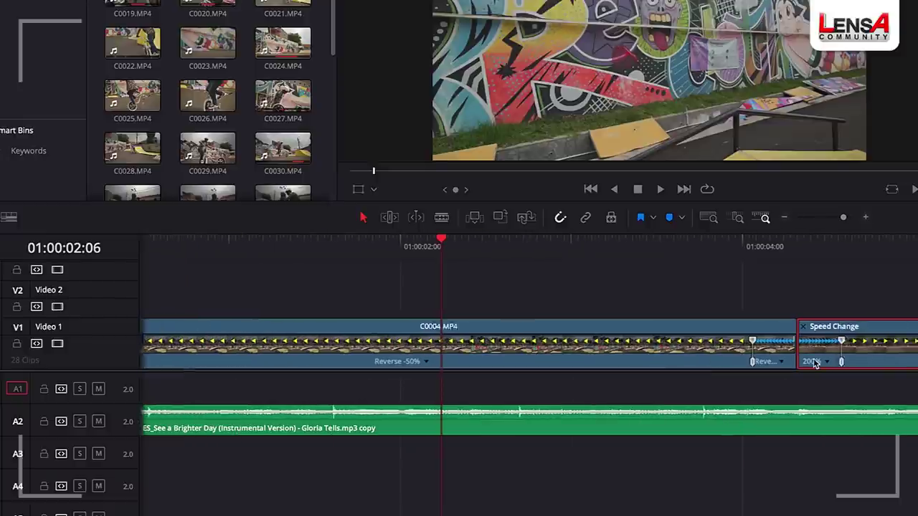
click(450, 353)
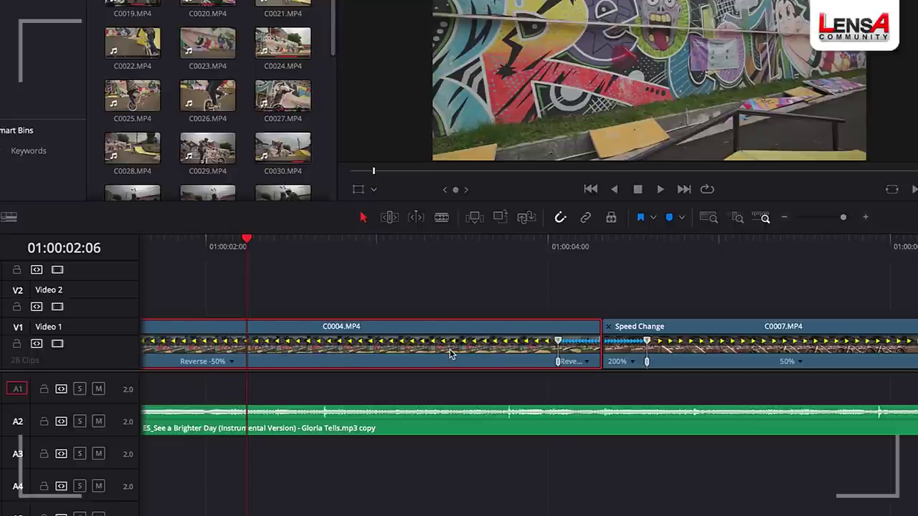
click(718, 245)
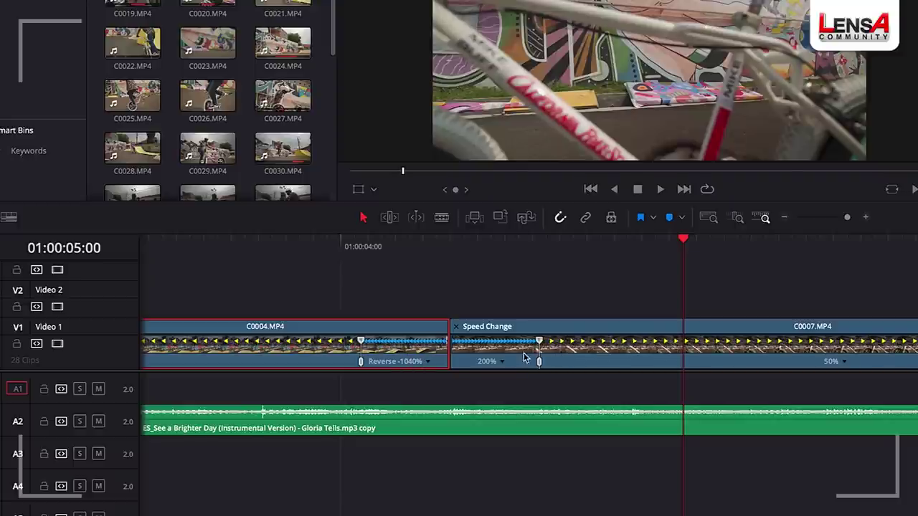
click(560, 355)
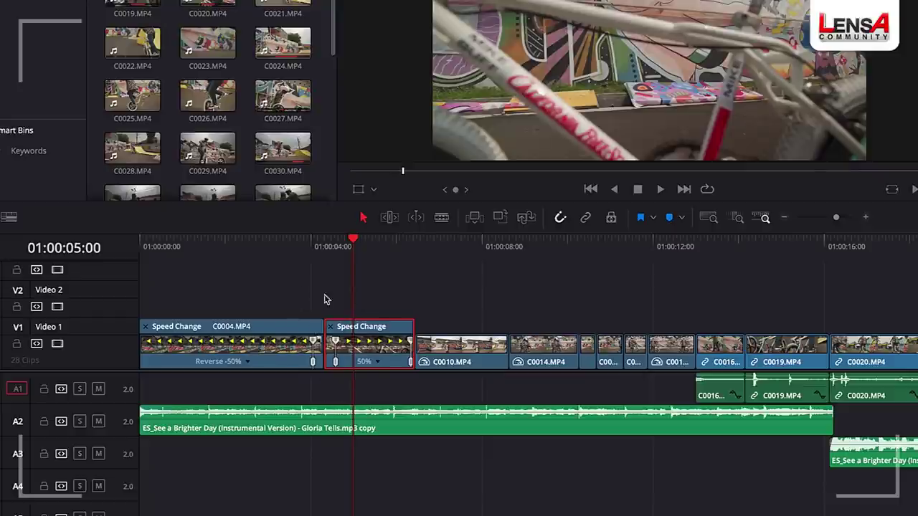
- Play the speed-ramped transition from C0004.MP4 into C0007.MP4, starting at 01:00:03:12
click(296, 346)
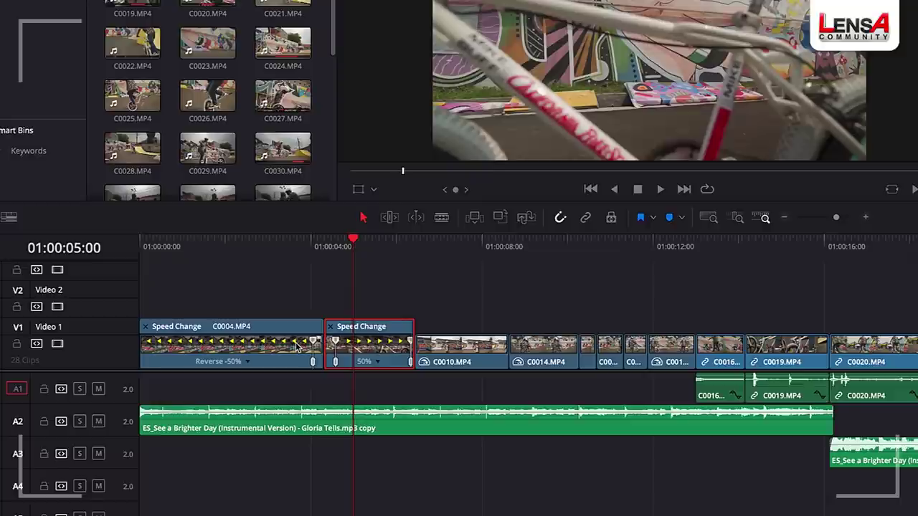
click(287, 247)
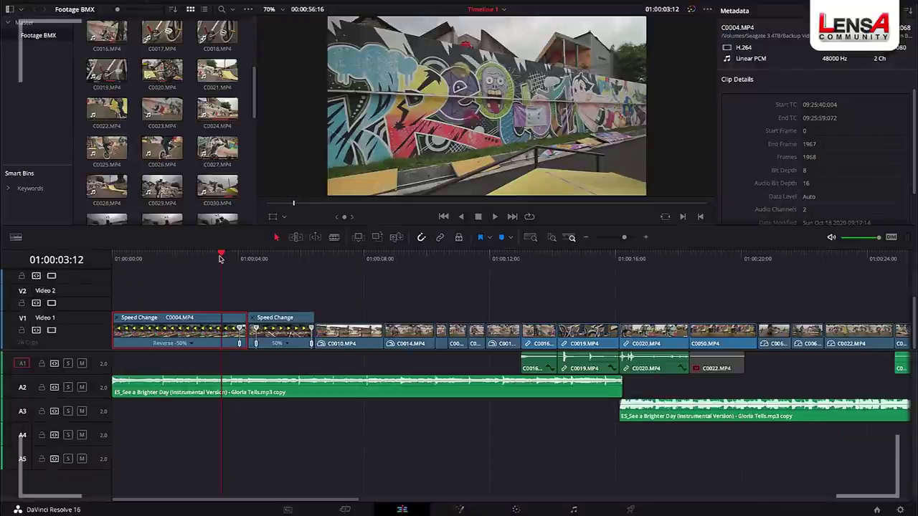
key(space)
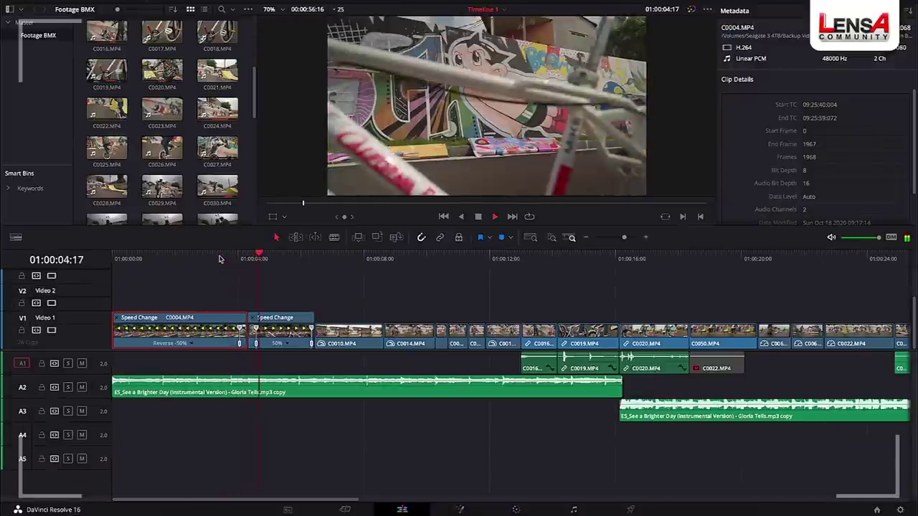
key(space)
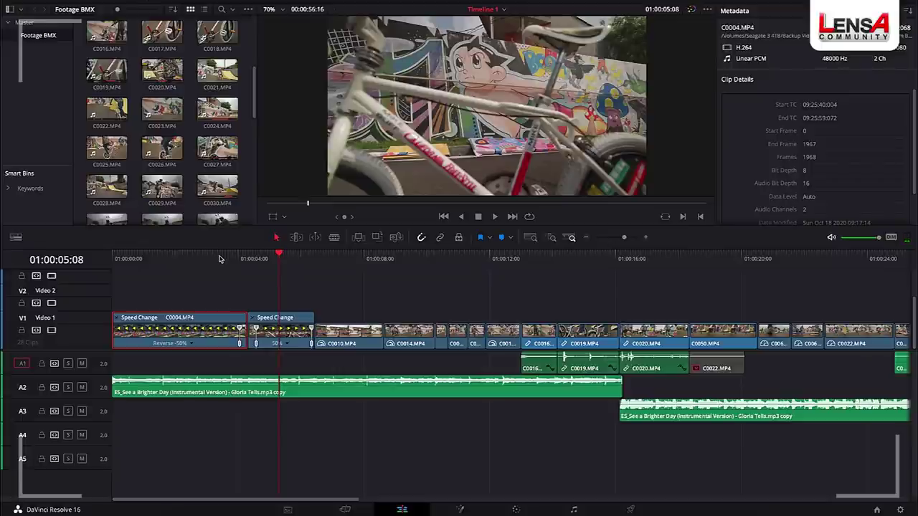
- Show the retime curve of C0004.MP4, compare linear with smooth at its last speed point, and keep it smooth with a slightly longer handle
right_click(210, 322)
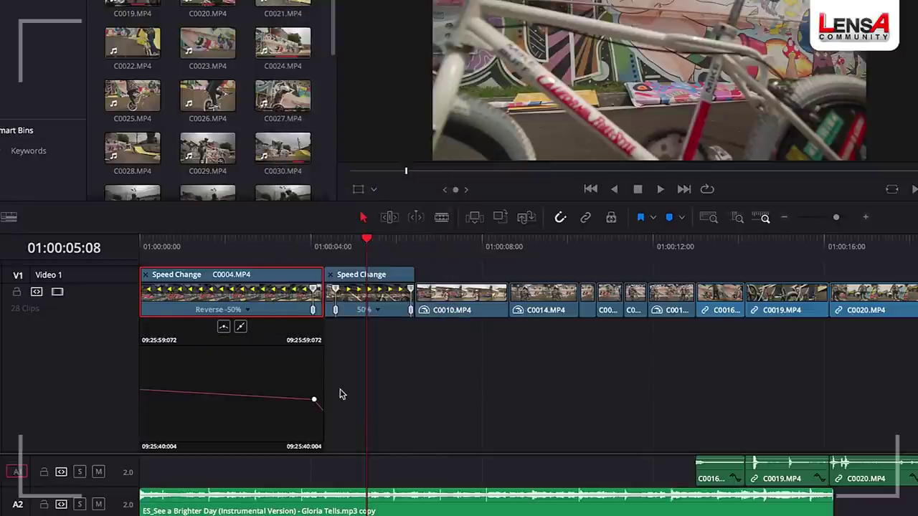
click(314, 399)
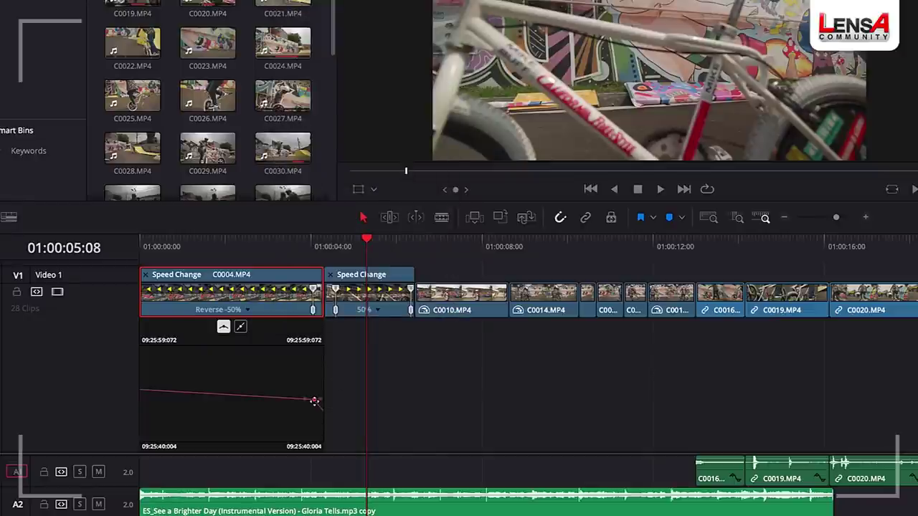
click(240, 327)
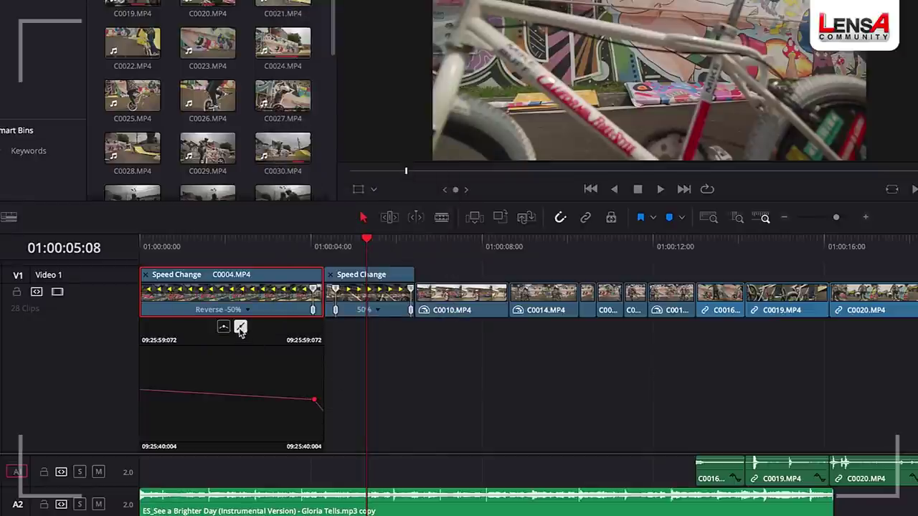
mouse_move(313, 403)
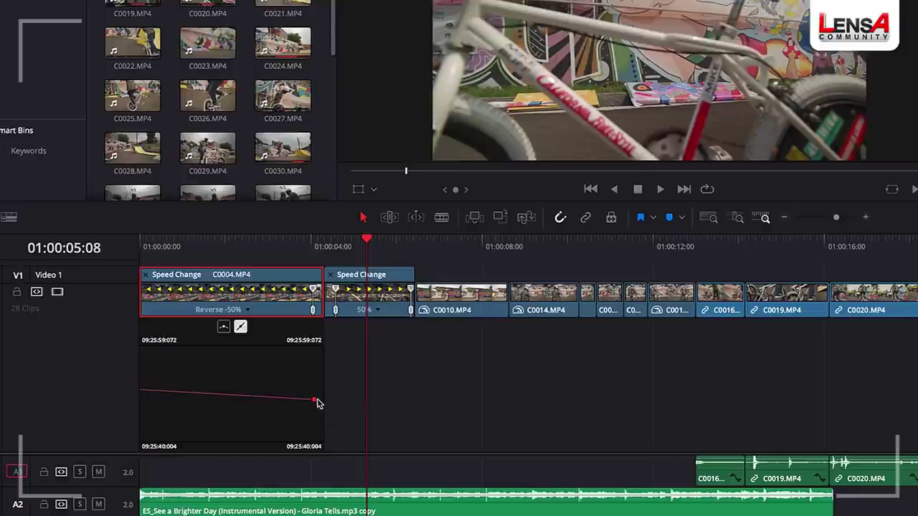
click(224, 327)
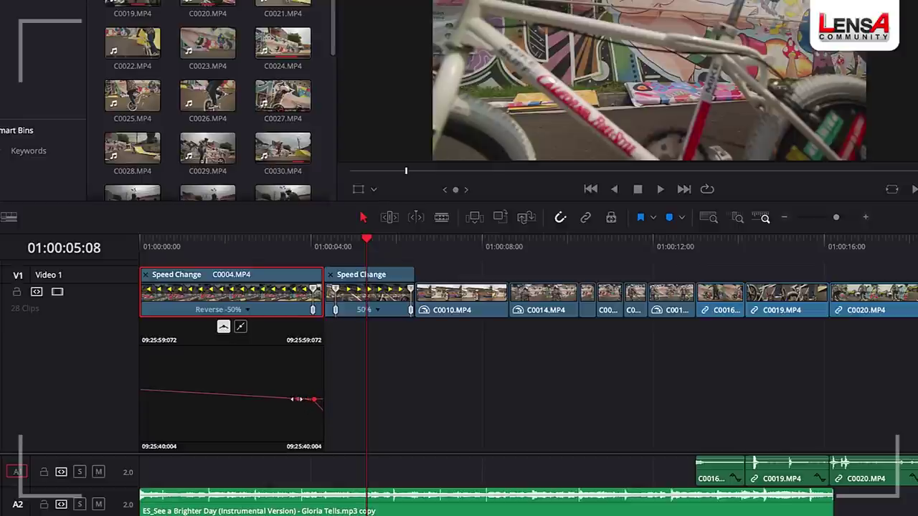
drag(294, 399, 291, 400)
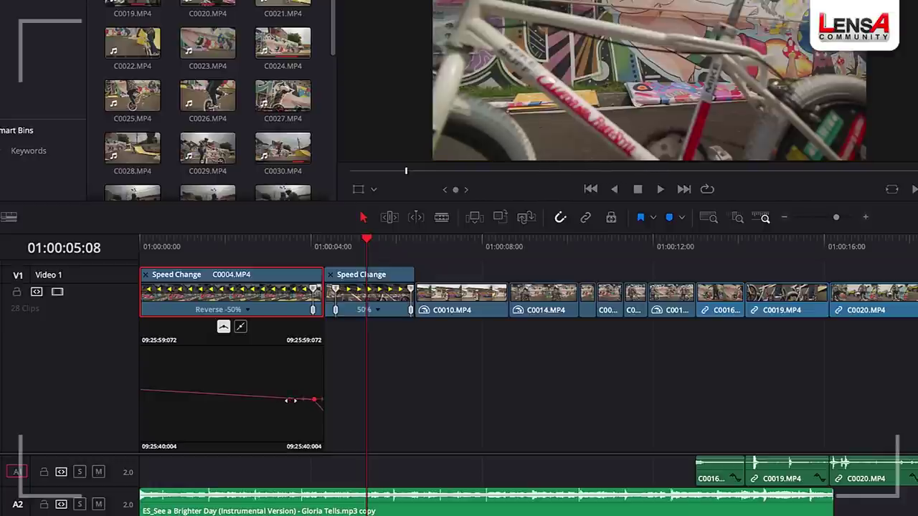
click(285, 296)
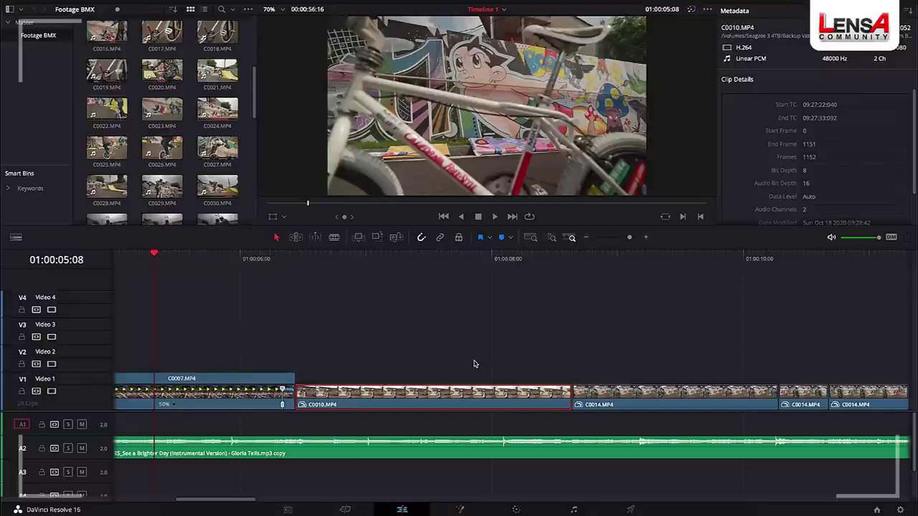
- Play the cut from C0010.MP4 into the first C0014.MP4 segment, starting shortly before the end of C0010.MP4
scroll(473, 363, right, 5)
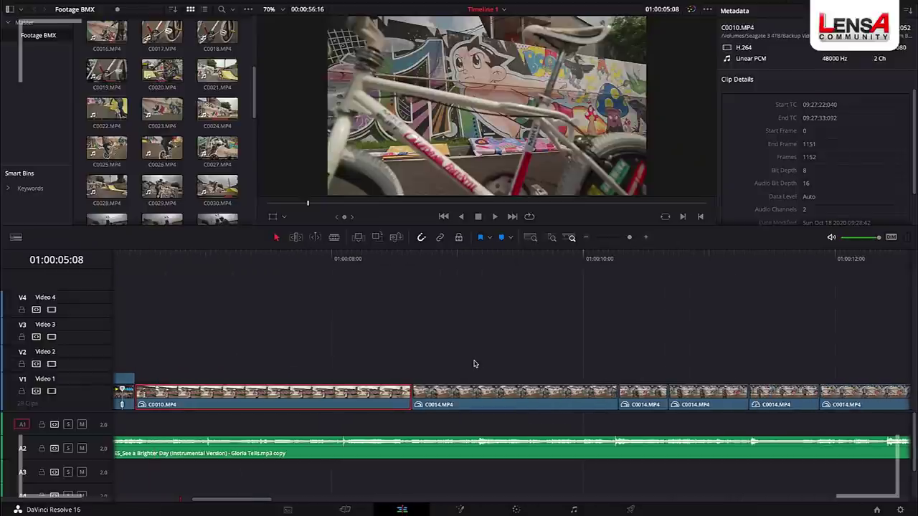
click(380, 256)
key(super+minus)
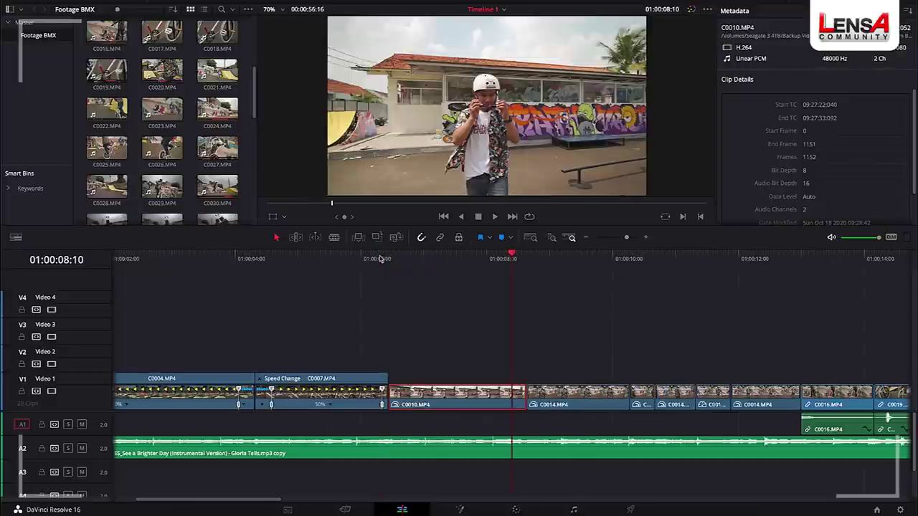
click(488, 258)
scroll(491, 334, right, 2)
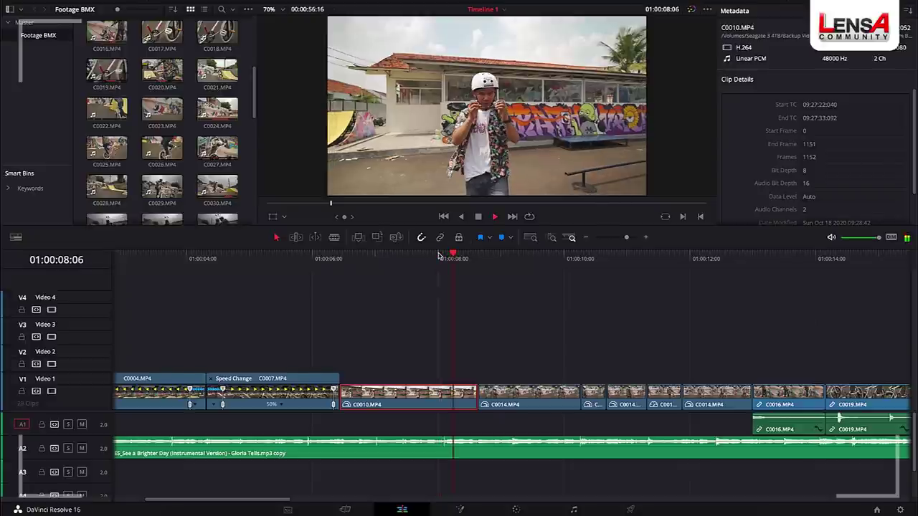
click(439, 255)
key(space)
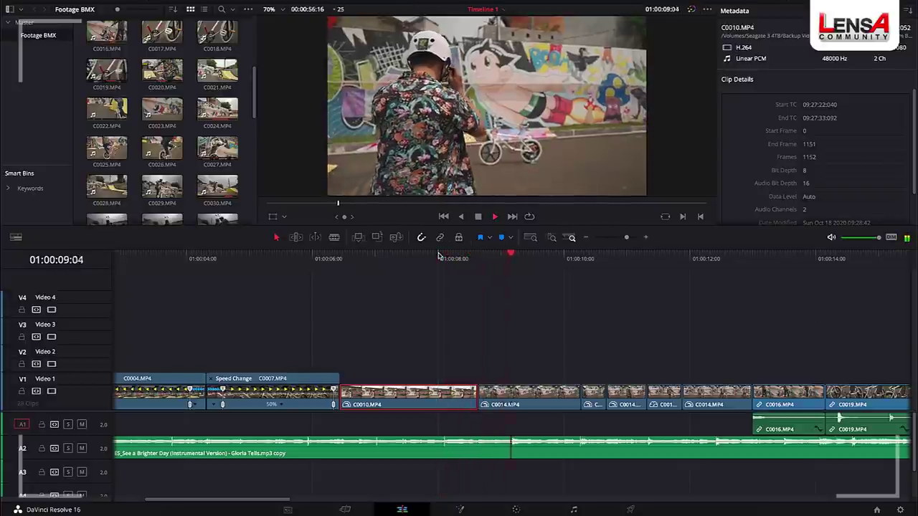
- Select the first C0014.MP4 segment and play the sequence from its start at 01:00:08:16
click(489, 260)
click(506, 392)
click(477, 260)
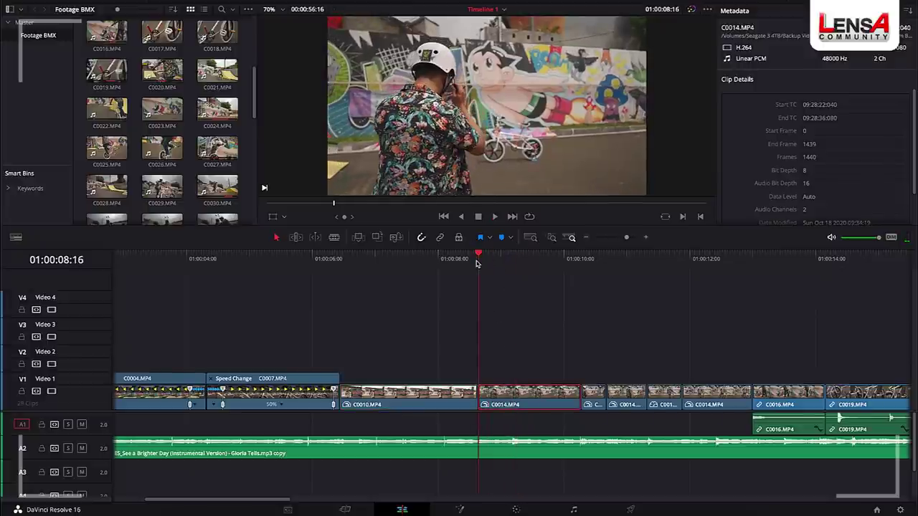
key(space)
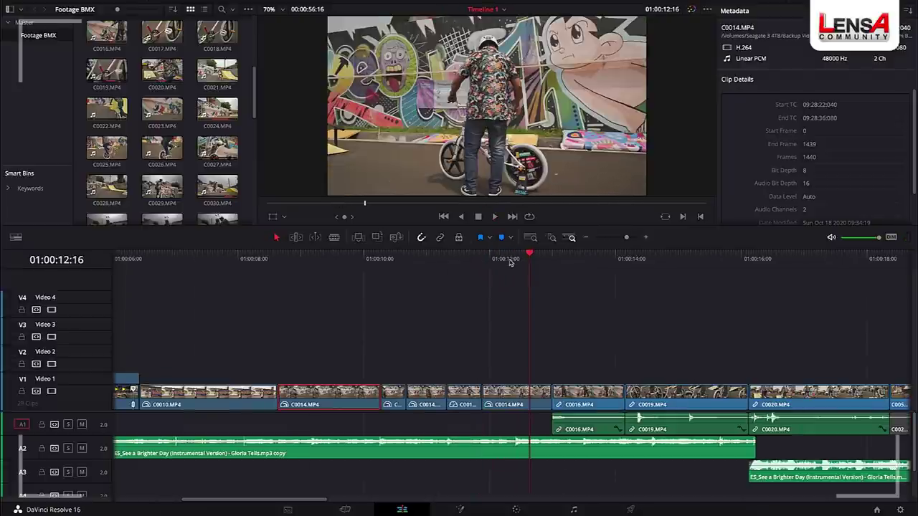
- Play the cut from the last C0014.MP4 segment into C0016.MP4, starting at 01:00:12:08 and replaying it once
click(510, 260)
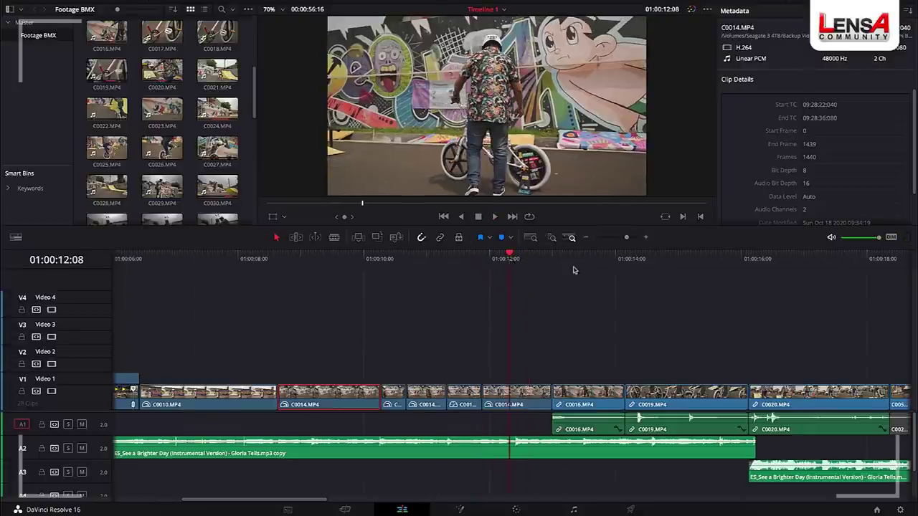
key(space)
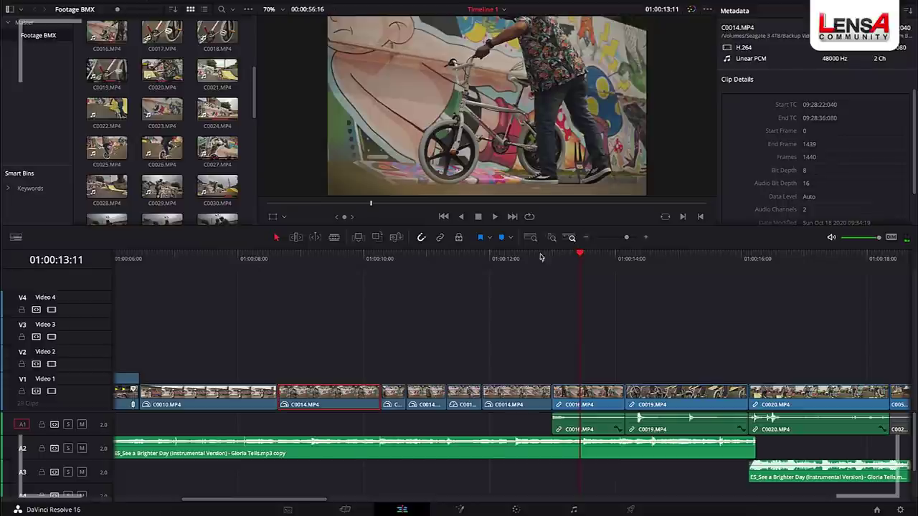
click(530, 258)
key(space)
click(528, 268)
click(528, 268)
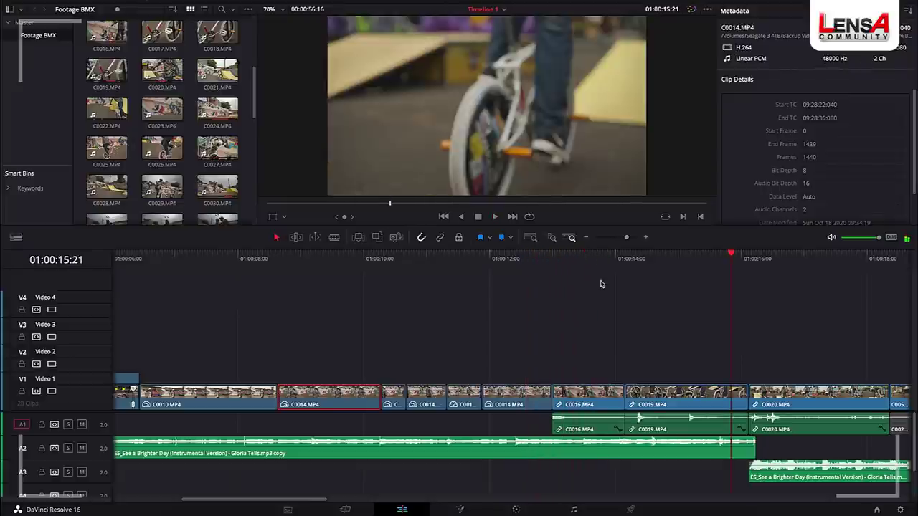
- Play the consecutive C0014.MP4 segments twice, starting from about 01:00:09:14 in the first segment
scroll(601, 284, left, 8)
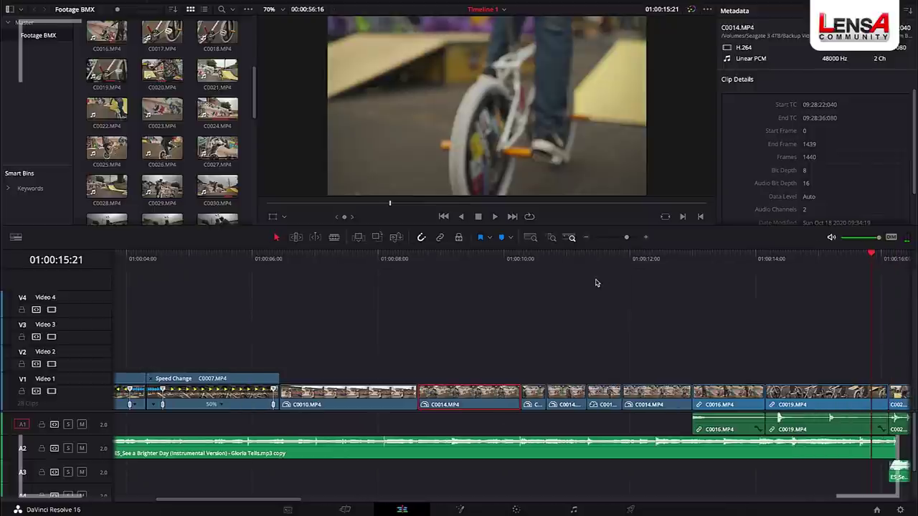
click(476, 258)
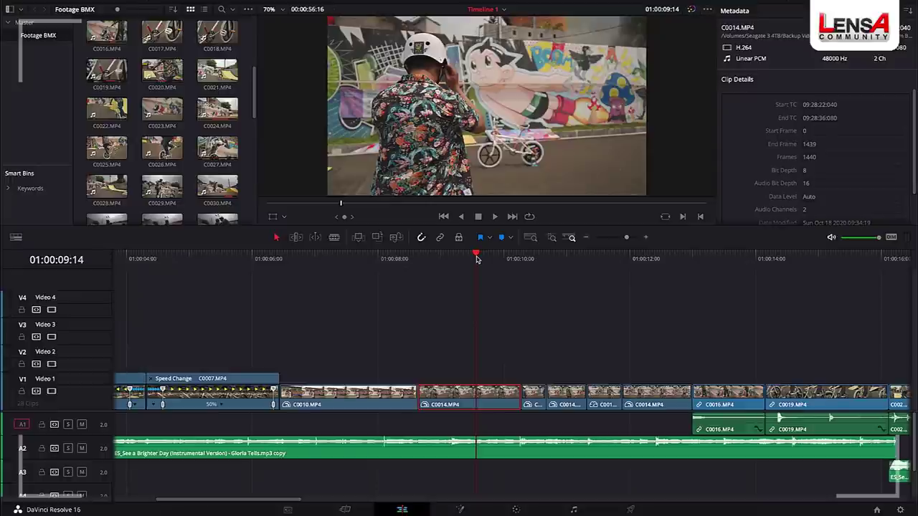
key(space)
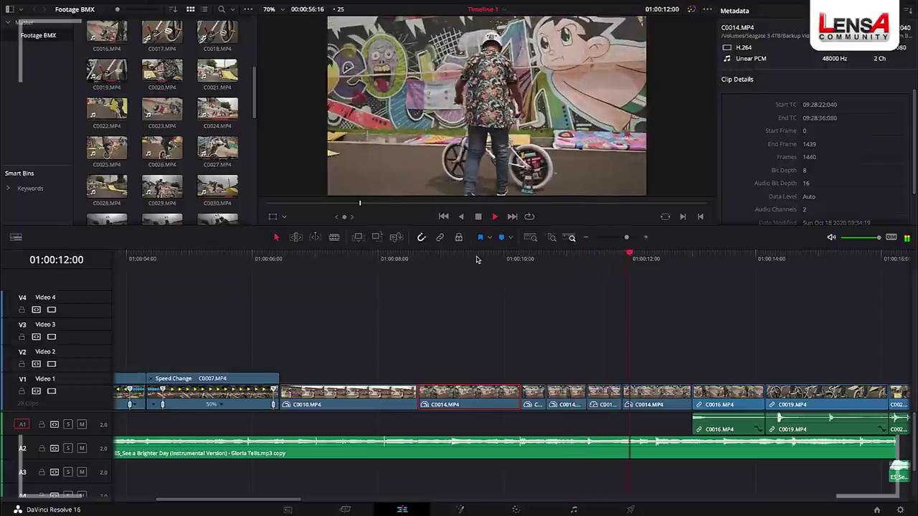
key(space)
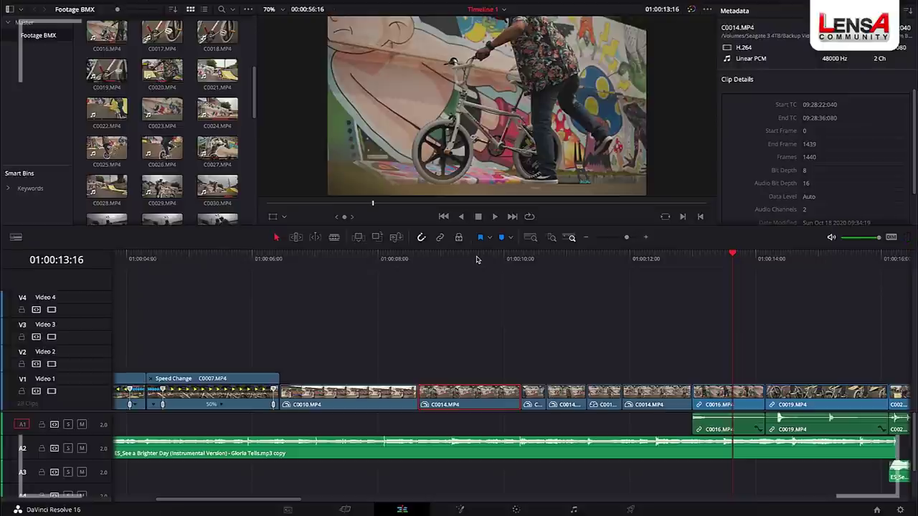
click(473, 258)
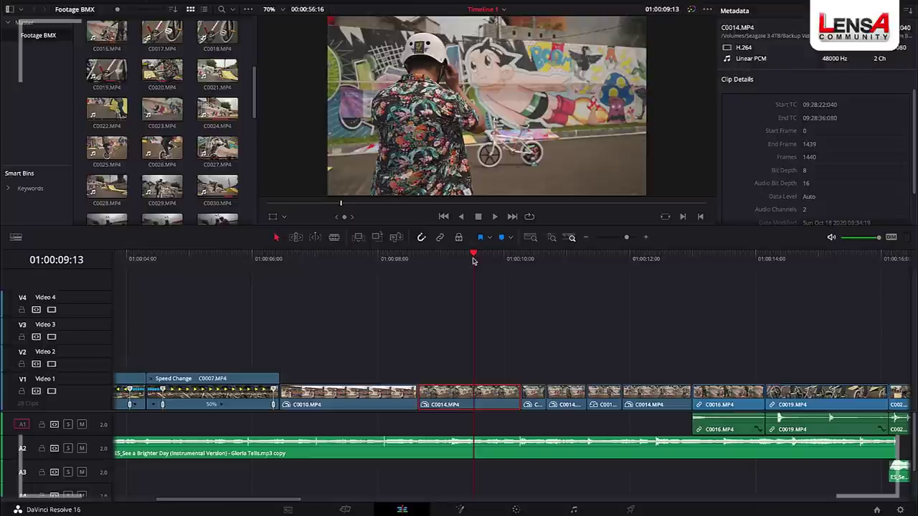
key(space)
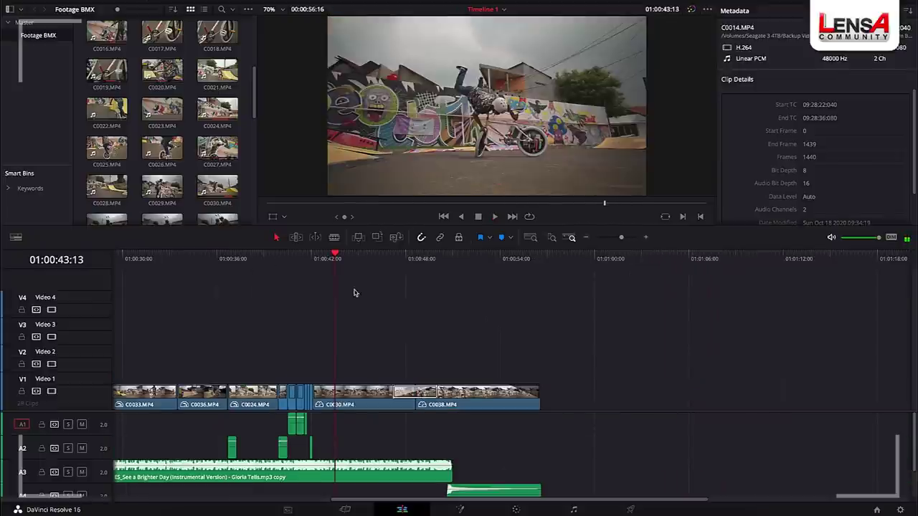
- Select the Cross Dissolve between C0030.MP4 and C0038.MP4 near the end of the timeline
scroll(410, 357, right, 2)
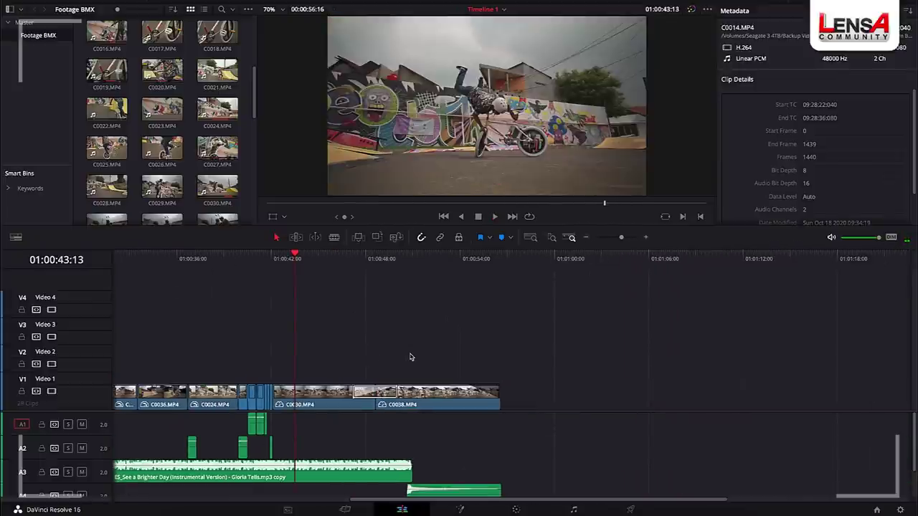
scroll(410, 357, up, 4)
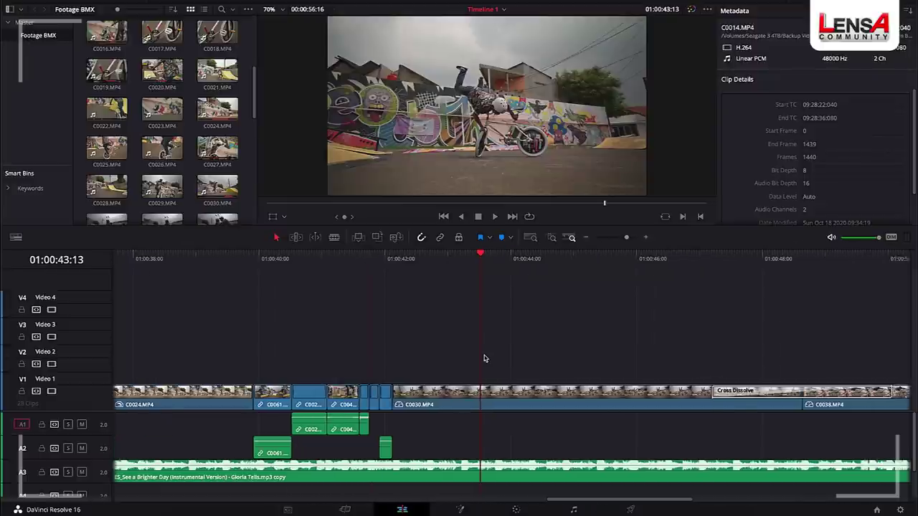
scroll(484, 358, right, 5)
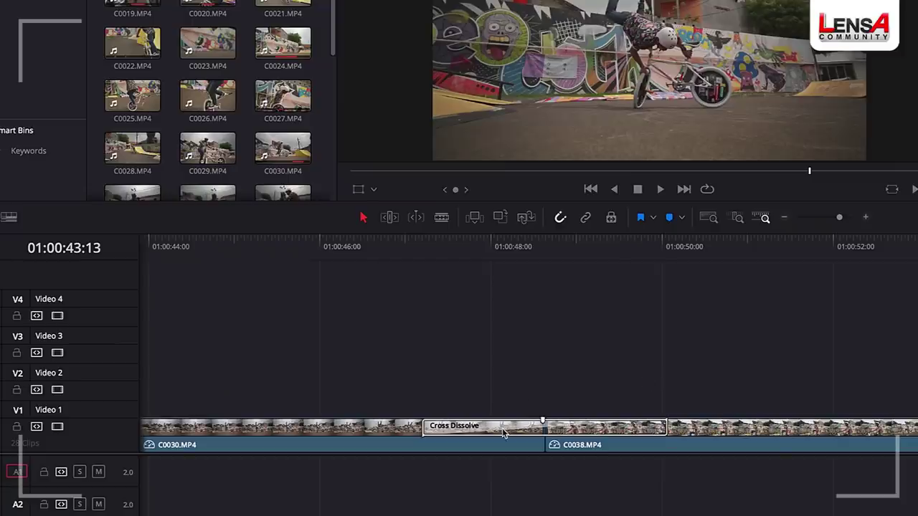
click(495, 427)
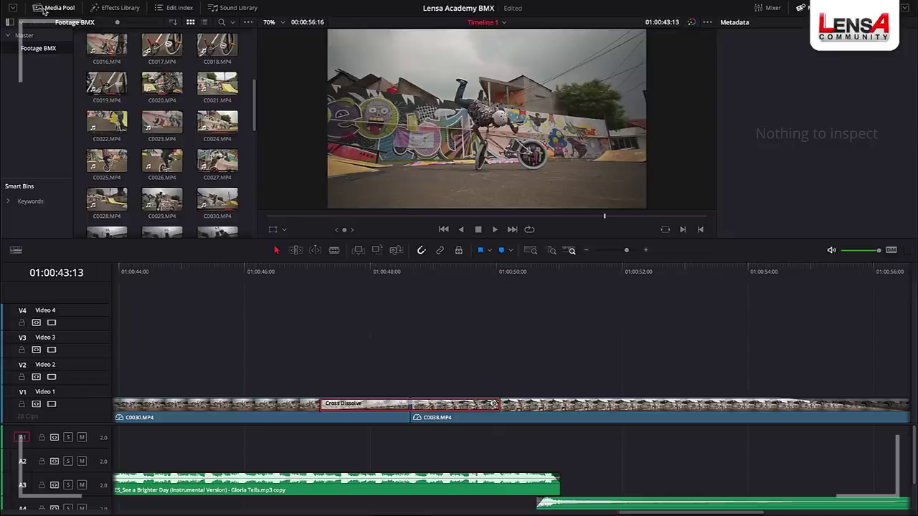
- Browse the available video transitions and apply Cross Dissolve to the cut between C0030.MP4 and C0038.MP4
click(116, 10)
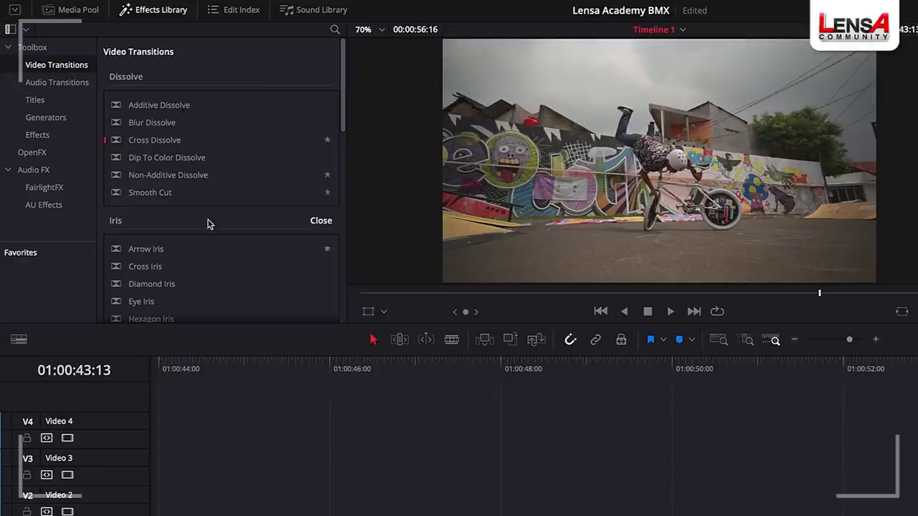
scroll(207, 224, down, 10)
scroll(207, 224, up, 10)
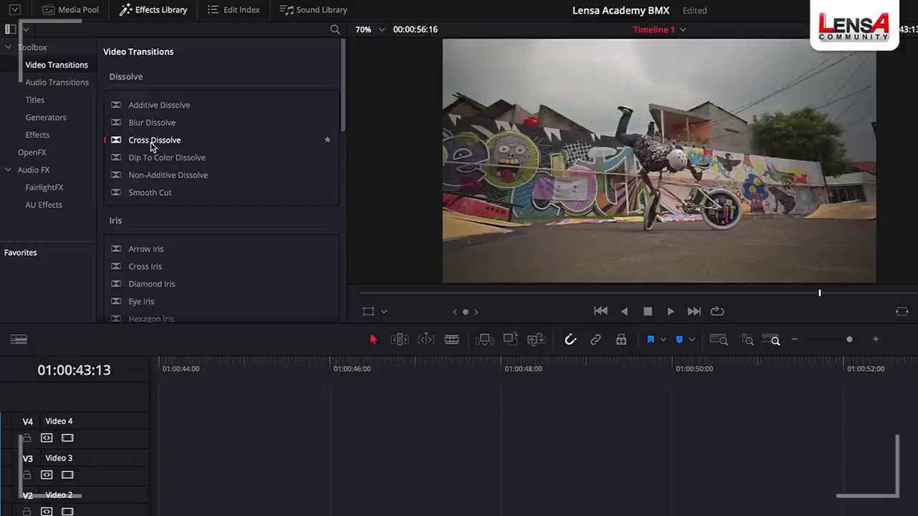
drag(165, 148, 401, 407)
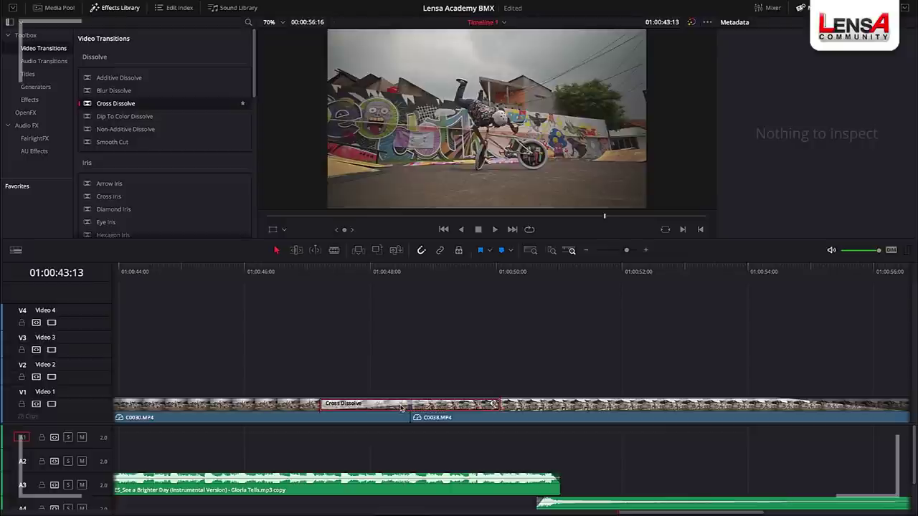
- Play the Cross Dissolve from C0030.MP4 into C0038.MP4, starting just before the transition
click(308, 275)
key(space)
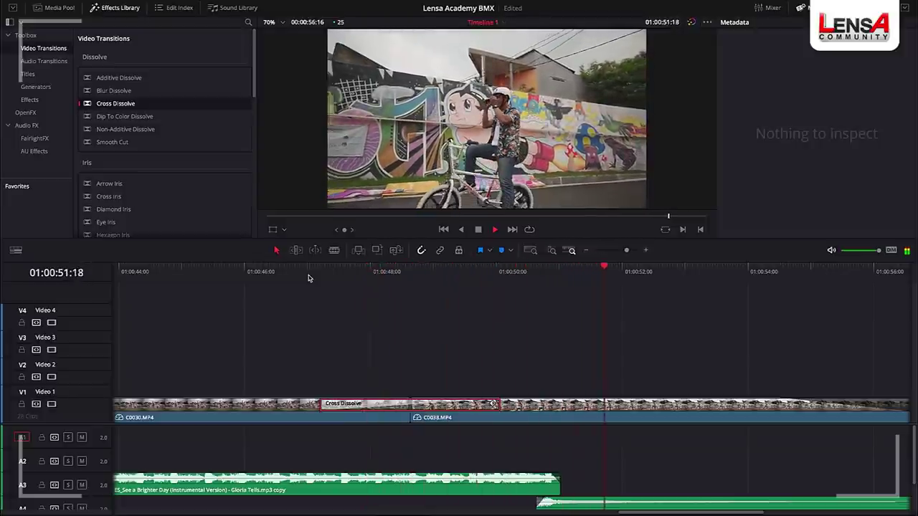
key(space)
- Play the fade-out at the end of C0038.MP4, then return the playhead to 01:00:53:13
scroll(421, 296, right, 5)
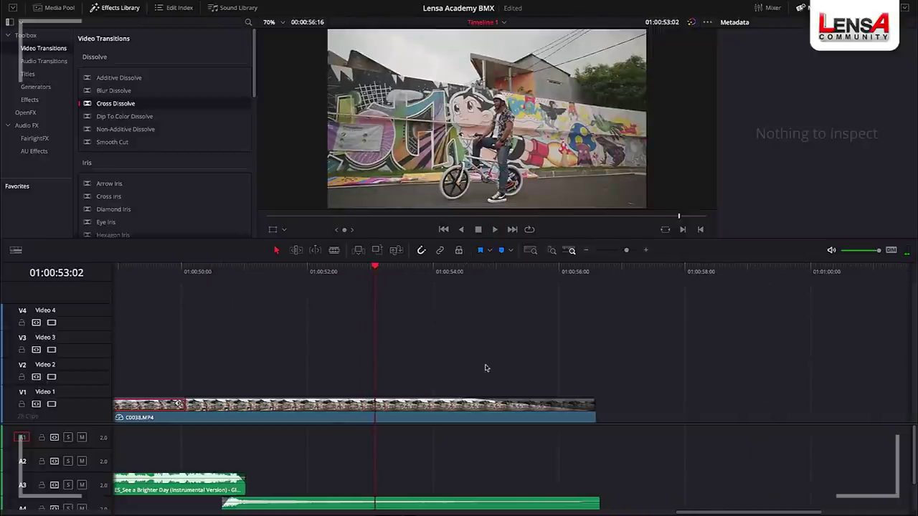
key(space)
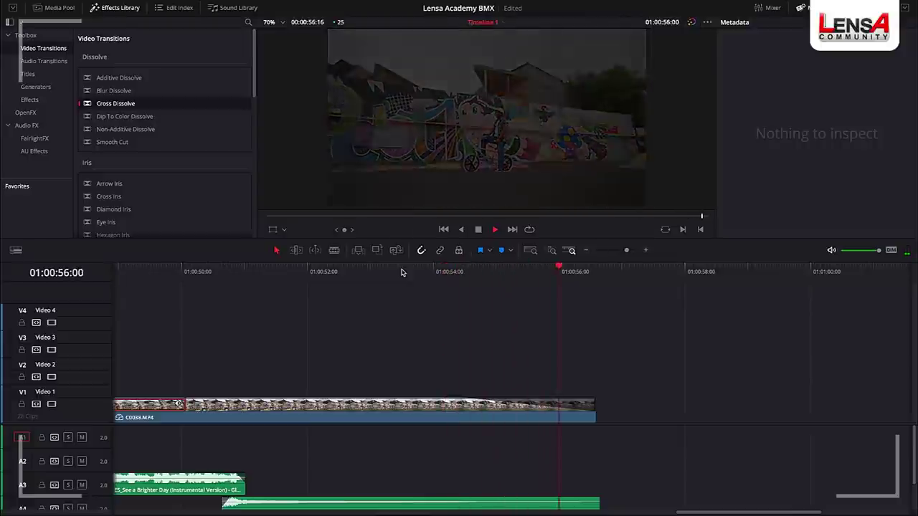
click(403, 272)
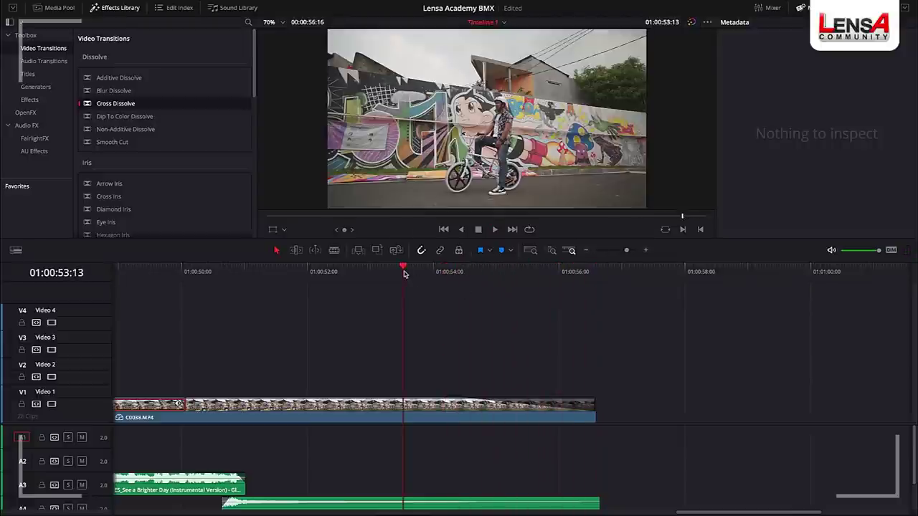
- Remove the fade-out at the end of C0038.MP4 and recreate it as a longer fade to black
click(451, 407)
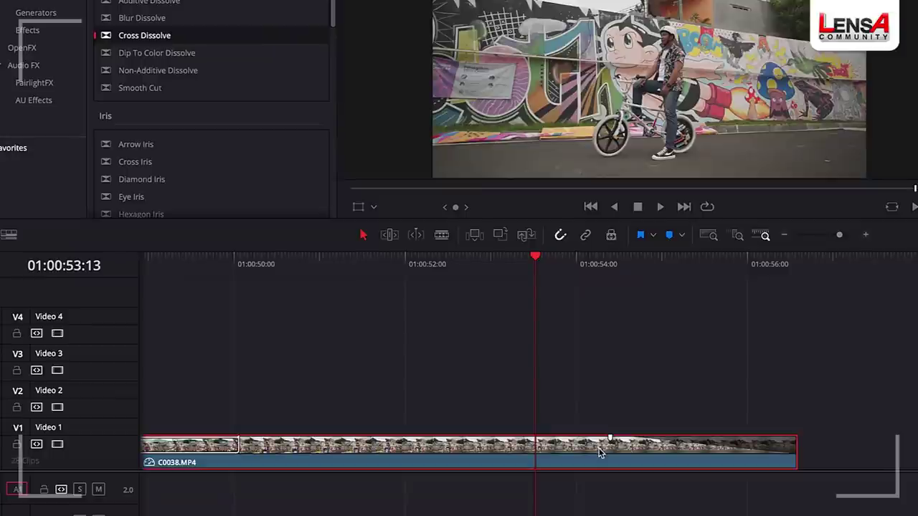
click(796, 440)
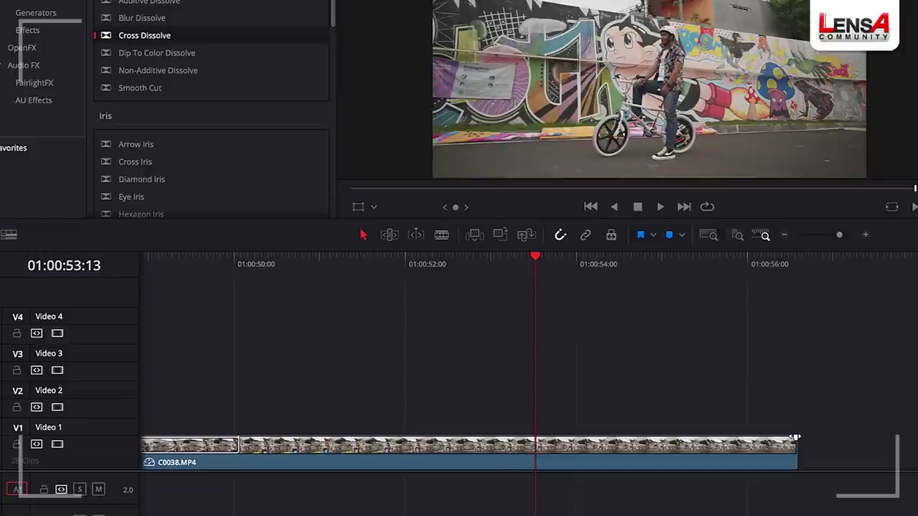
drag(796, 437, 492, 438)
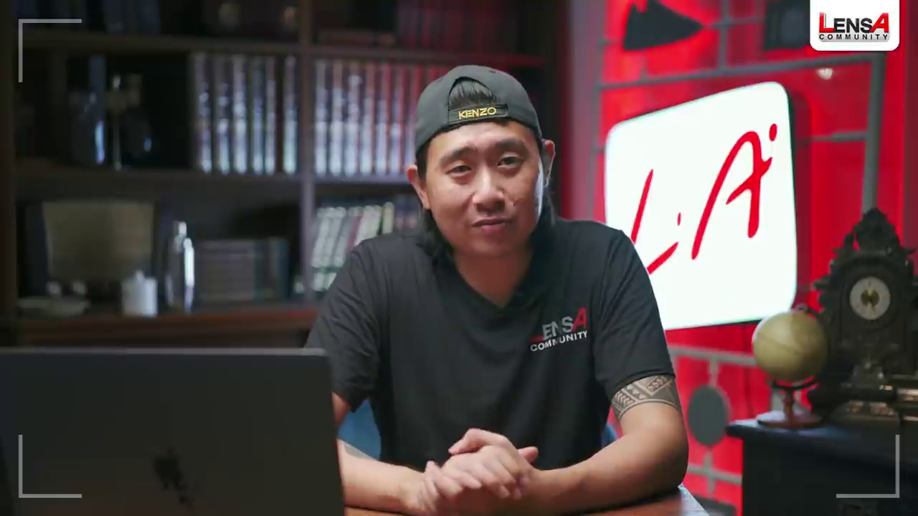
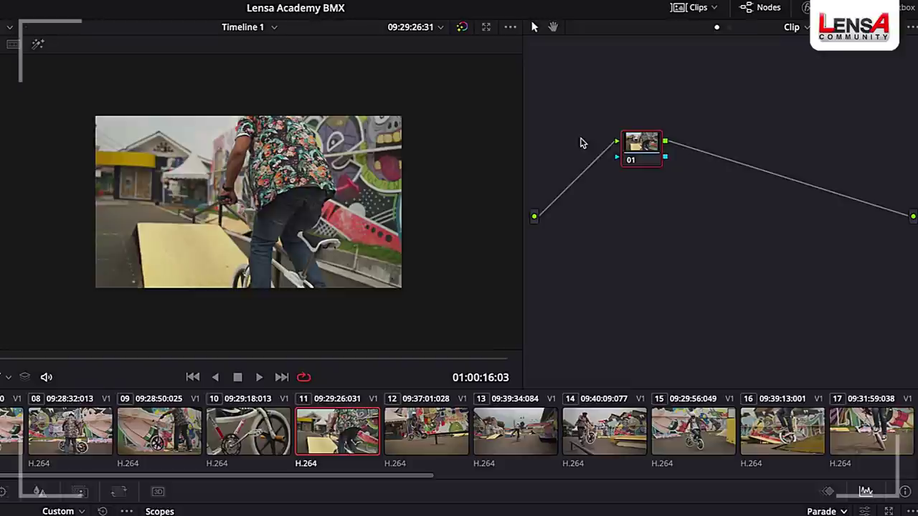
- Add three serial nodes after node 01 on clip 11 in the colour grading node graph
right_click(636, 145)
mouse_move(671, 210)
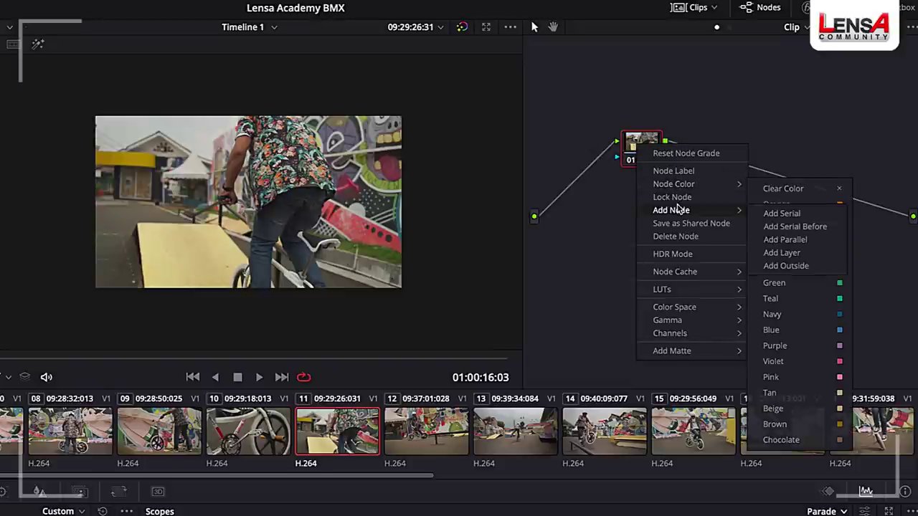
click(786, 215)
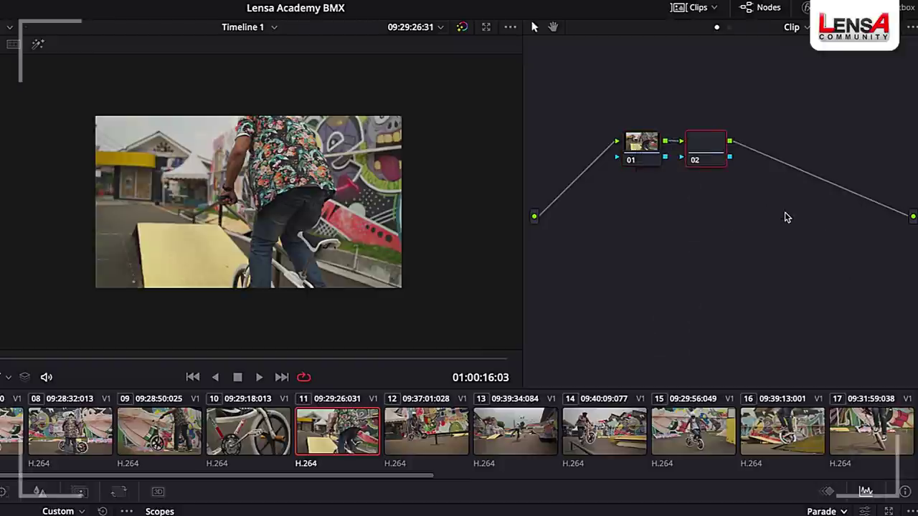
right_click(705, 149)
mouse_move(739, 214)
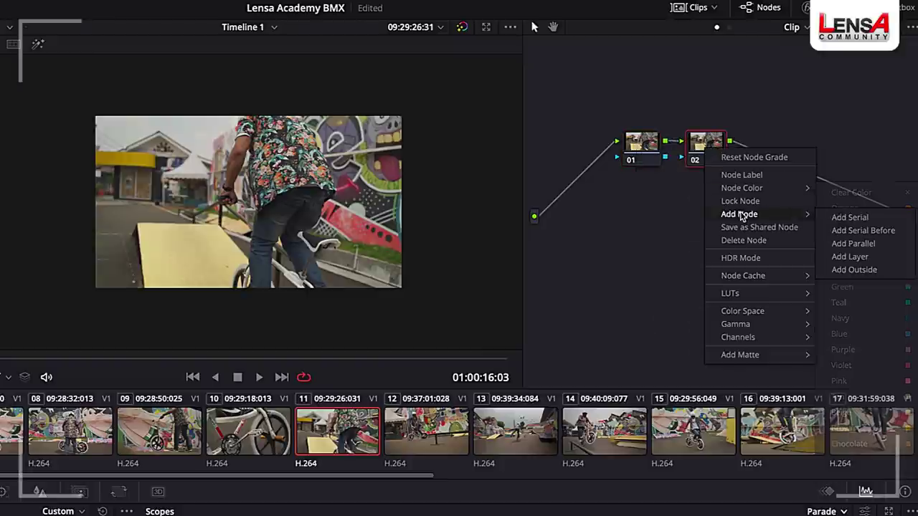
click(842, 216)
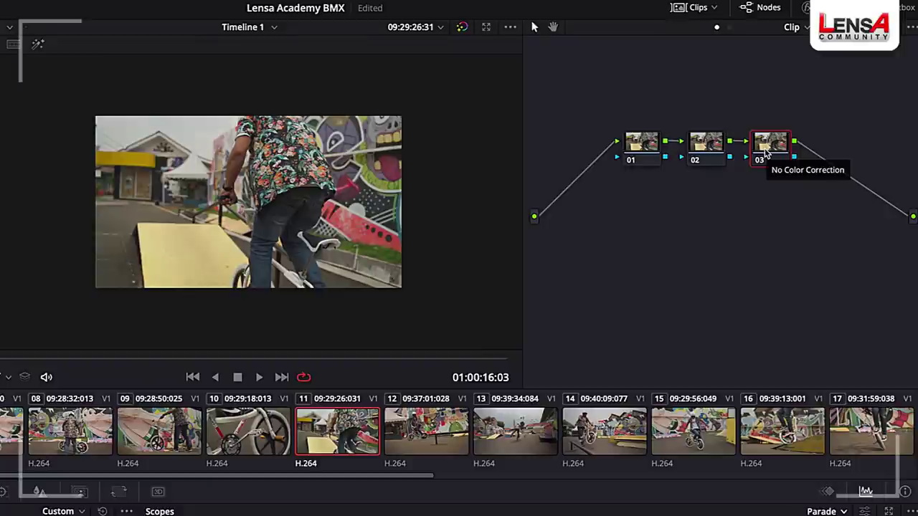
key(alt+s)
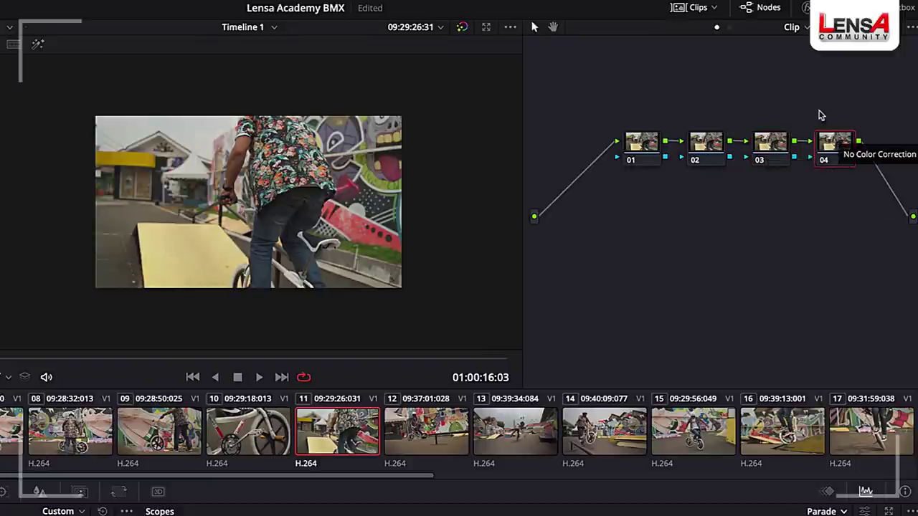
- Save the project and label node 01 as Basic Correction
key(ctrl+s)
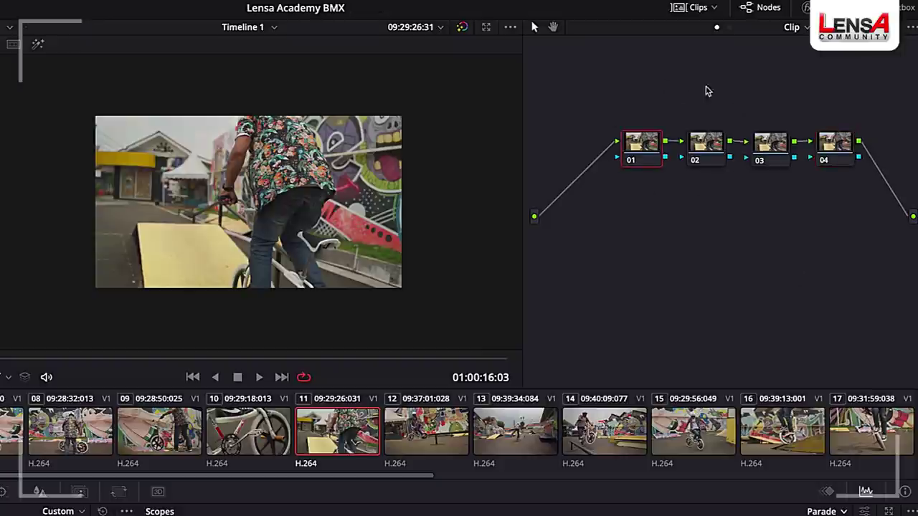
right_click(643, 151)
click(688, 183)
text(Basic Co)
text(rrection)
- Label node 02 as Contrast
click(707, 148)
right_click(707, 148)
click(725, 172)
text(Contrast)
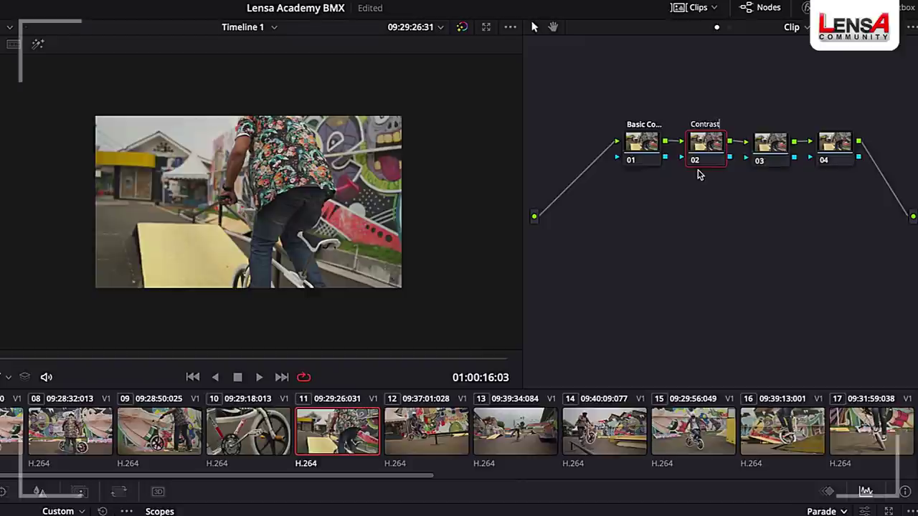
- Label node 03 as Vignette
click(780, 151)
right_click(780, 150)
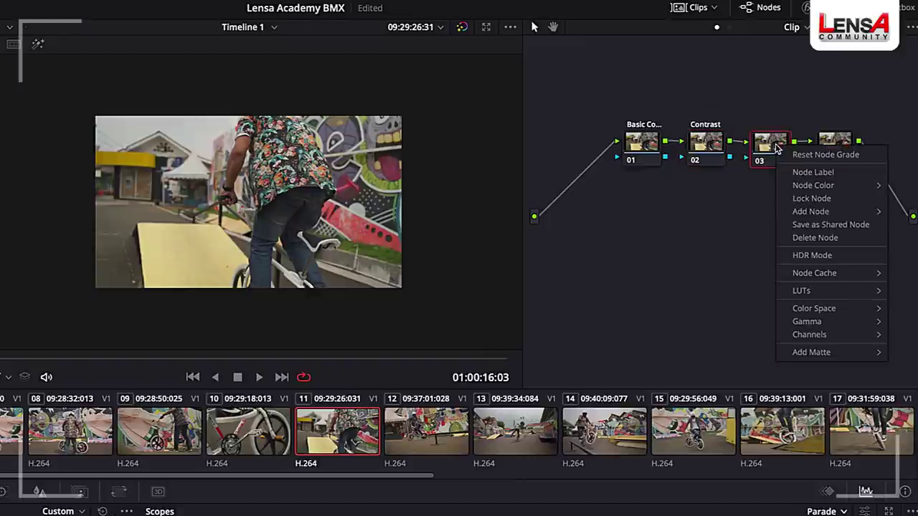
click(799, 173)
text(Vignette)
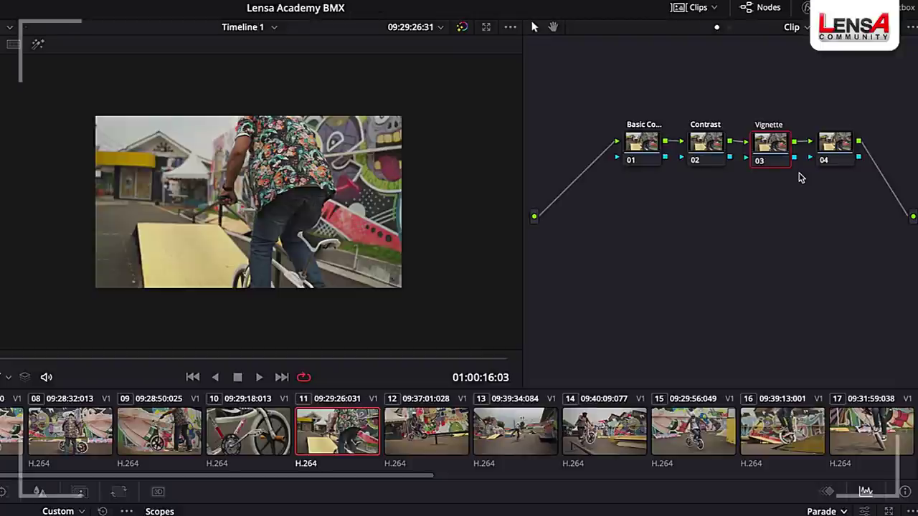
- Label node 04 as Sharpen
click(838, 149)
right_click(838, 149)
click(853, 170)
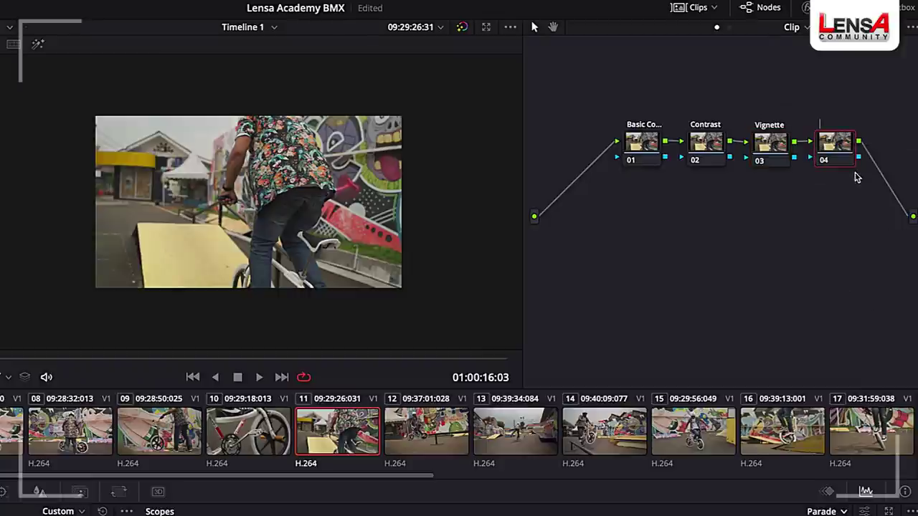
text(Sharpen)
click(839, 147)
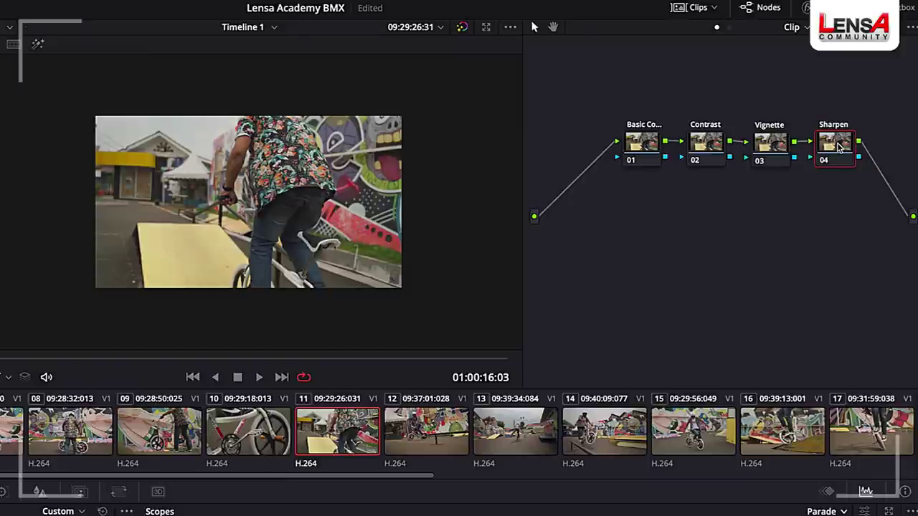
- Add a serial node after Sharpen, place it below the Basic Correction node and label it Tone
key(alt+s)
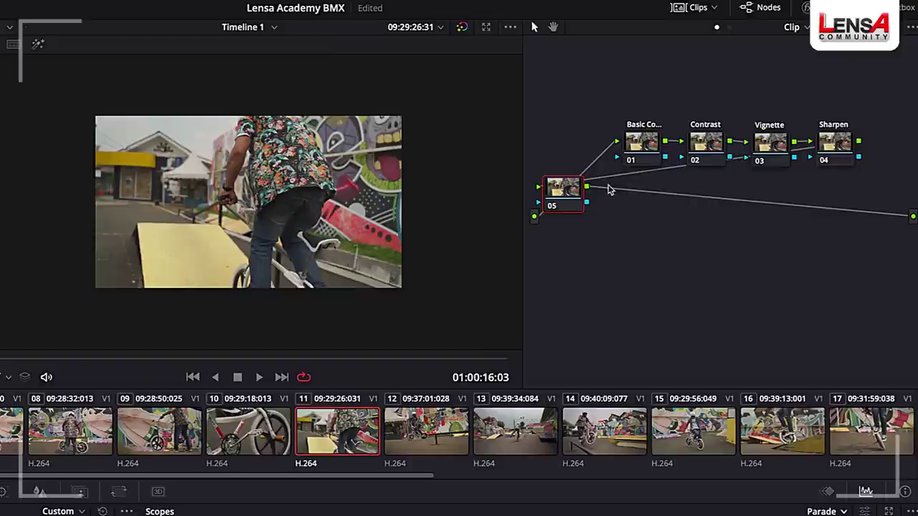
drag(566, 195, 644, 206)
right_click(644, 207)
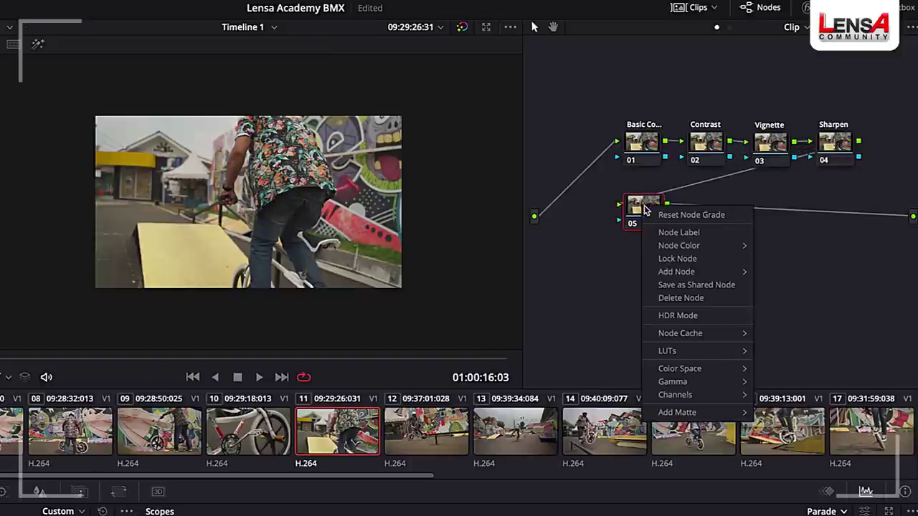
click(675, 232)
text(Tone)
key(Return)
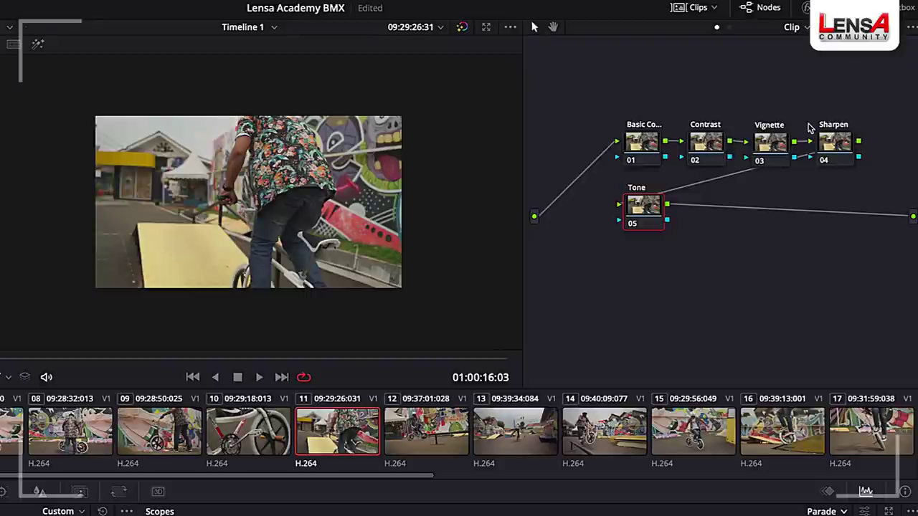
- Go through the five labelled nodes in order from Basic Correction to Tone, and save the project
click(650, 144)
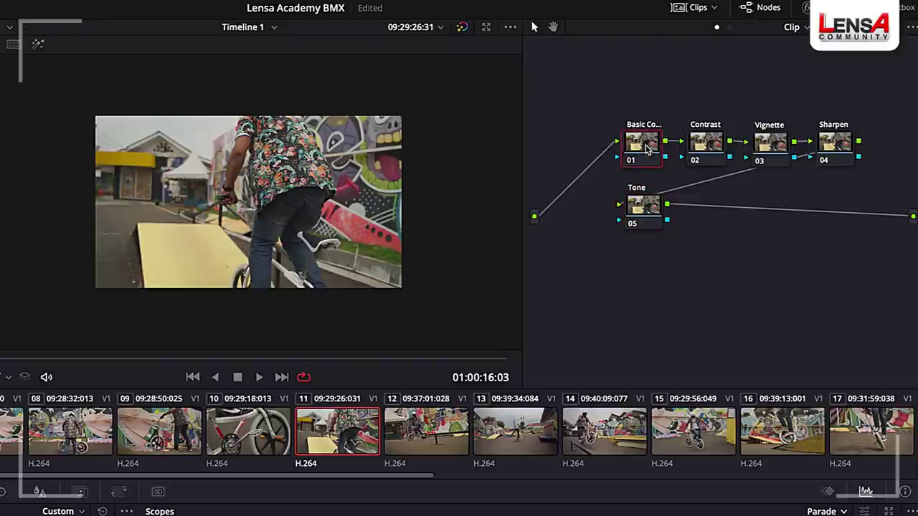
click(699, 153)
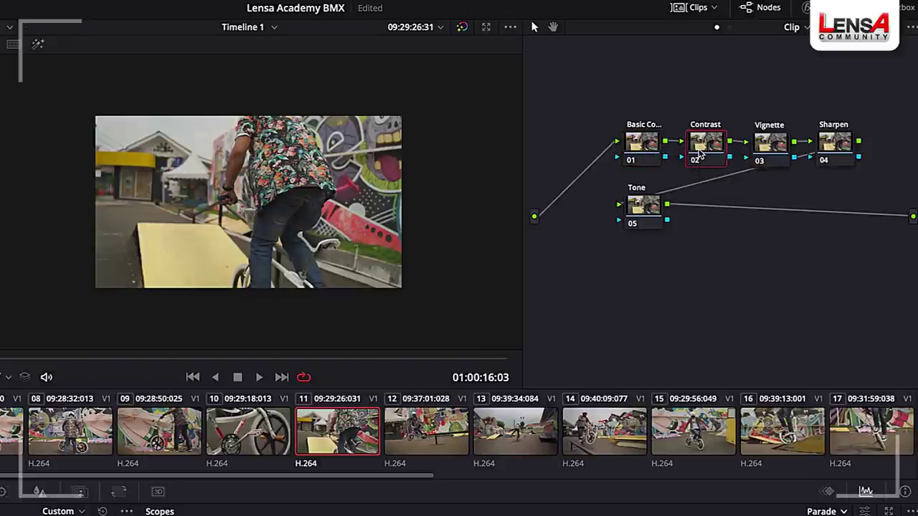
click(765, 145)
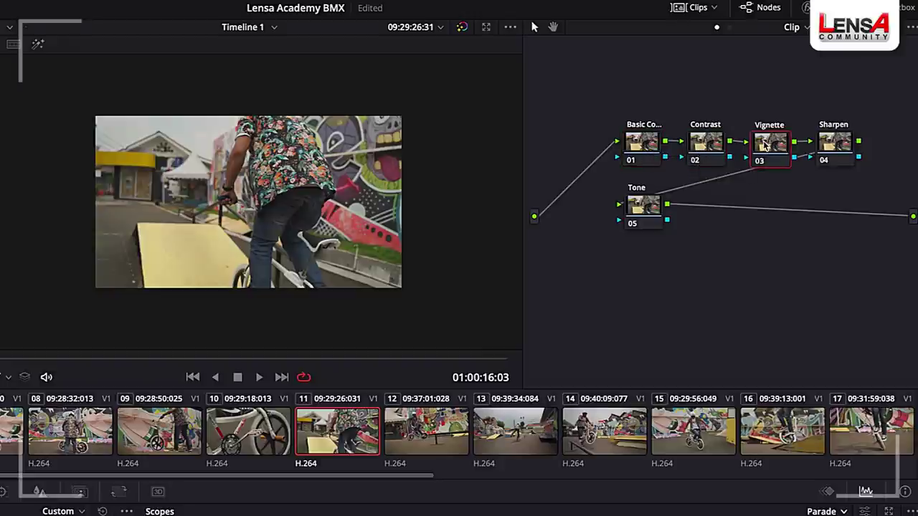
click(832, 147)
click(647, 214)
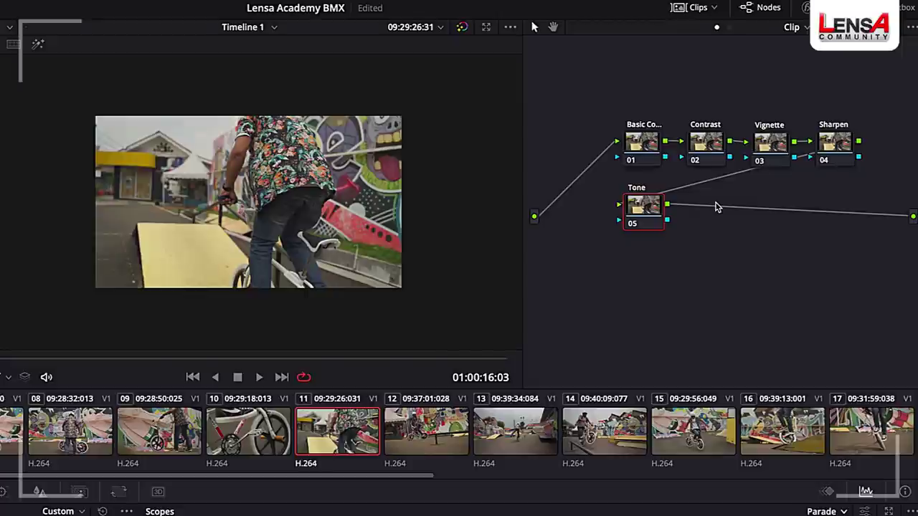
key(ctrl+s)
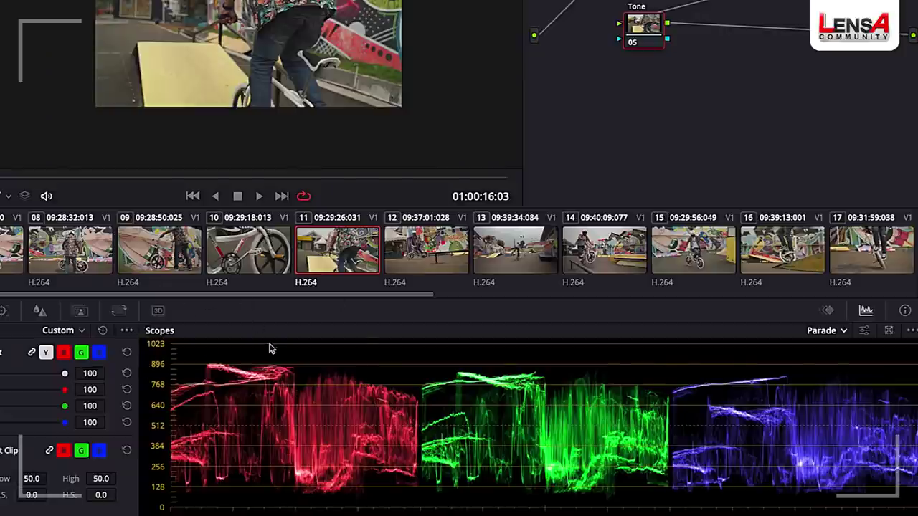
- View the available scope types while keeping the Parade scope
click(845, 332)
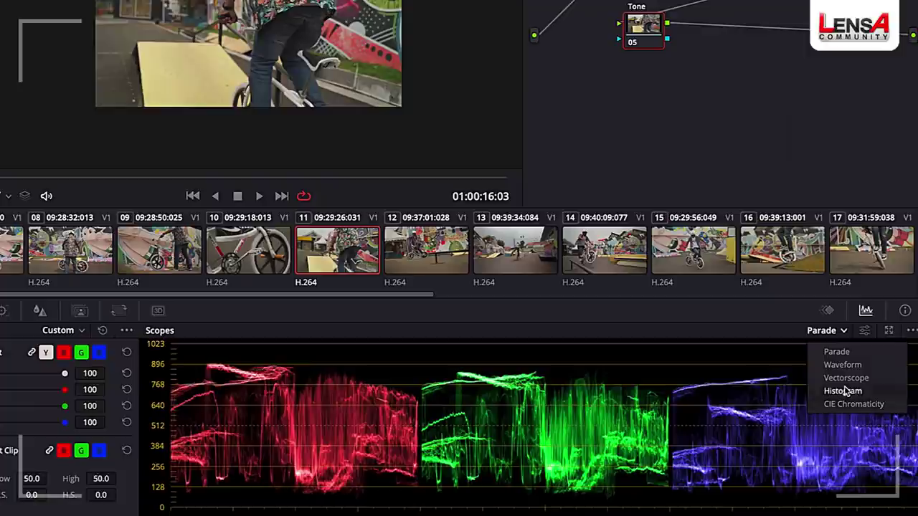
click(811, 318)
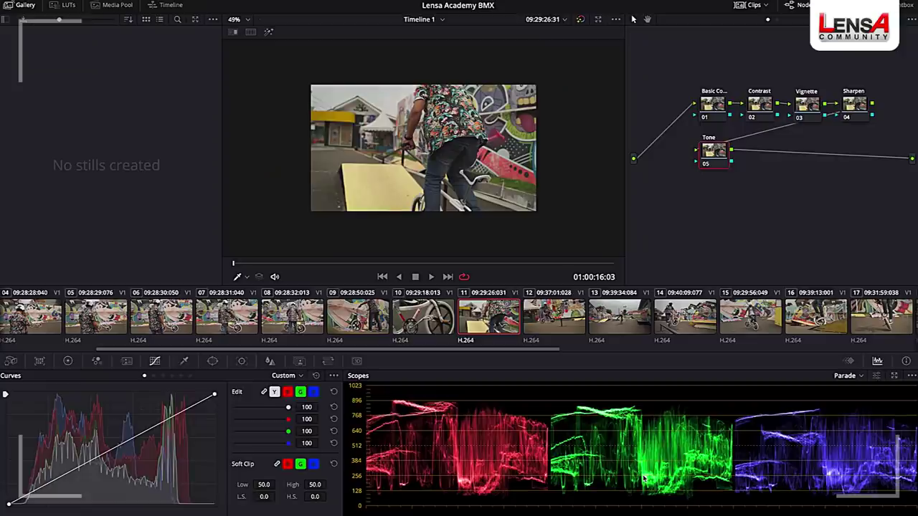
- On the Basic Correction node, set the primaries to Lift -0.04, Gain 1.08, Gamma 0.03 and saturation 55
click(714, 108)
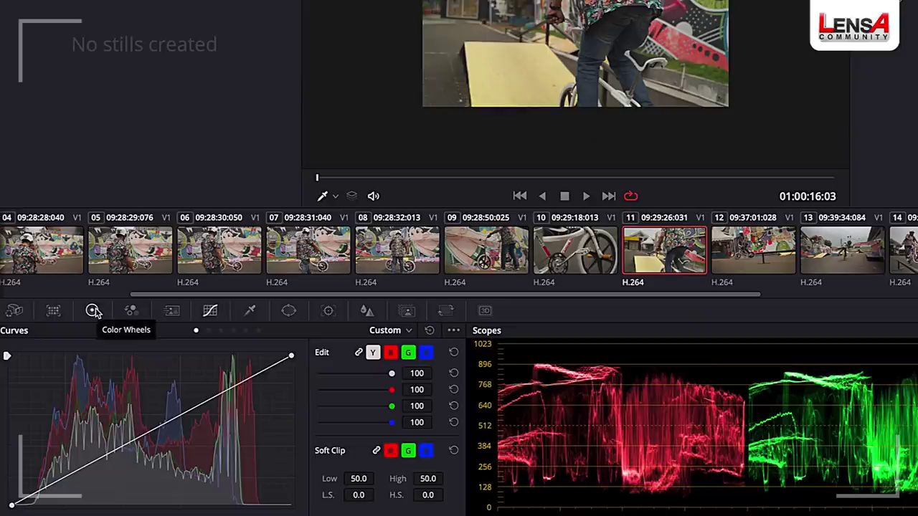
click(94, 311)
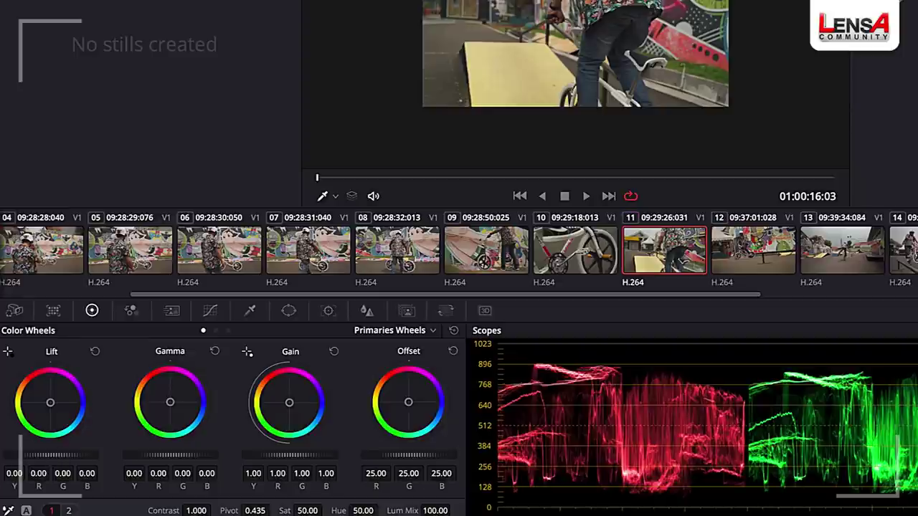
mouse_move(48, 460)
mouse_down()
mouse_move(25, 460)
mouse_move(58, 460)
mouse_move(36, 460)
mouse_up()
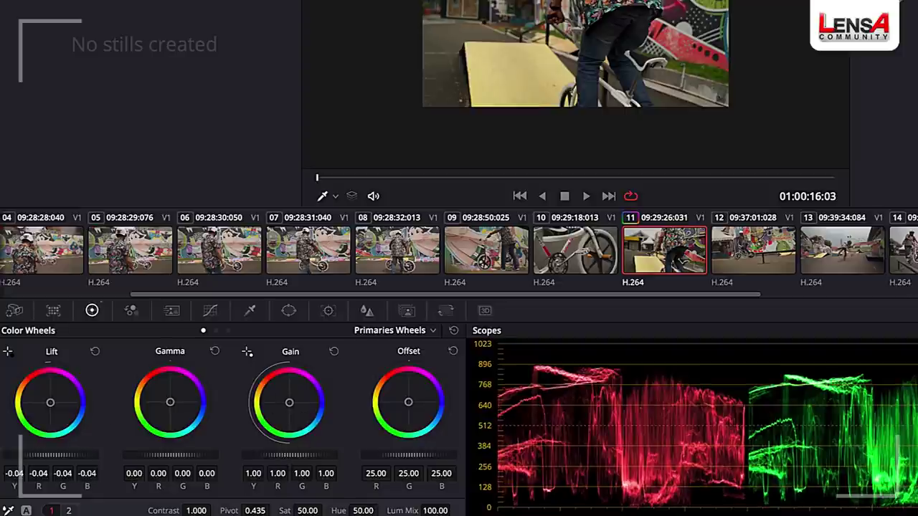
drag(286, 454, 293, 455)
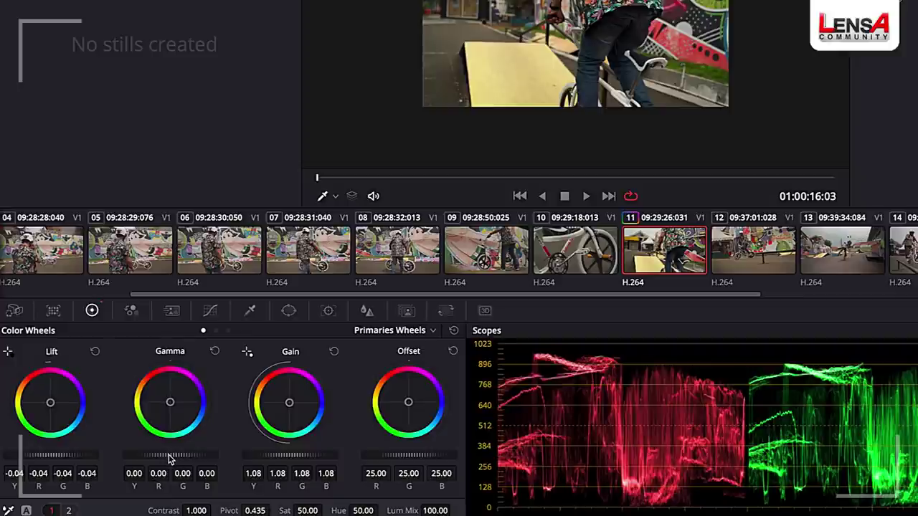
drag(165, 455, 184, 454)
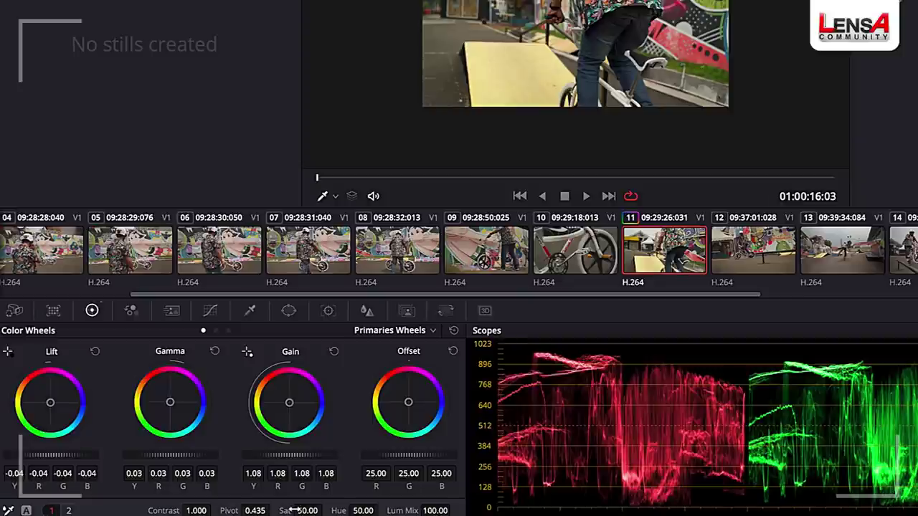
drag(307, 510, 327, 510)
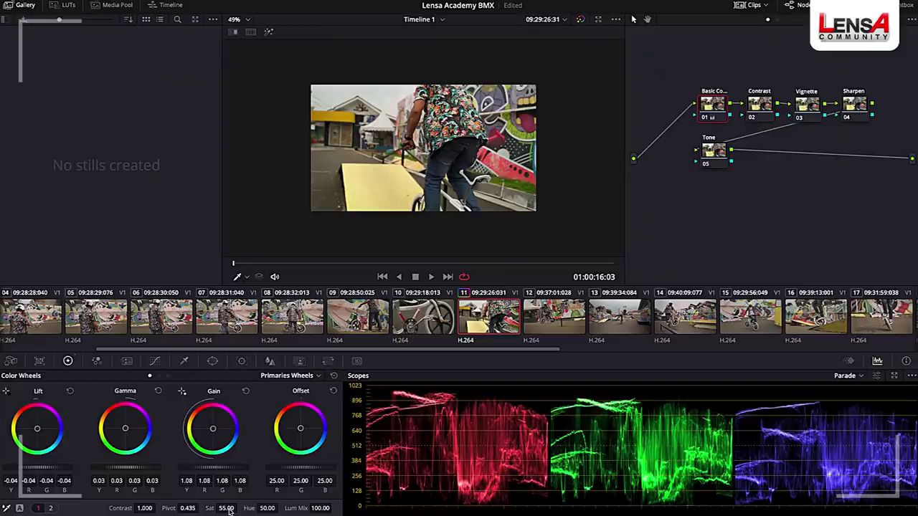
- Select the Contrast node, try a higher contrast value in the primaries and undo that change
click(759, 105)
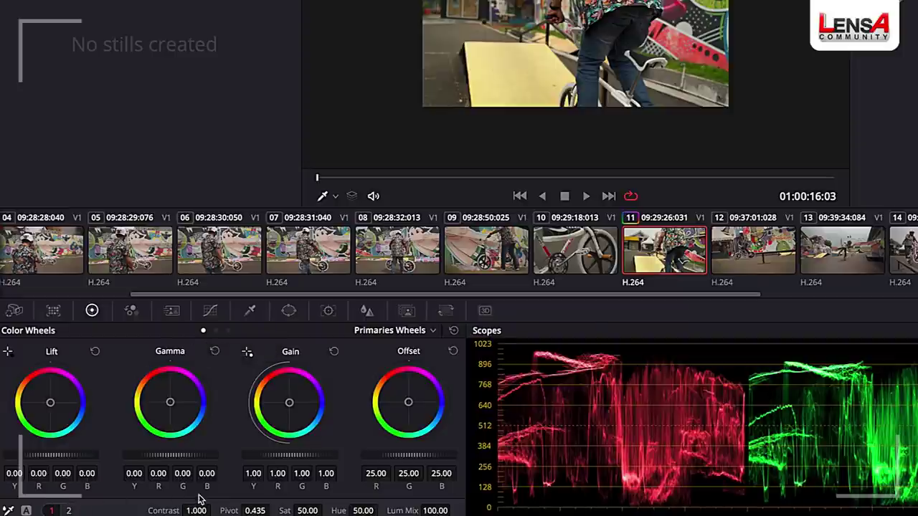
mouse_move(196, 510)
mouse_down()
mouse_move(215, 510)
mouse_move(196, 511)
mouse_up()
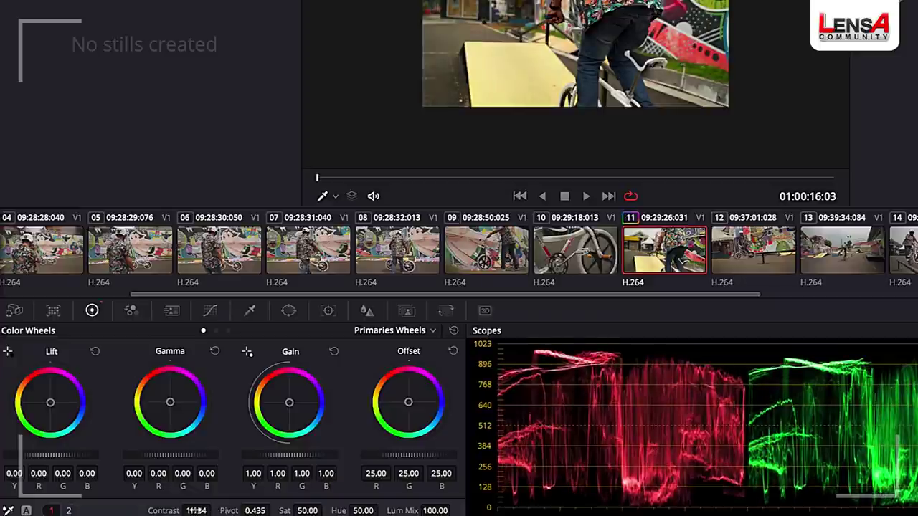
key(ctrl+z)
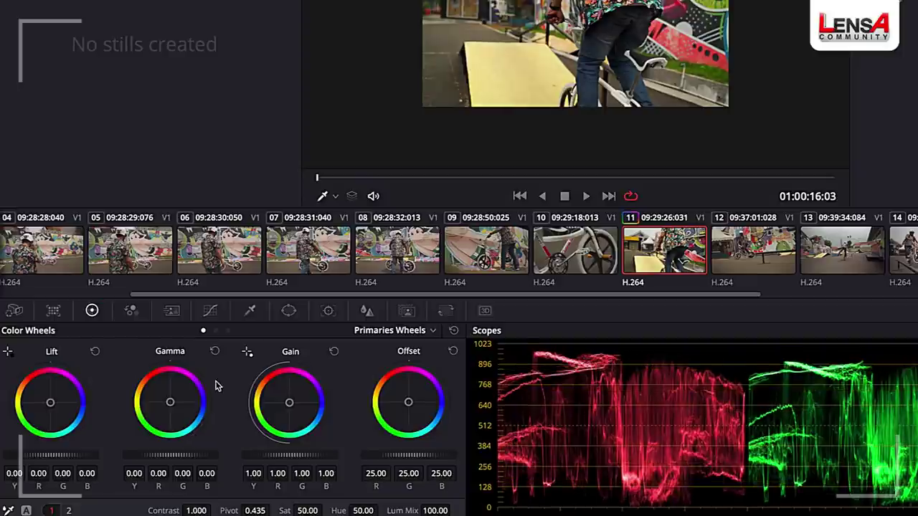
- Shape the Contrast node's custom curve with a lowered shadow point, a raised midtone point and a lifted black point
click(211, 310)
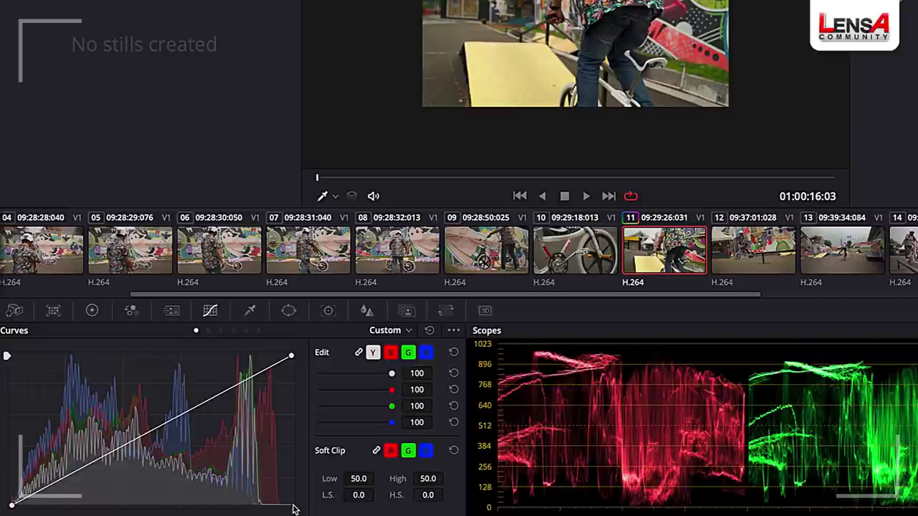
click(74, 479)
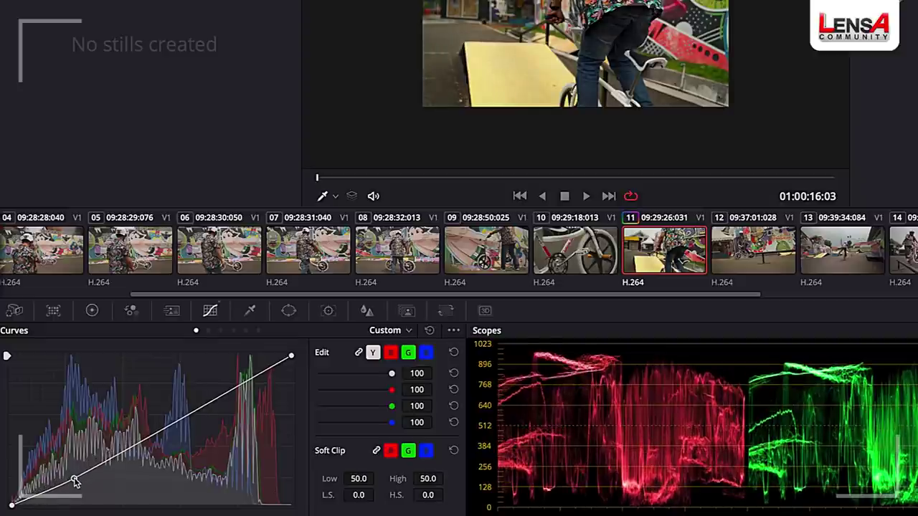
click(150, 432)
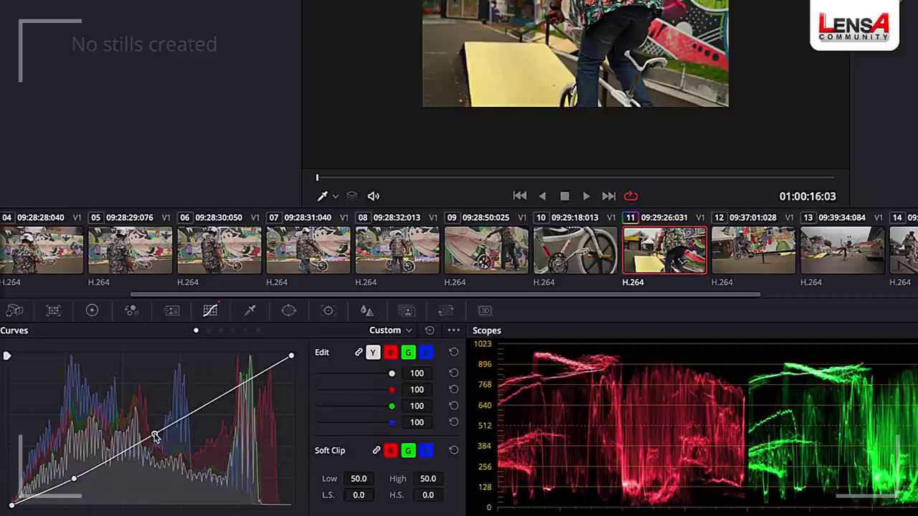
drag(150, 432, 152, 429)
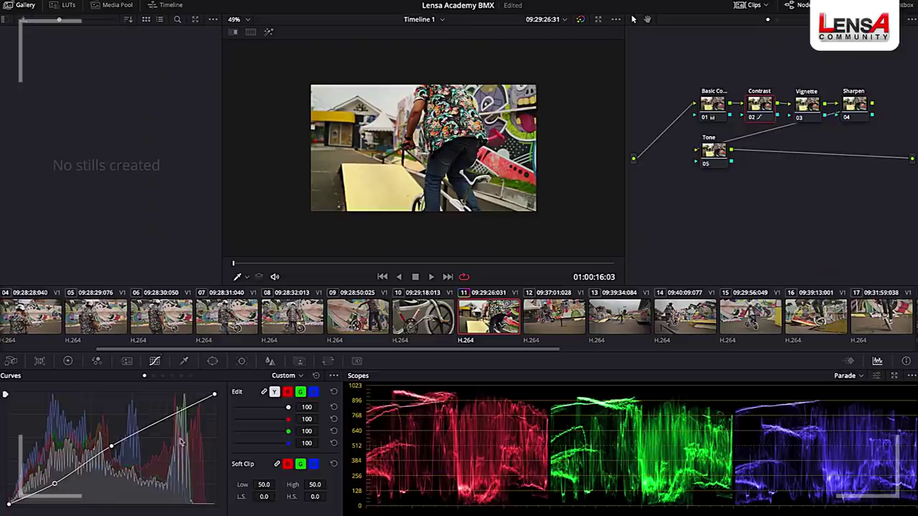
drag(111, 446, 113, 446)
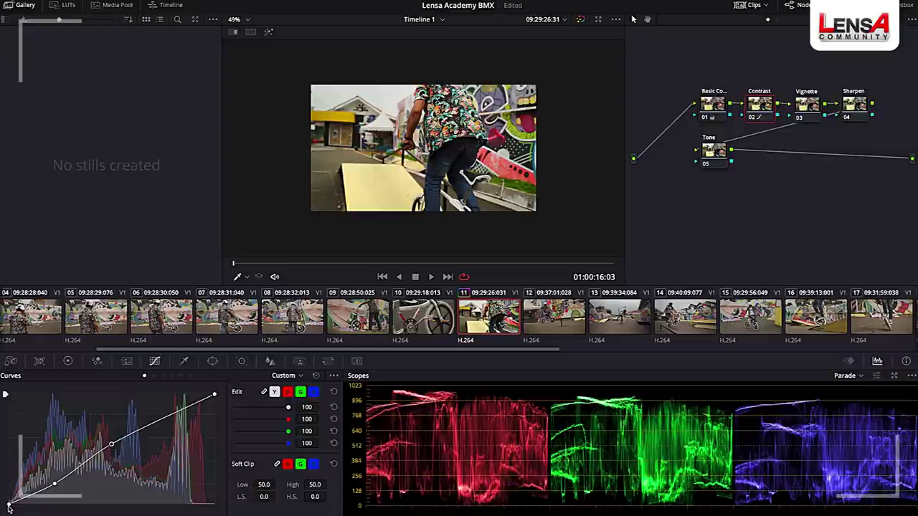
drag(8, 505, 7, 498)
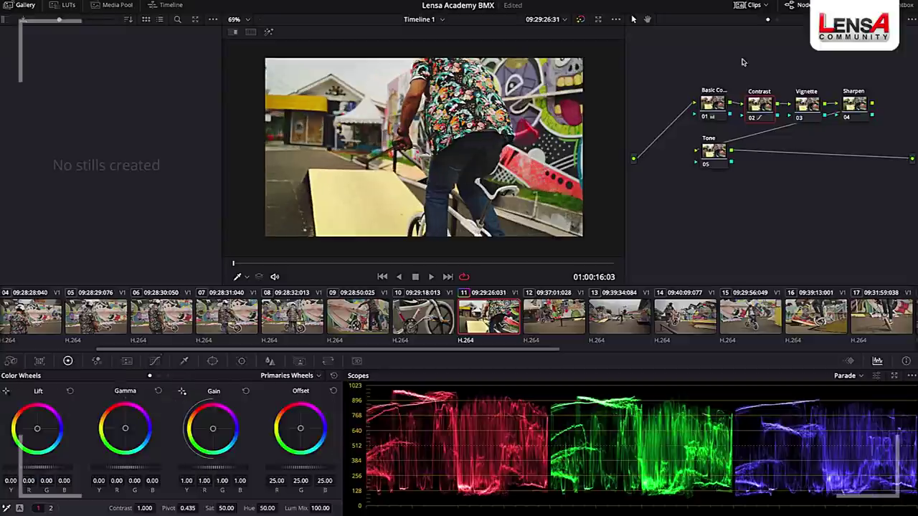
- Add a circle window to the Vignette node
click(810, 110)
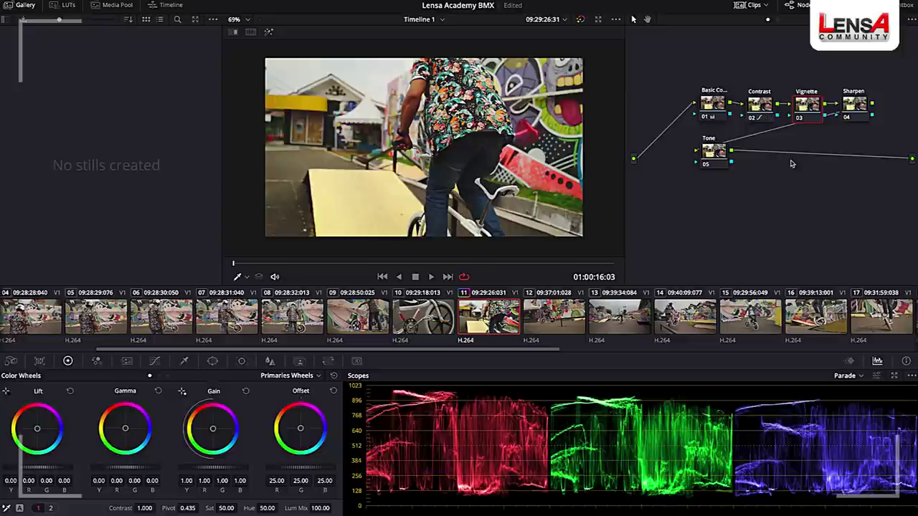
click(154, 361)
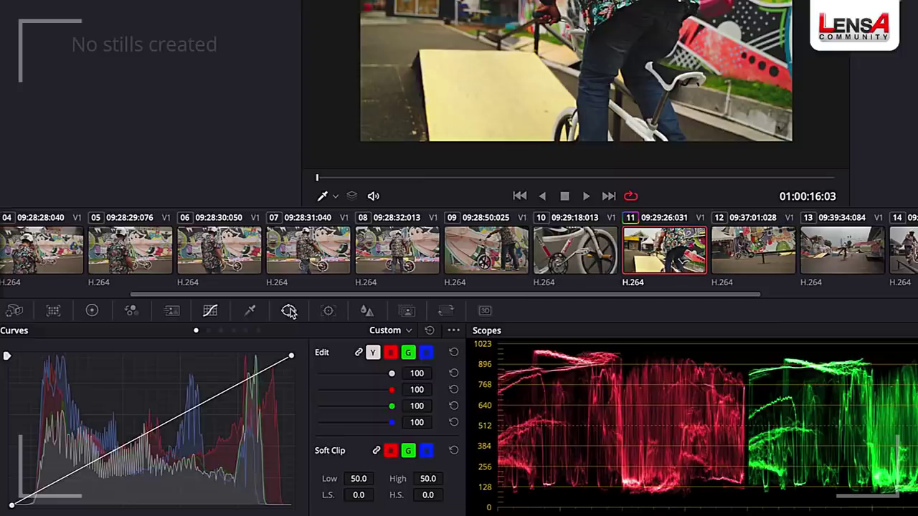
click(289, 311)
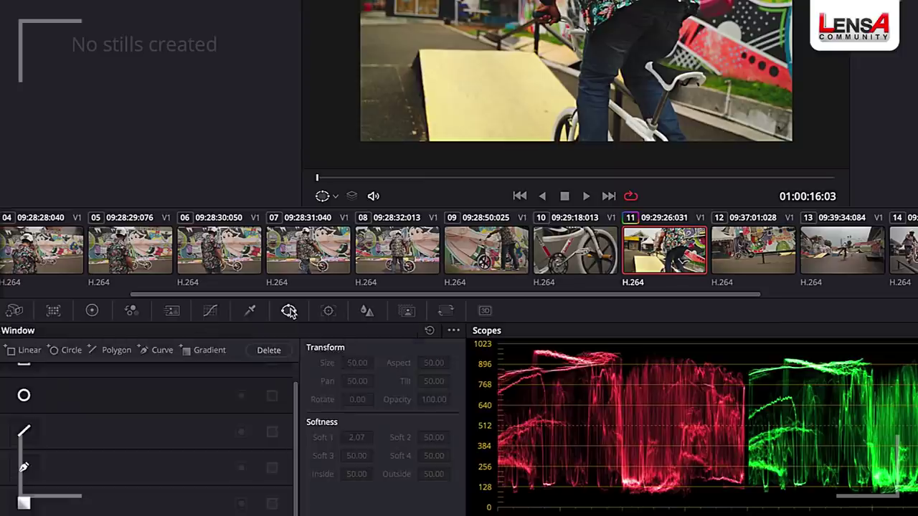
click(24, 396)
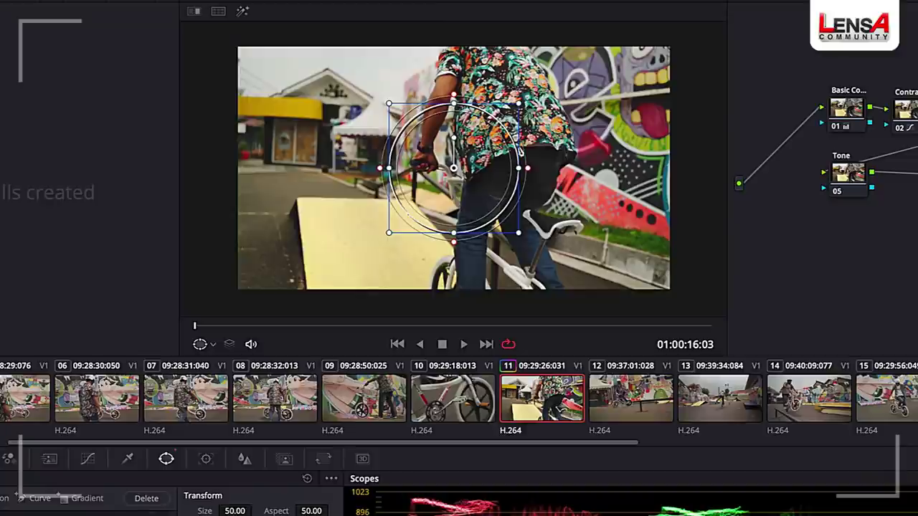
- Enlarge the circle window to size 60.12 and aspect 48.94, centre it over the rider, and soften its edge to 22.34
drag(518, 168, 570, 168)
drag(455, 239, 453, 288)
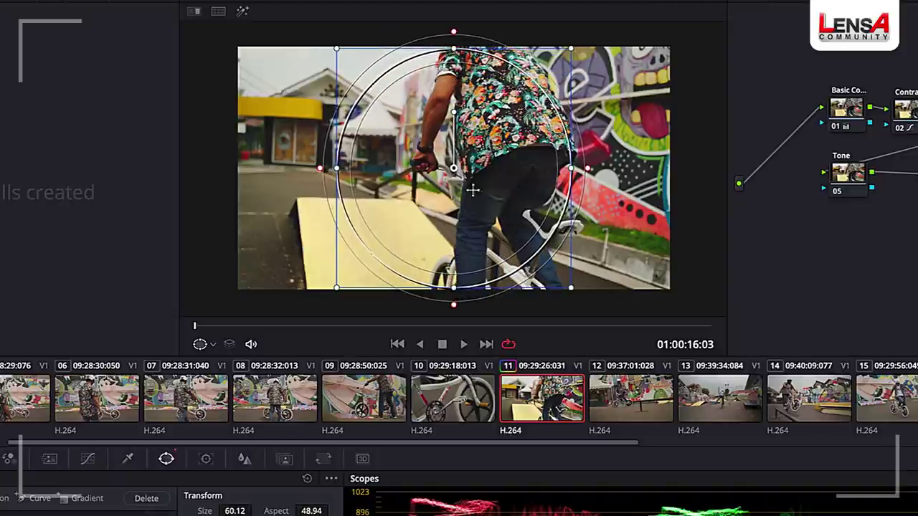
drag(453, 168, 478, 159)
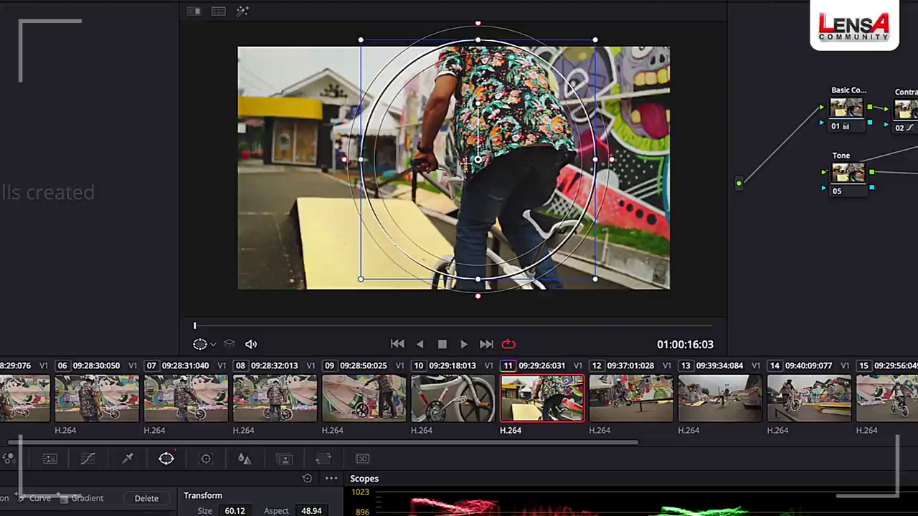
drag(346, 164, 213, 164)
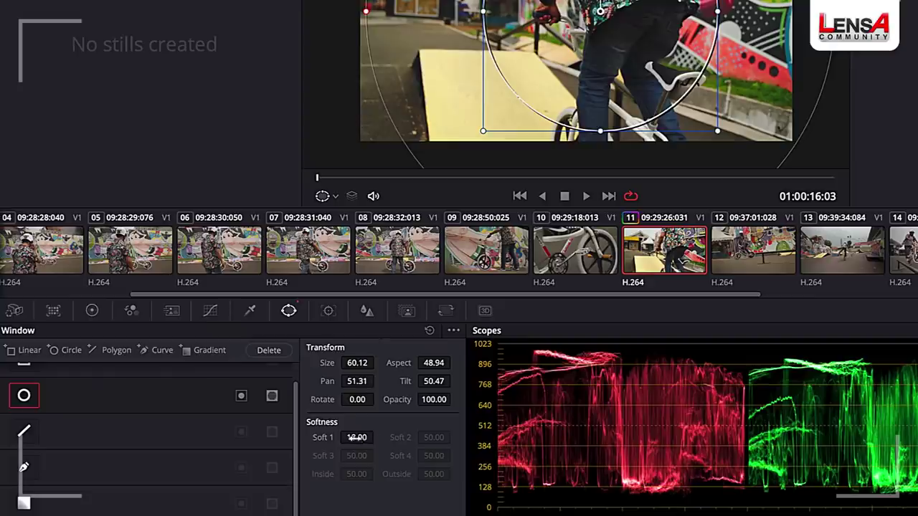
mouse_move(356, 438)
mouse_down()
mouse_move(377, 436)
mouse_move(358, 440)
mouse_up()
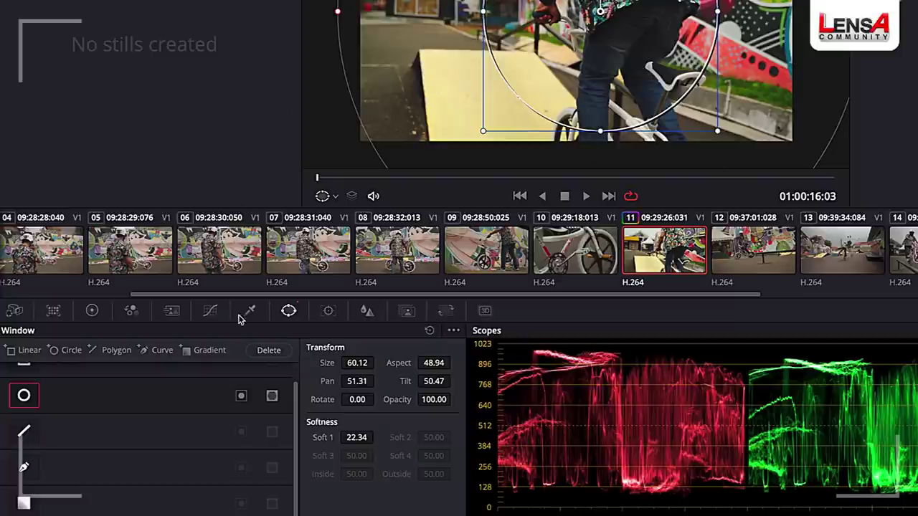
- Invert the Vignette node's circle window and pull down the midtones of its custom curve to darken the surroundings
click(241, 393)
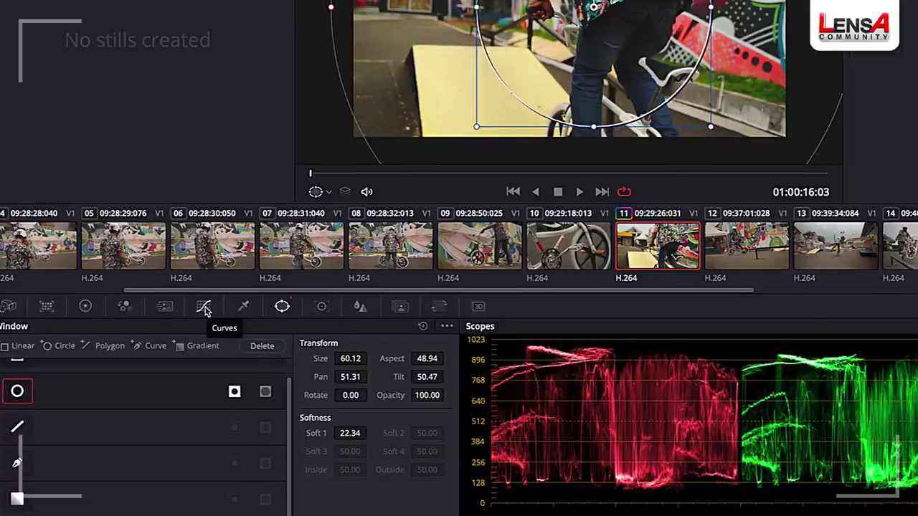
click(204, 307)
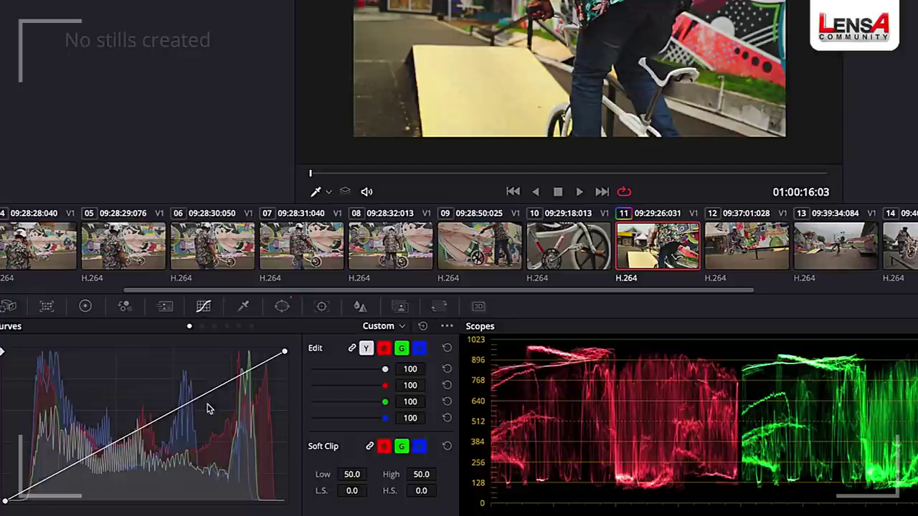
drag(138, 433, 111, 460)
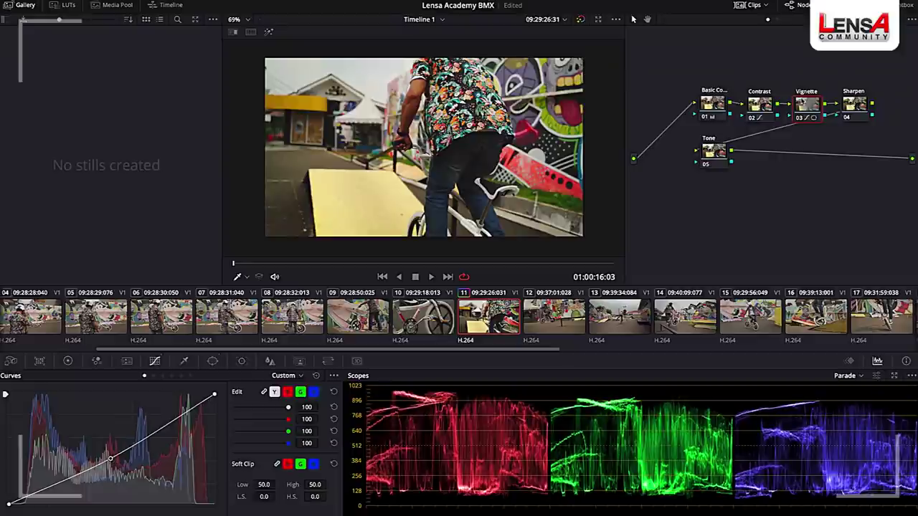
- On the Sharpen node, set the linked blur radius to 0.47 for red, green and blue
click(860, 107)
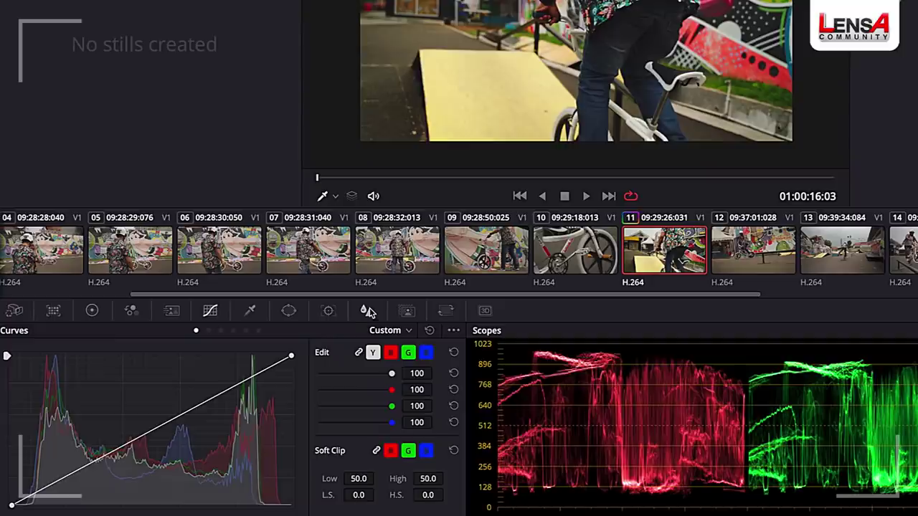
click(270, 361)
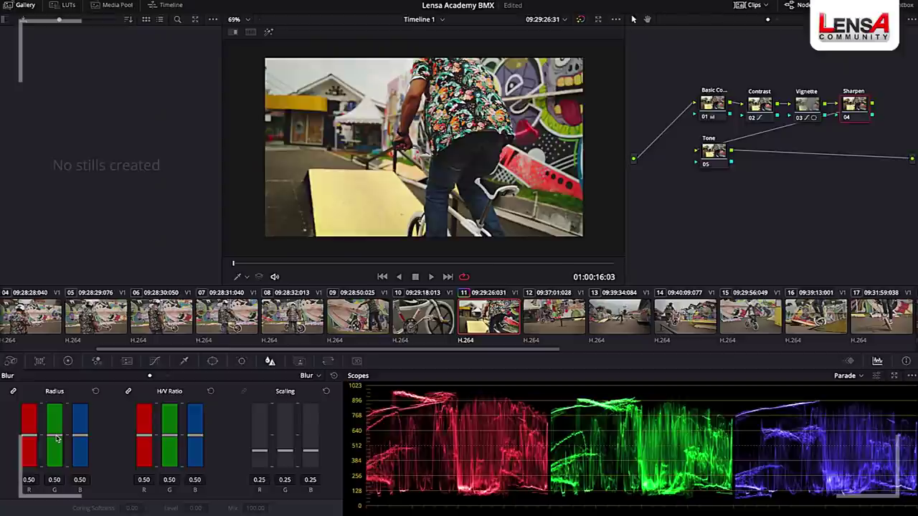
drag(72, 417, 58, 440)
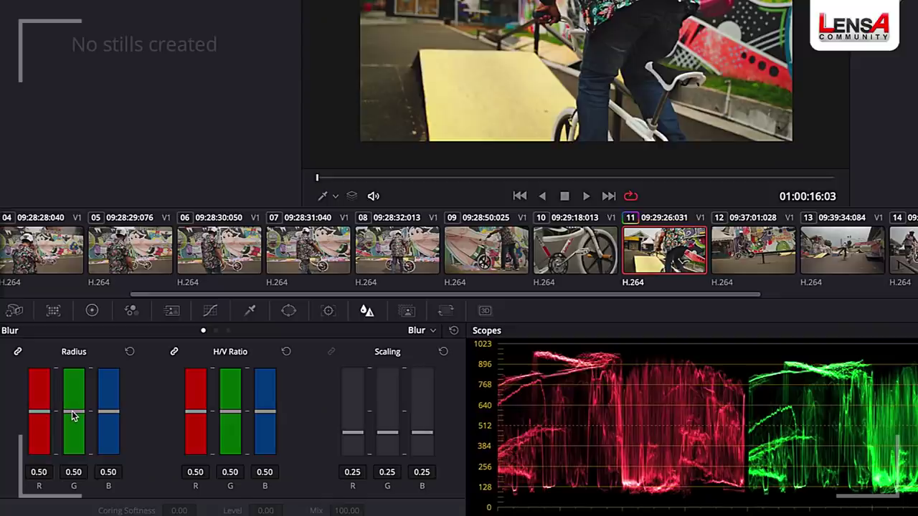
drag(71, 416, 72, 418)
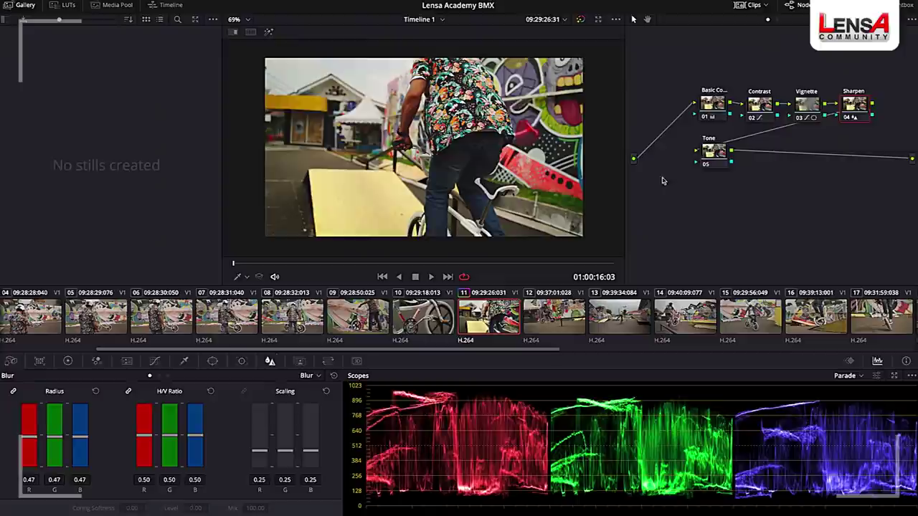
- On the Tone node, tint the primaries wheels: Gain red 0.99 and blue 1.07, Gamma blue -0.01, Lift red -0.01
click(713, 152)
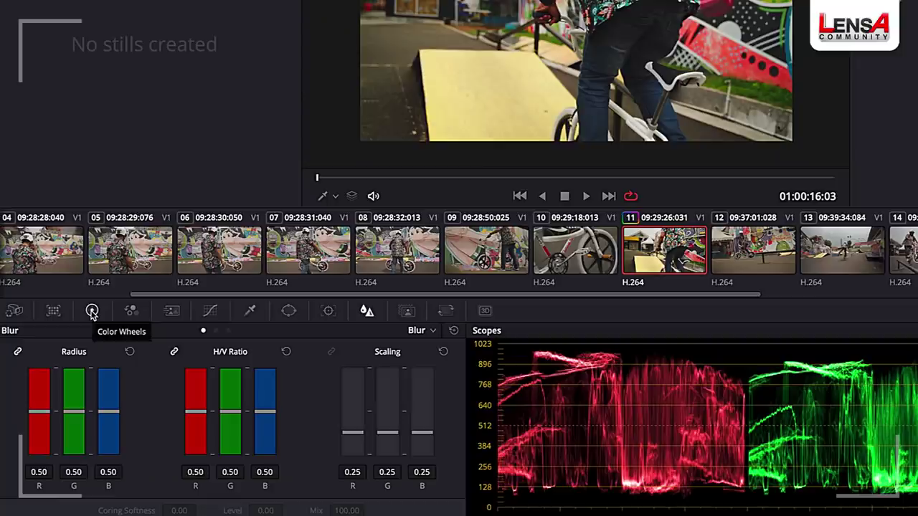
click(92, 311)
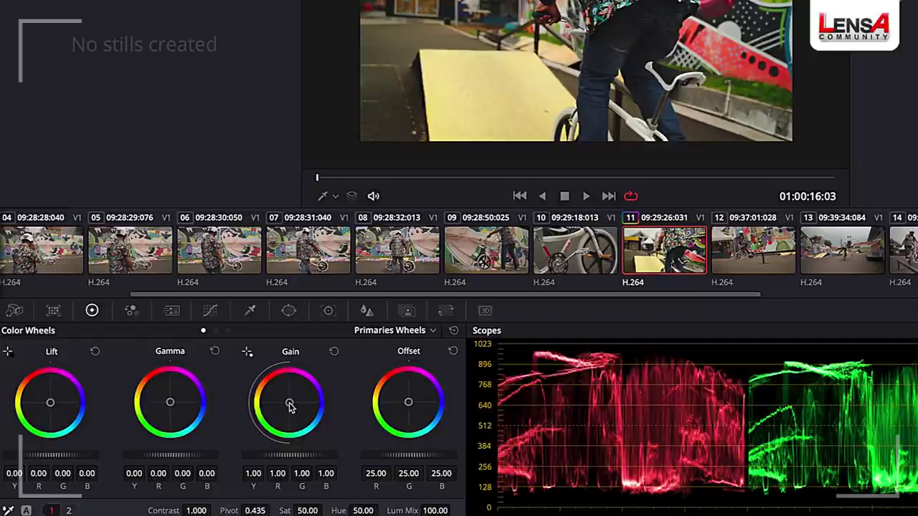
drag(290, 405, 289, 400)
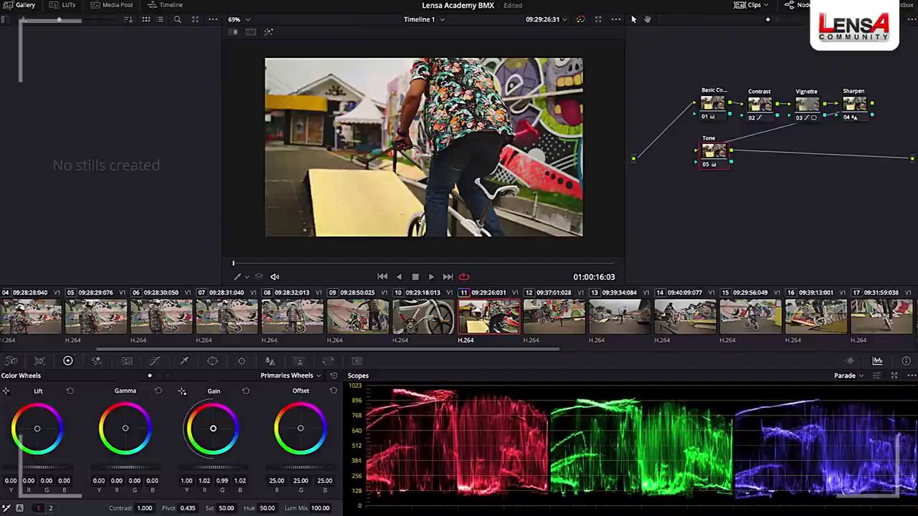
drag(213, 428, 214, 430)
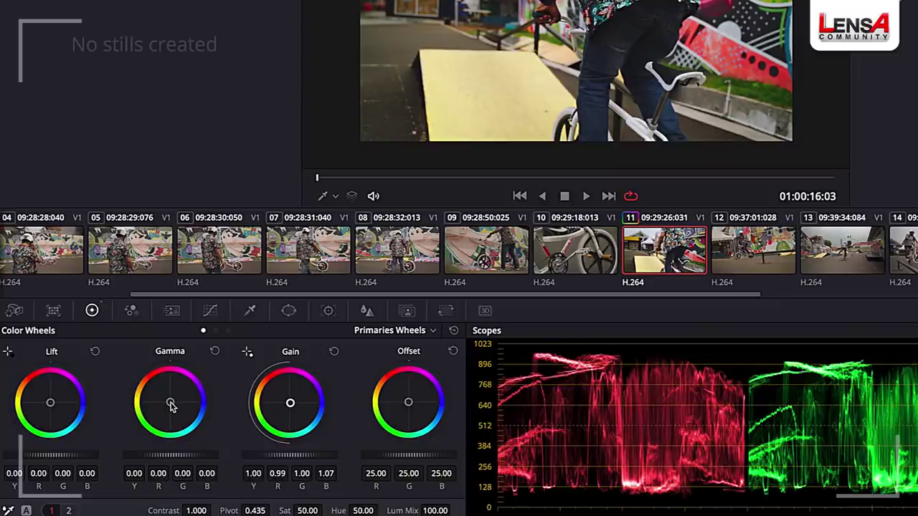
drag(171, 406, 171, 407)
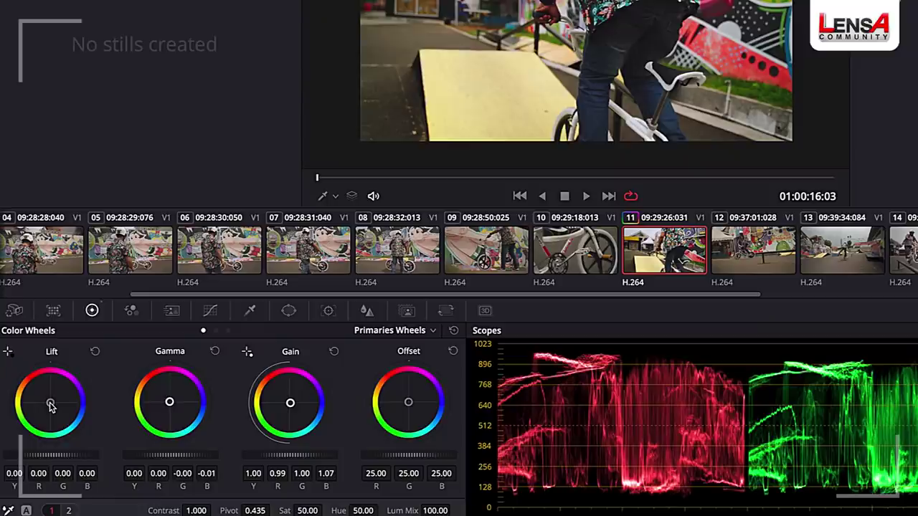
drag(50, 406, 51, 403)
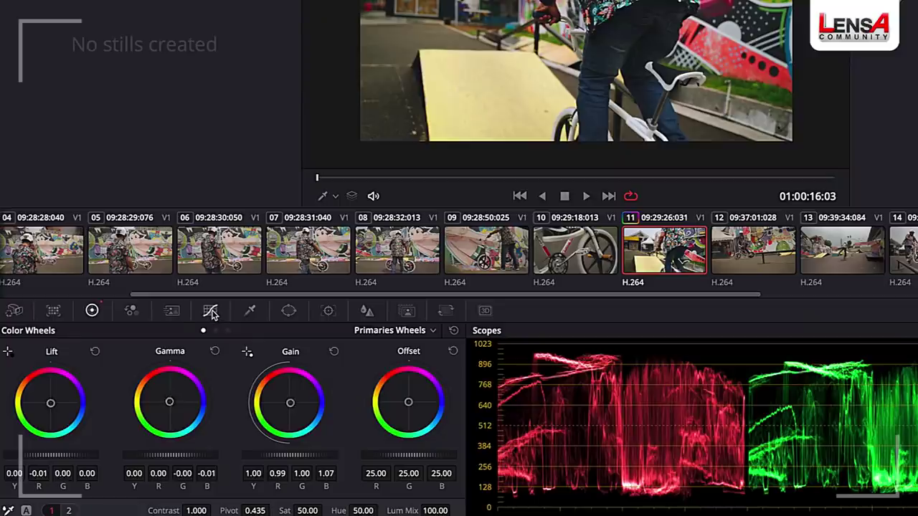
- Look through the Tone node's Hue Vs Hue, Hue Vs Sat and Hue Vs Lum curves
click(155, 361)
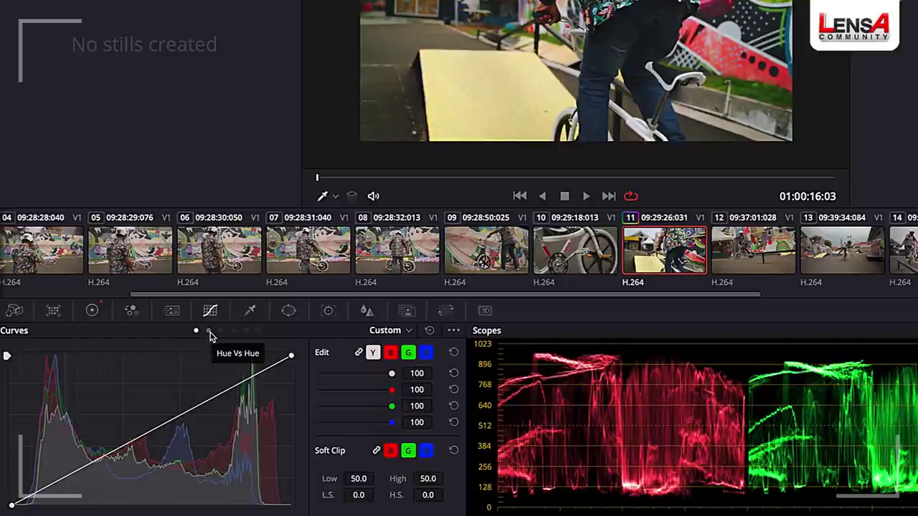
click(208, 332)
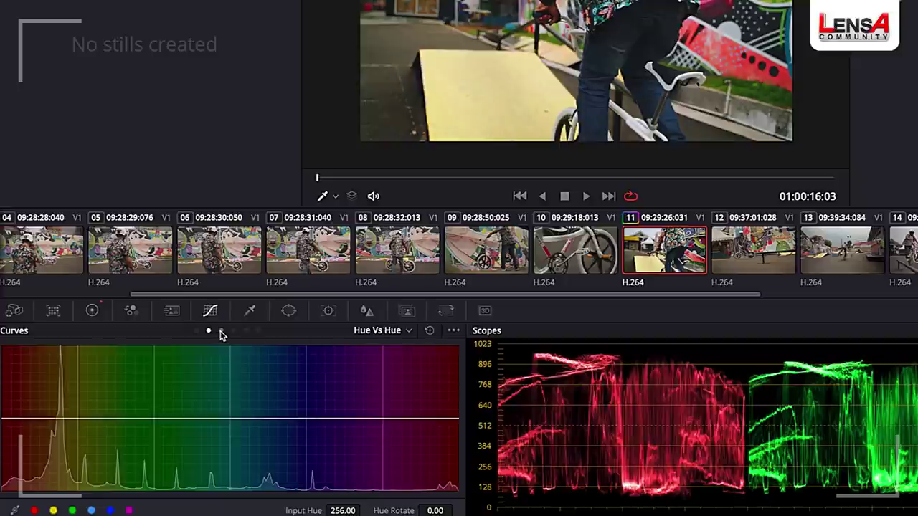
click(221, 332)
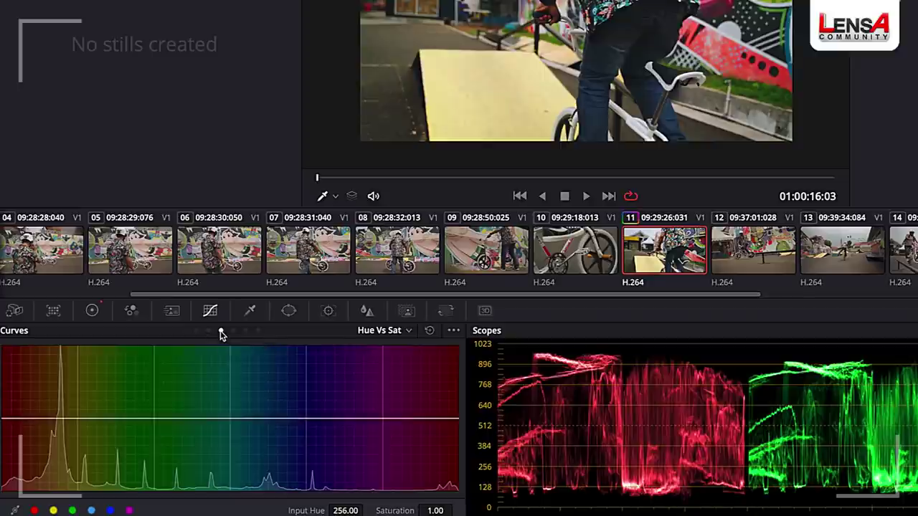
click(233, 332)
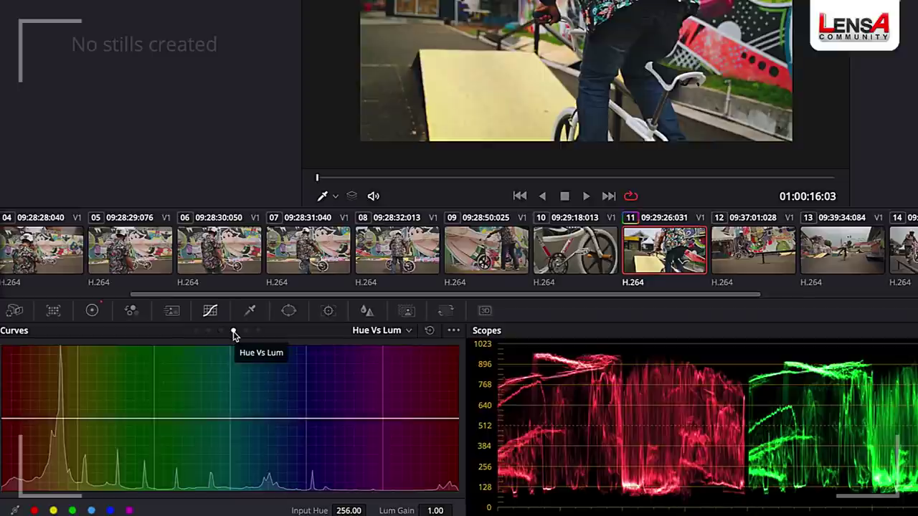
click(208, 331)
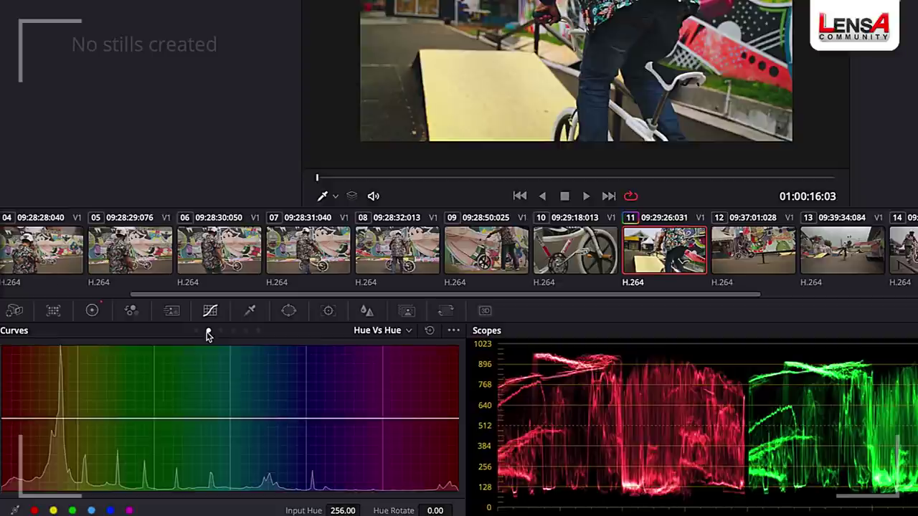
click(220, 332)
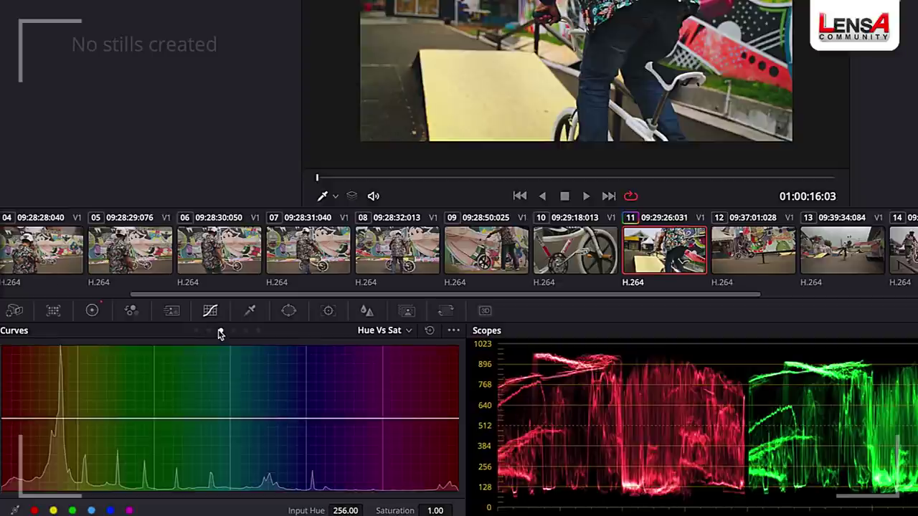
click(233, 332)
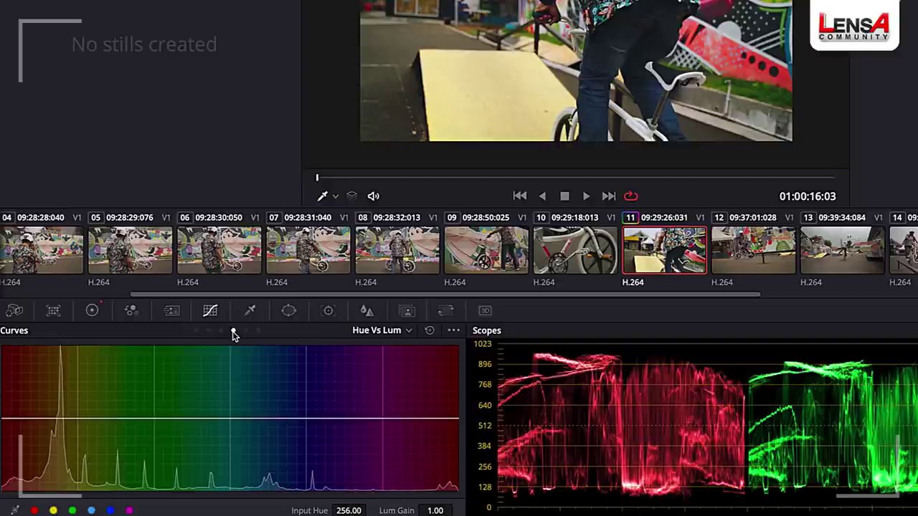
- On the Hue Vs Hue curve, add control points and raise the blue and cyan hues, with cyan's hue rotation at 14.46
click(209, 331)
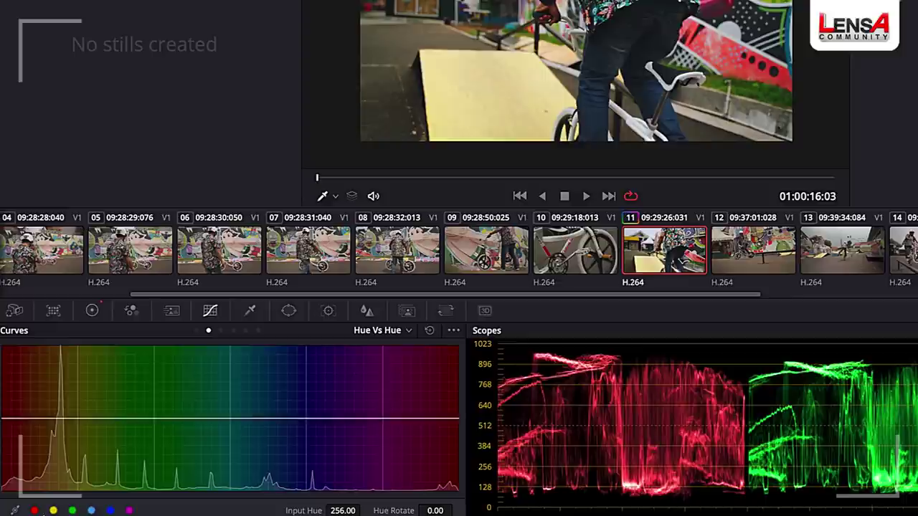
click(93, 511)
click(306, 418)
drag(306, 421, 307, 415)
mouse_move(226, 438)
mouse_down()
mouse_move(225, 449)
mouse_move(225, 436)
mouse_up()
drag(170, 442, 170, 438)
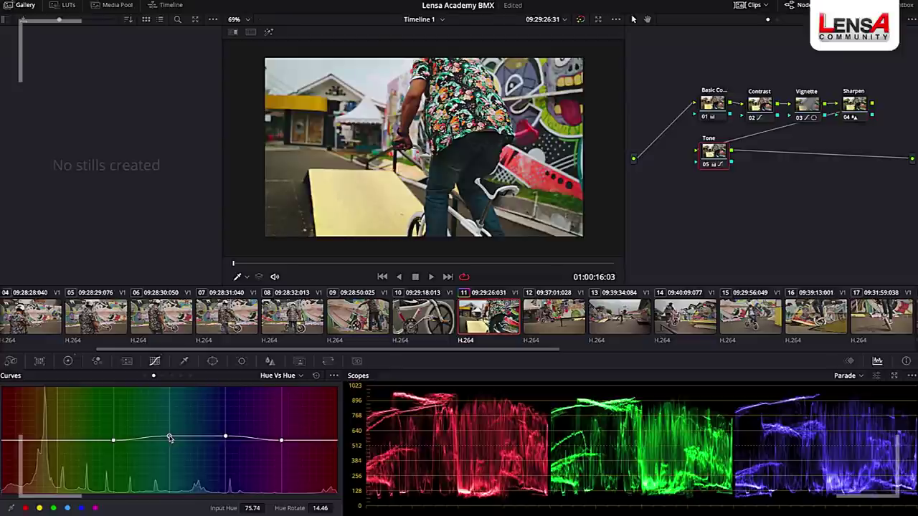
- On the Hue Vs Sat curve, raise yellow's saturation to 1.06 and blue's to 1.13, with cyan raised to about the same level
click(162, 376)
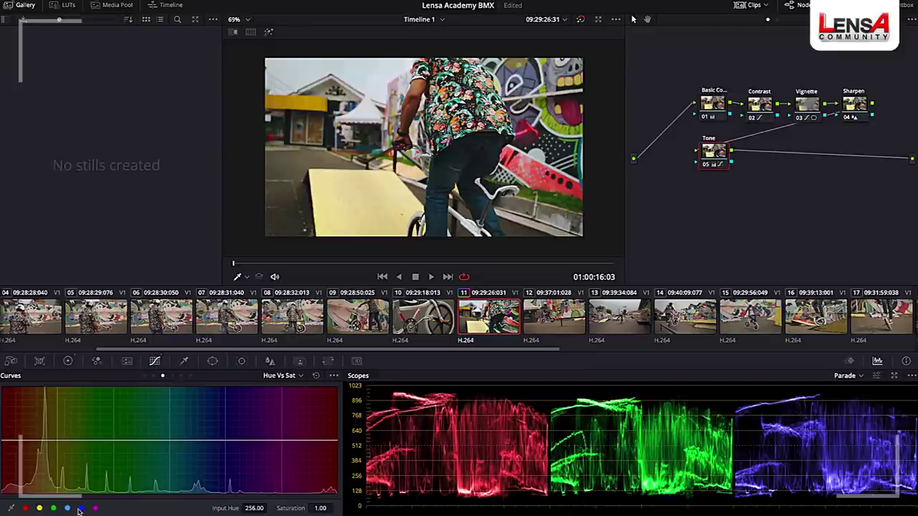
click(41, 509)
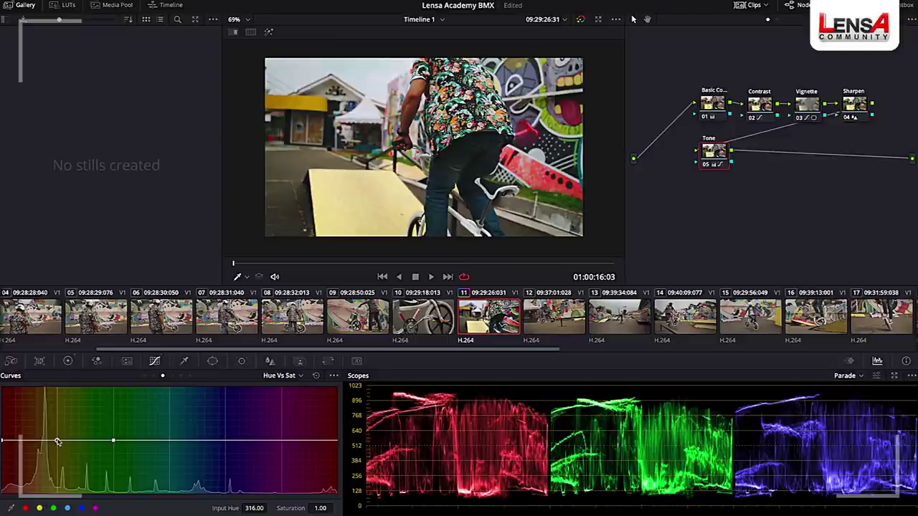
drag(57, 440, 58, 438)
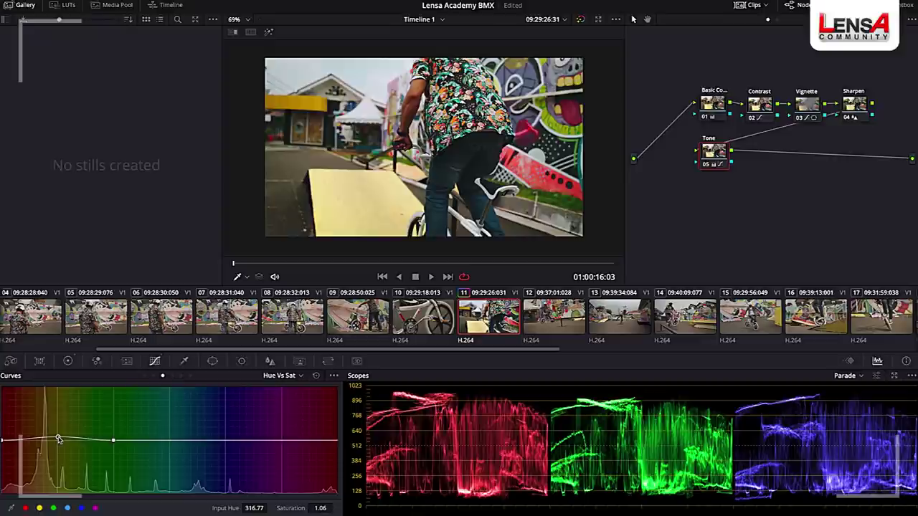
click(68, 508)
drag(170, 440, 169, 433)
drag(224, 442, 226, 436)
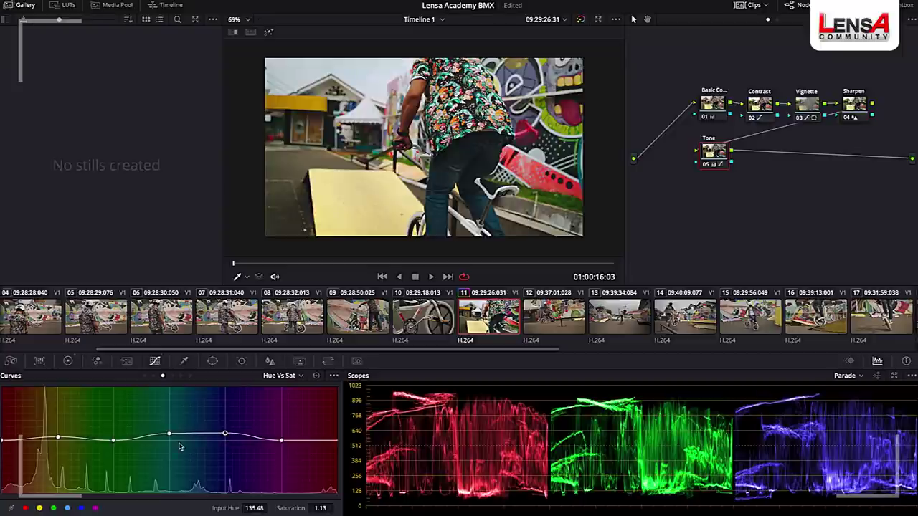
- On the Hue Vs Lum curve, lower cyan's luminance gain to 0.89 and pull the blue point down slightly
click(172, 376)
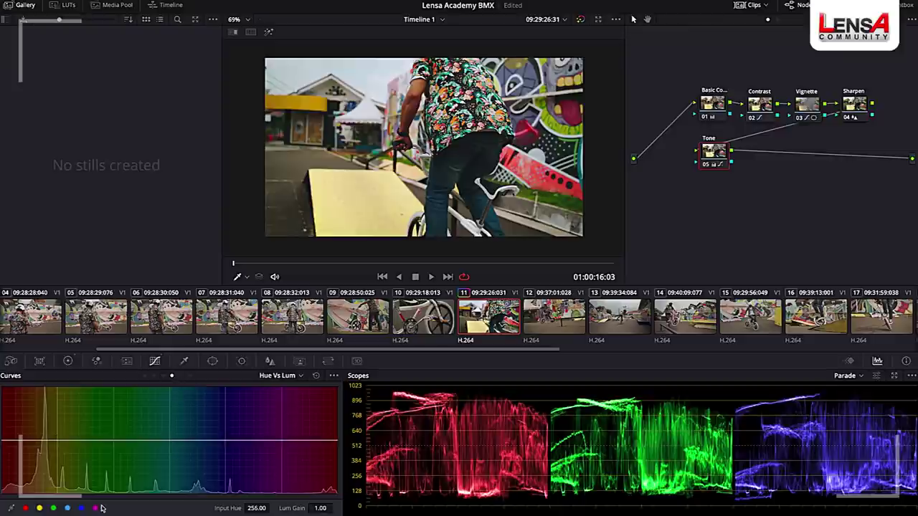
click(70, 508)
click(68, 508)
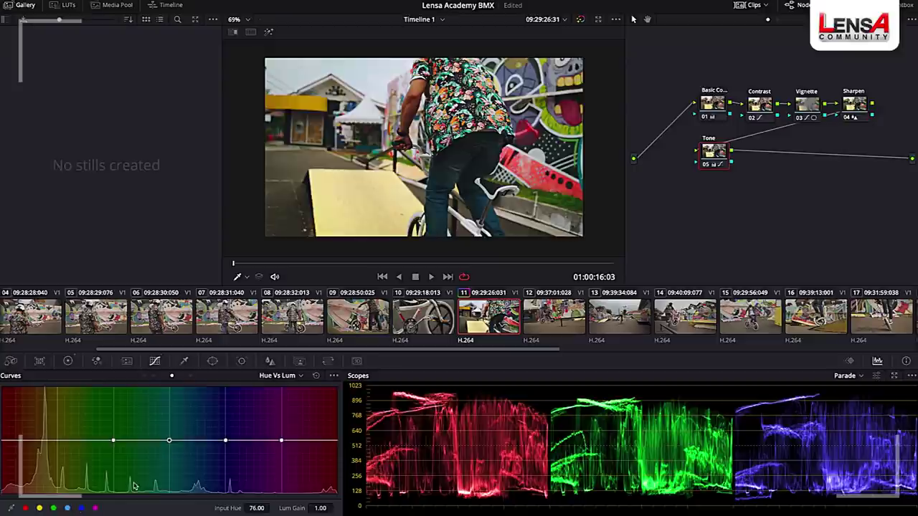
drag(169, 441, 169, 446)
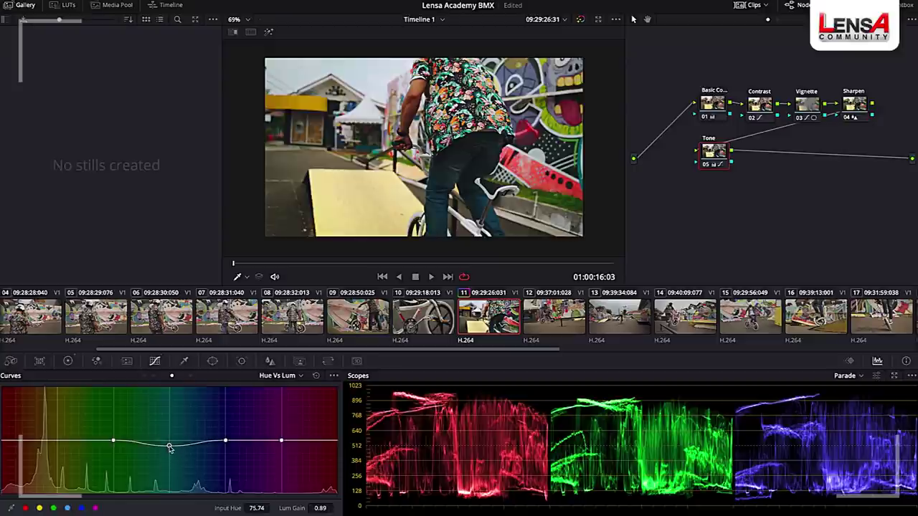
drag(226, 440, 227, 447)
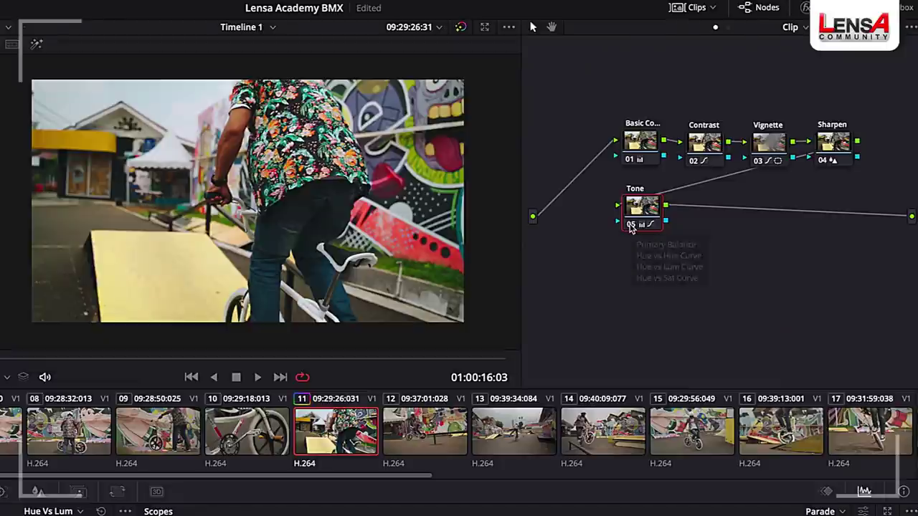
- Compare clip 11 with the Tone node off and on and with all grades bypassed and restored, and save the project
click(630, 225)
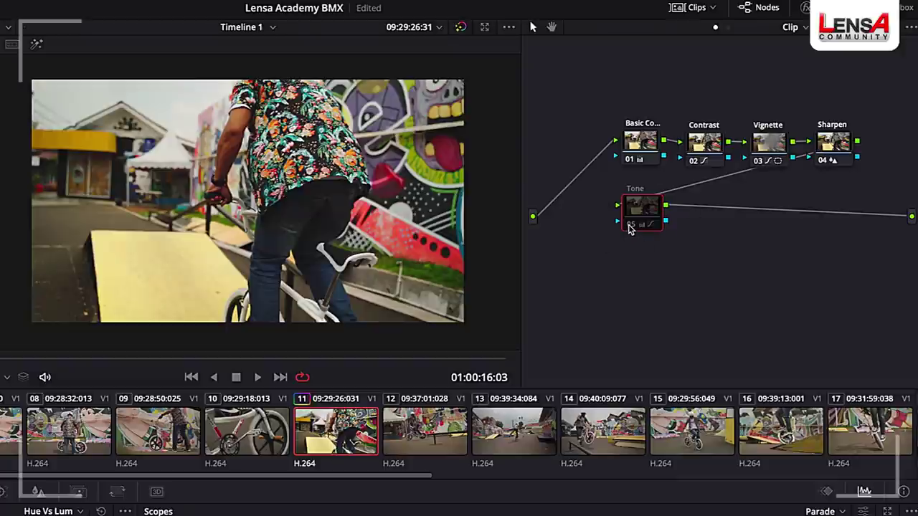
click(630, 225)
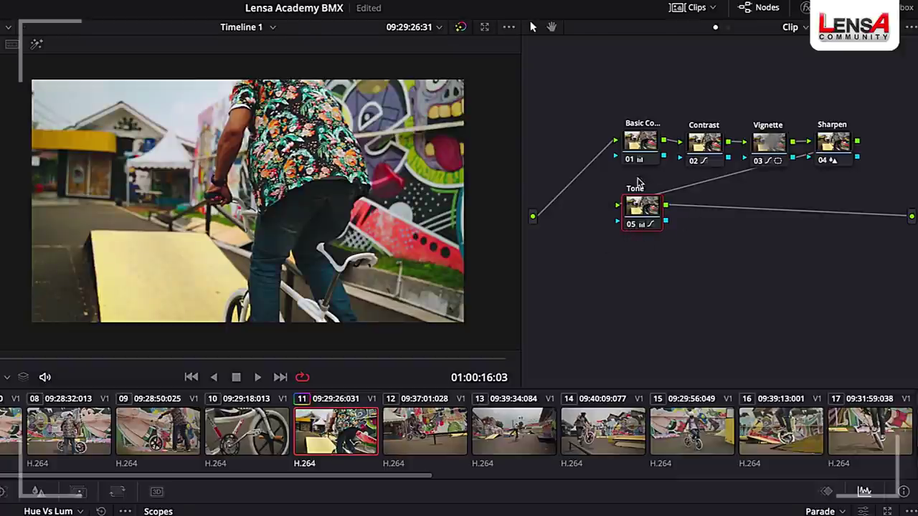
key(ctrl+s)
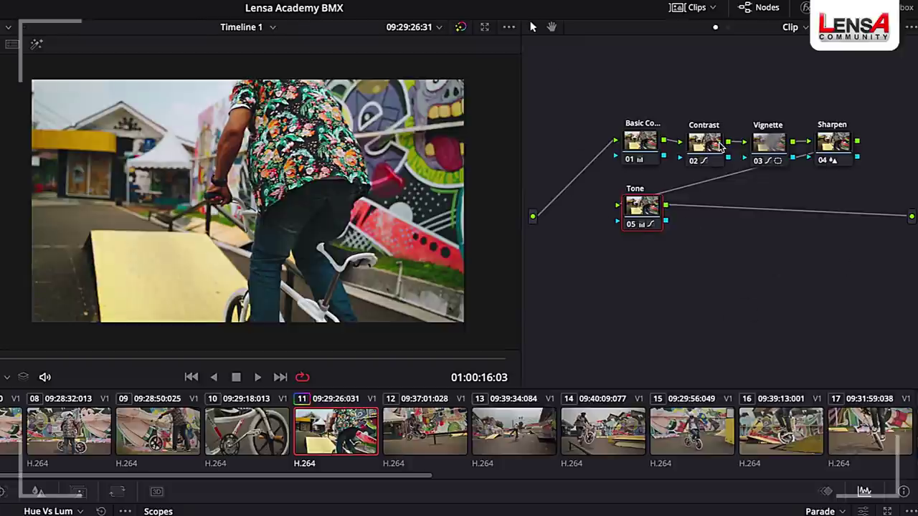
click(461, 29)
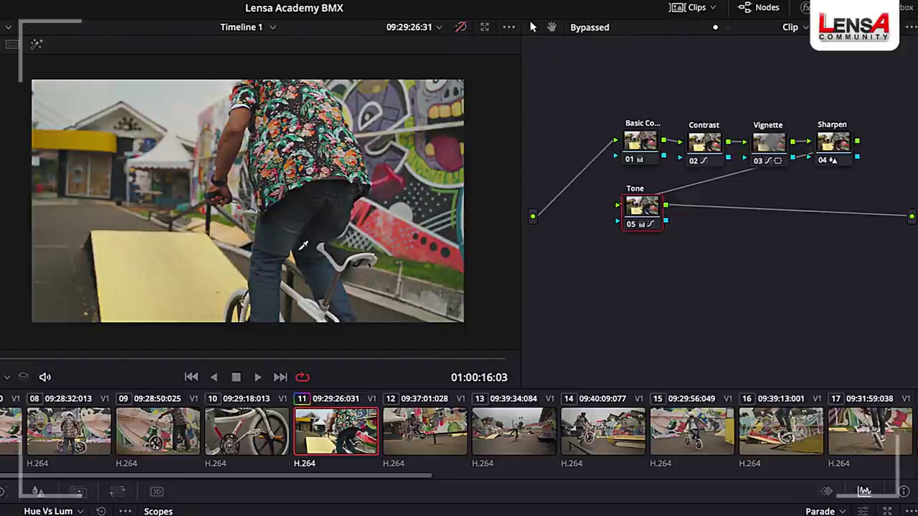
click(460, 29)
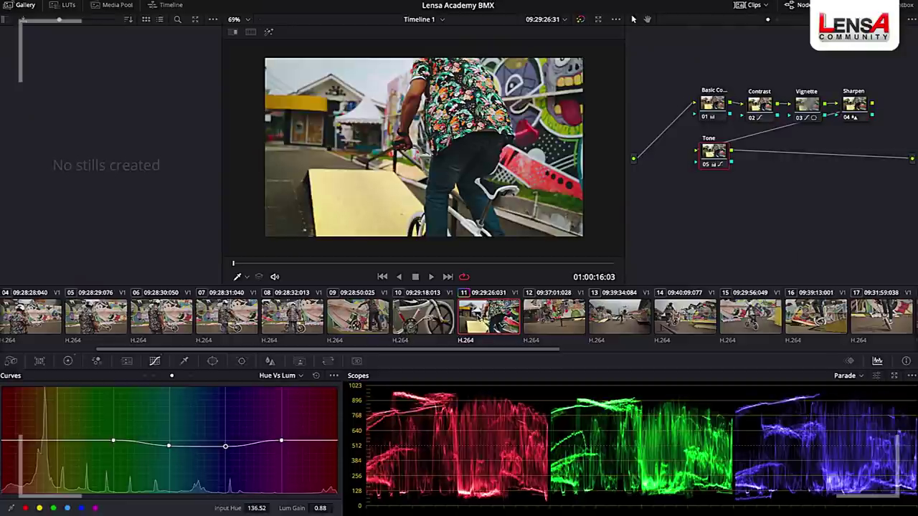
- Apply clip 11's grade to clip 12 as the previous clip's grade and to clip 13 as the grade from two clips prior
click(555, 324)
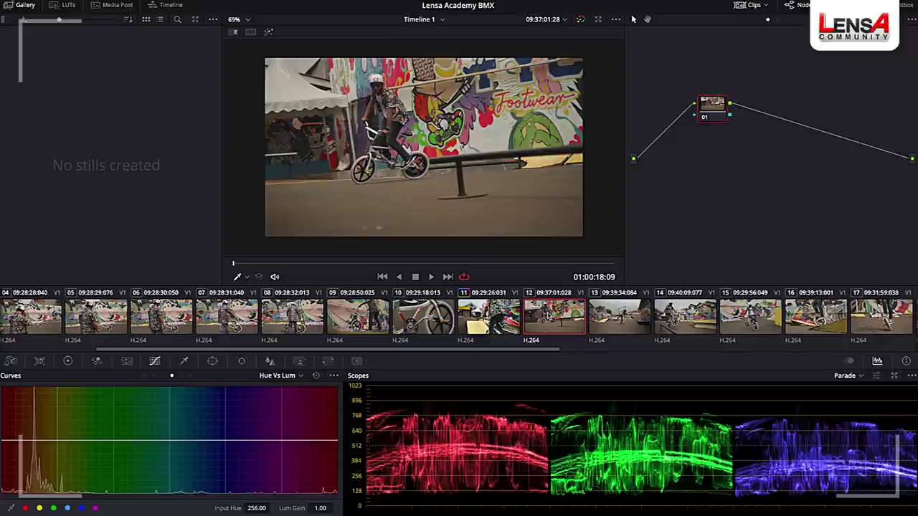
key(equal)
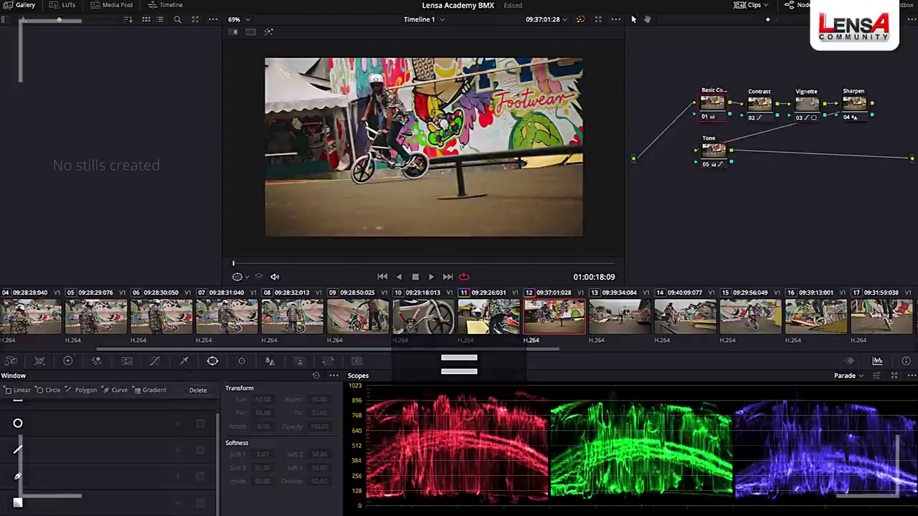
click(619, 316)
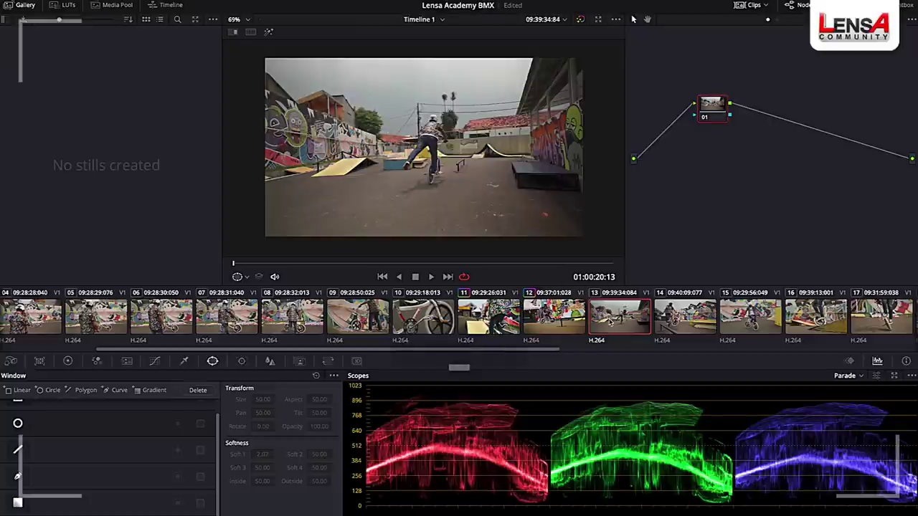
key(ctrl+z)
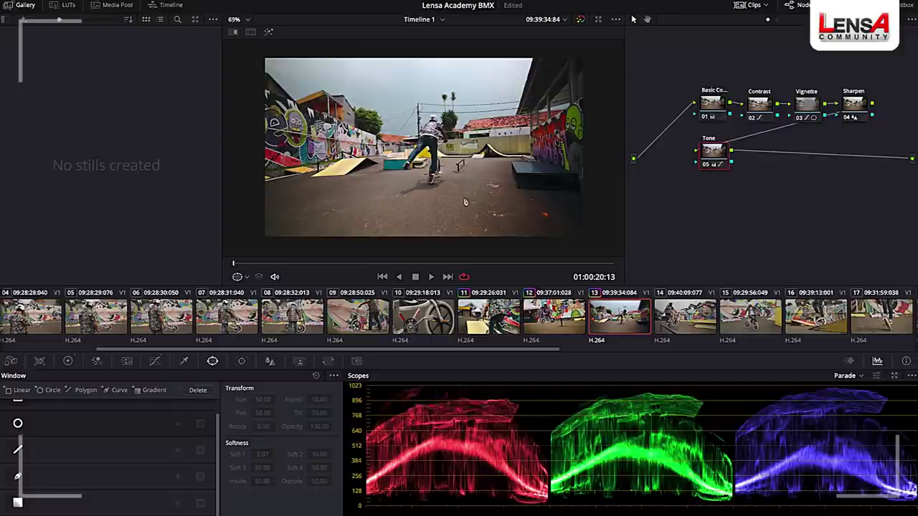
- Grab a still of the graded clip 13 and apply that still's grade to clip 01
right_click(410, 143)
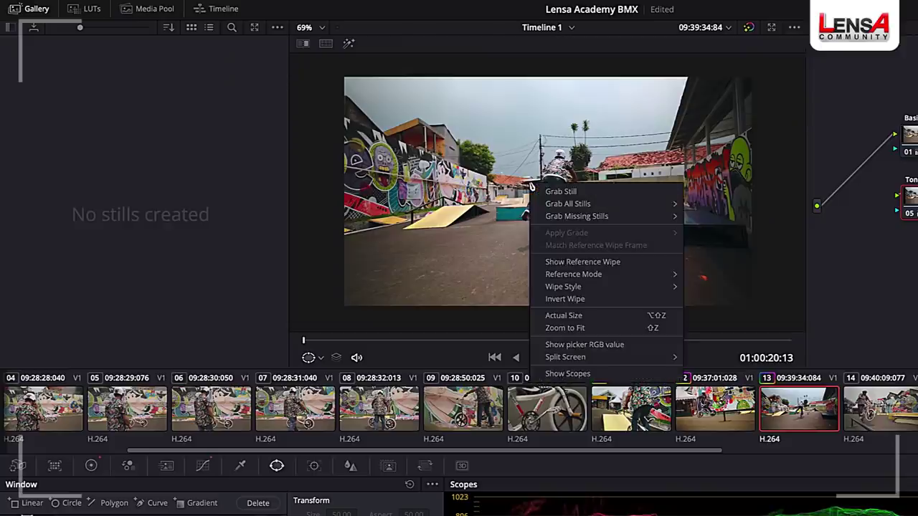
click(571, 195)
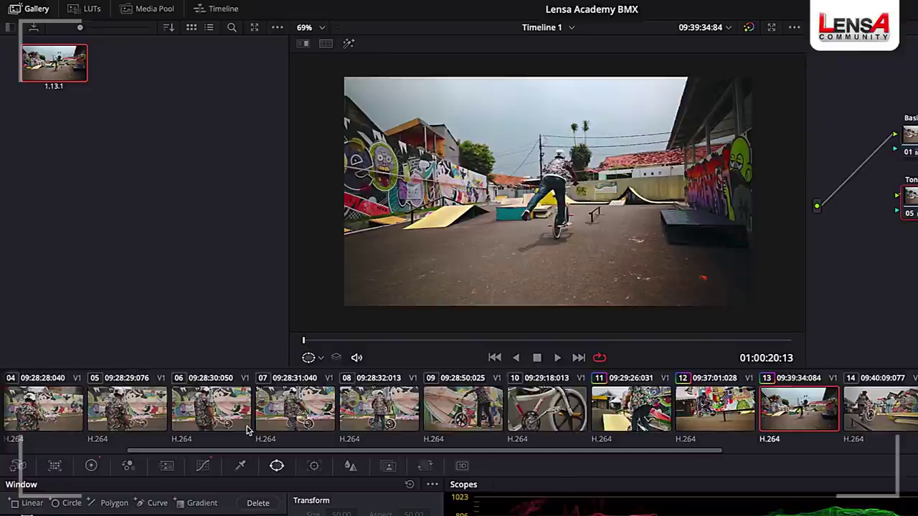
scroll(246, 430, left, 3)
click(48, 421)
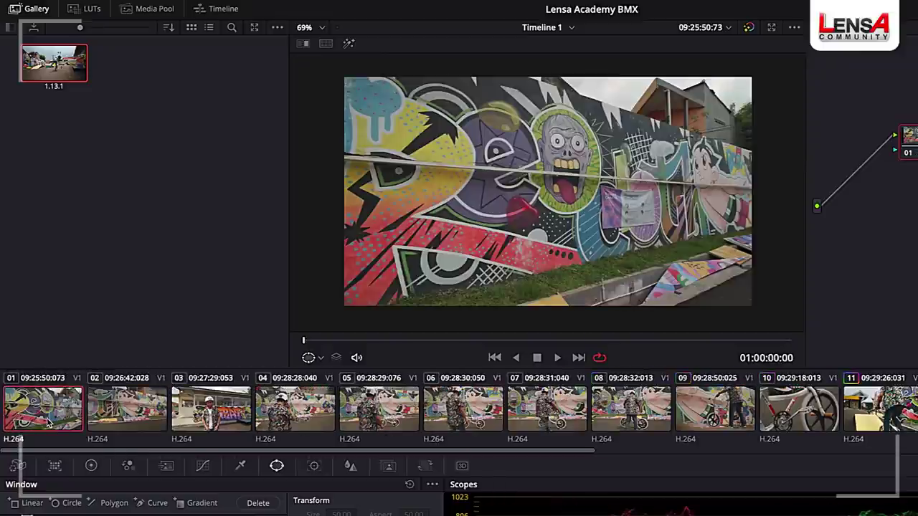
click(40, 12)
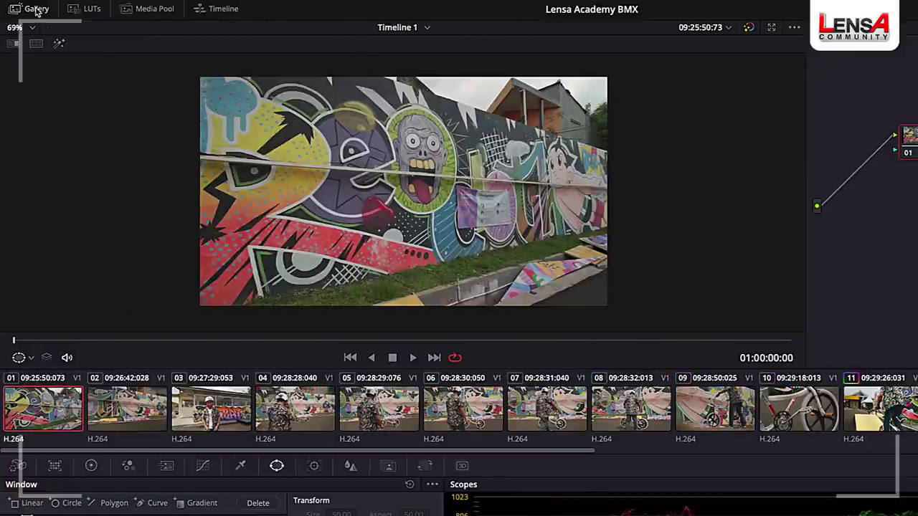
click(41, 11)
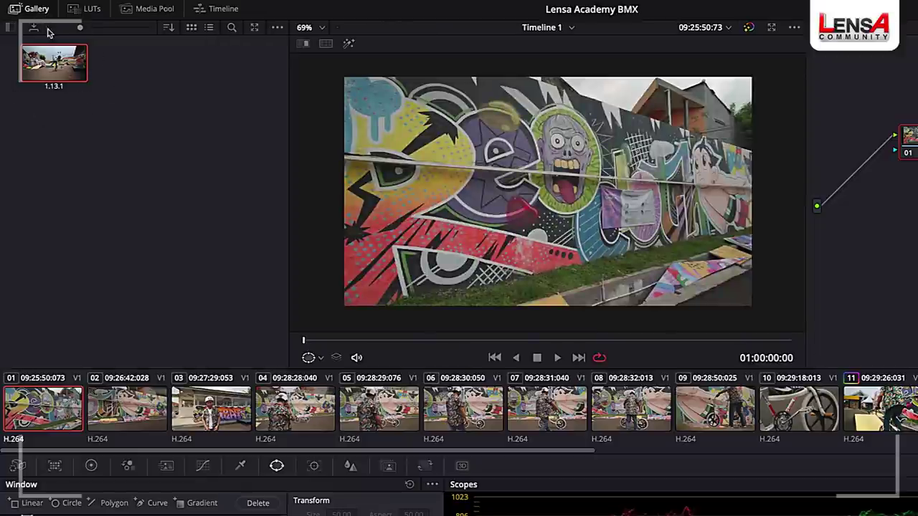
right_click(63, 66)
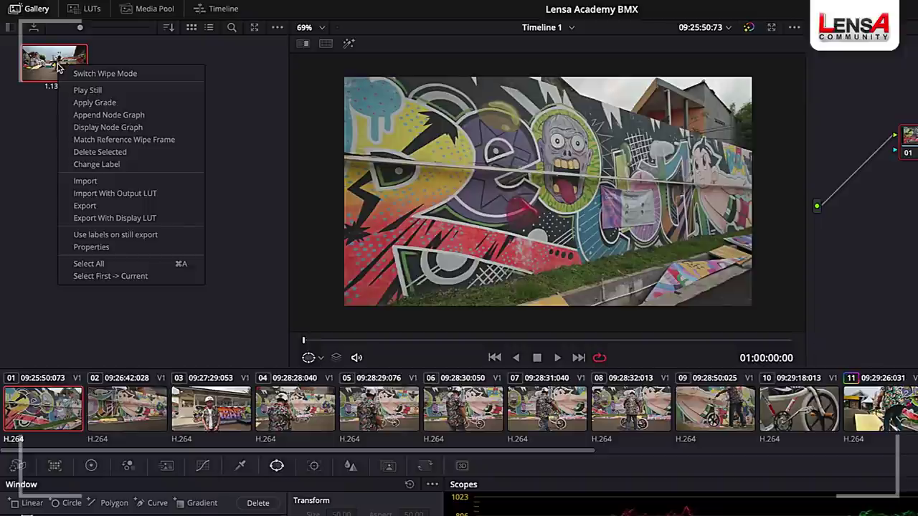
click(94, 102)
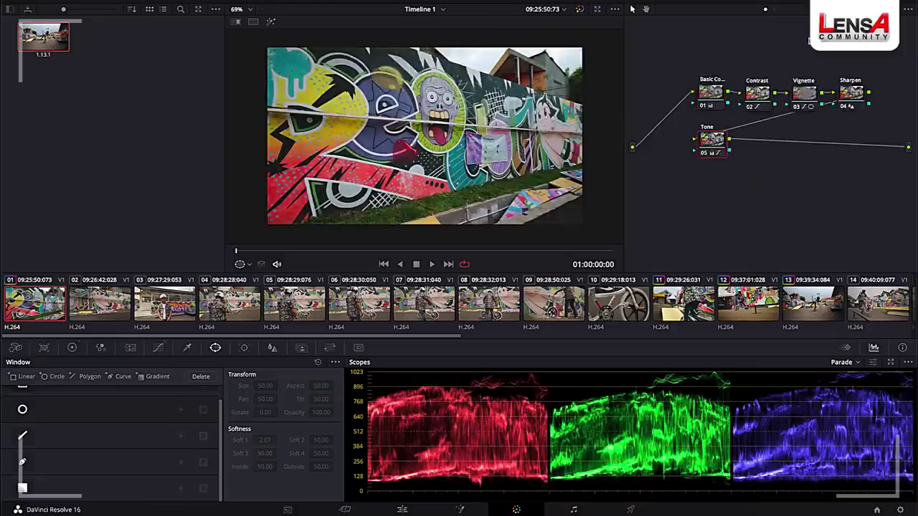